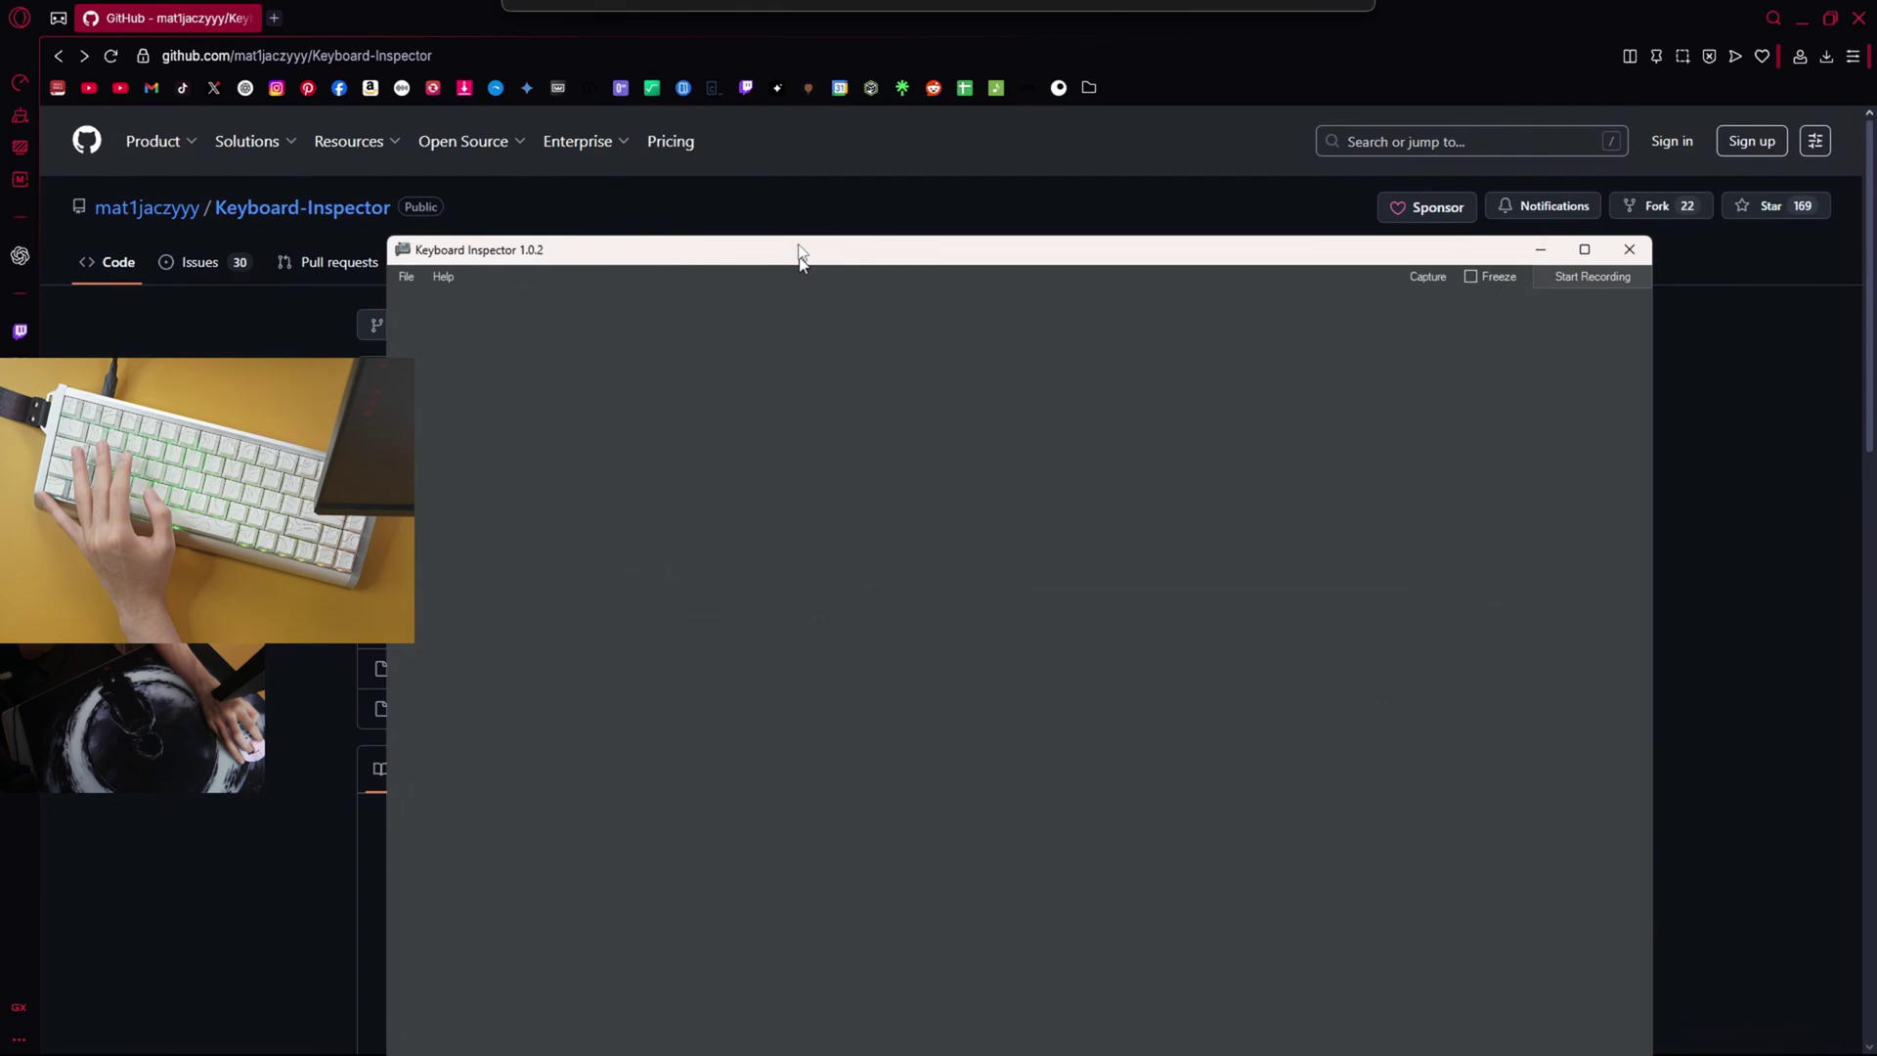
# Maximize Keyboard Inspector and record Skyloong key presses until 882 input events are captured
pyautogui.doubleClick(795, 251)
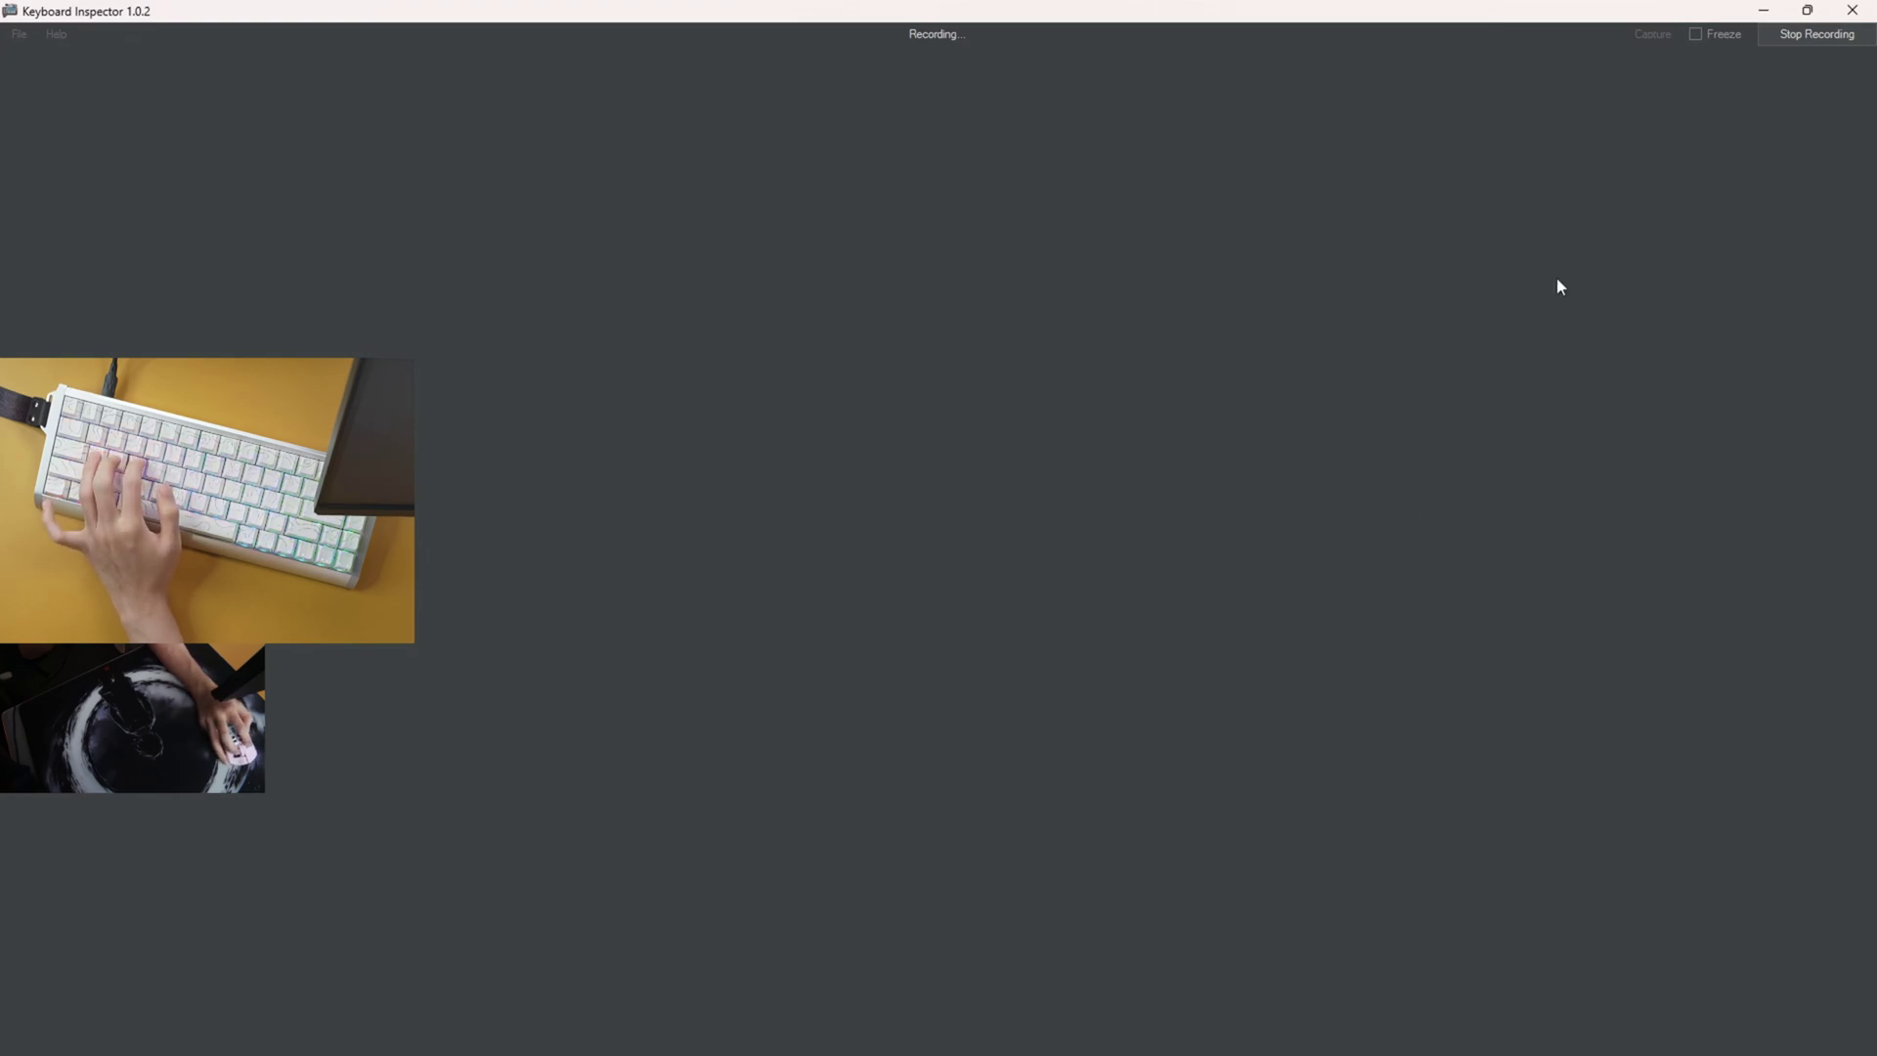
pyautogui.click(1805, 43)
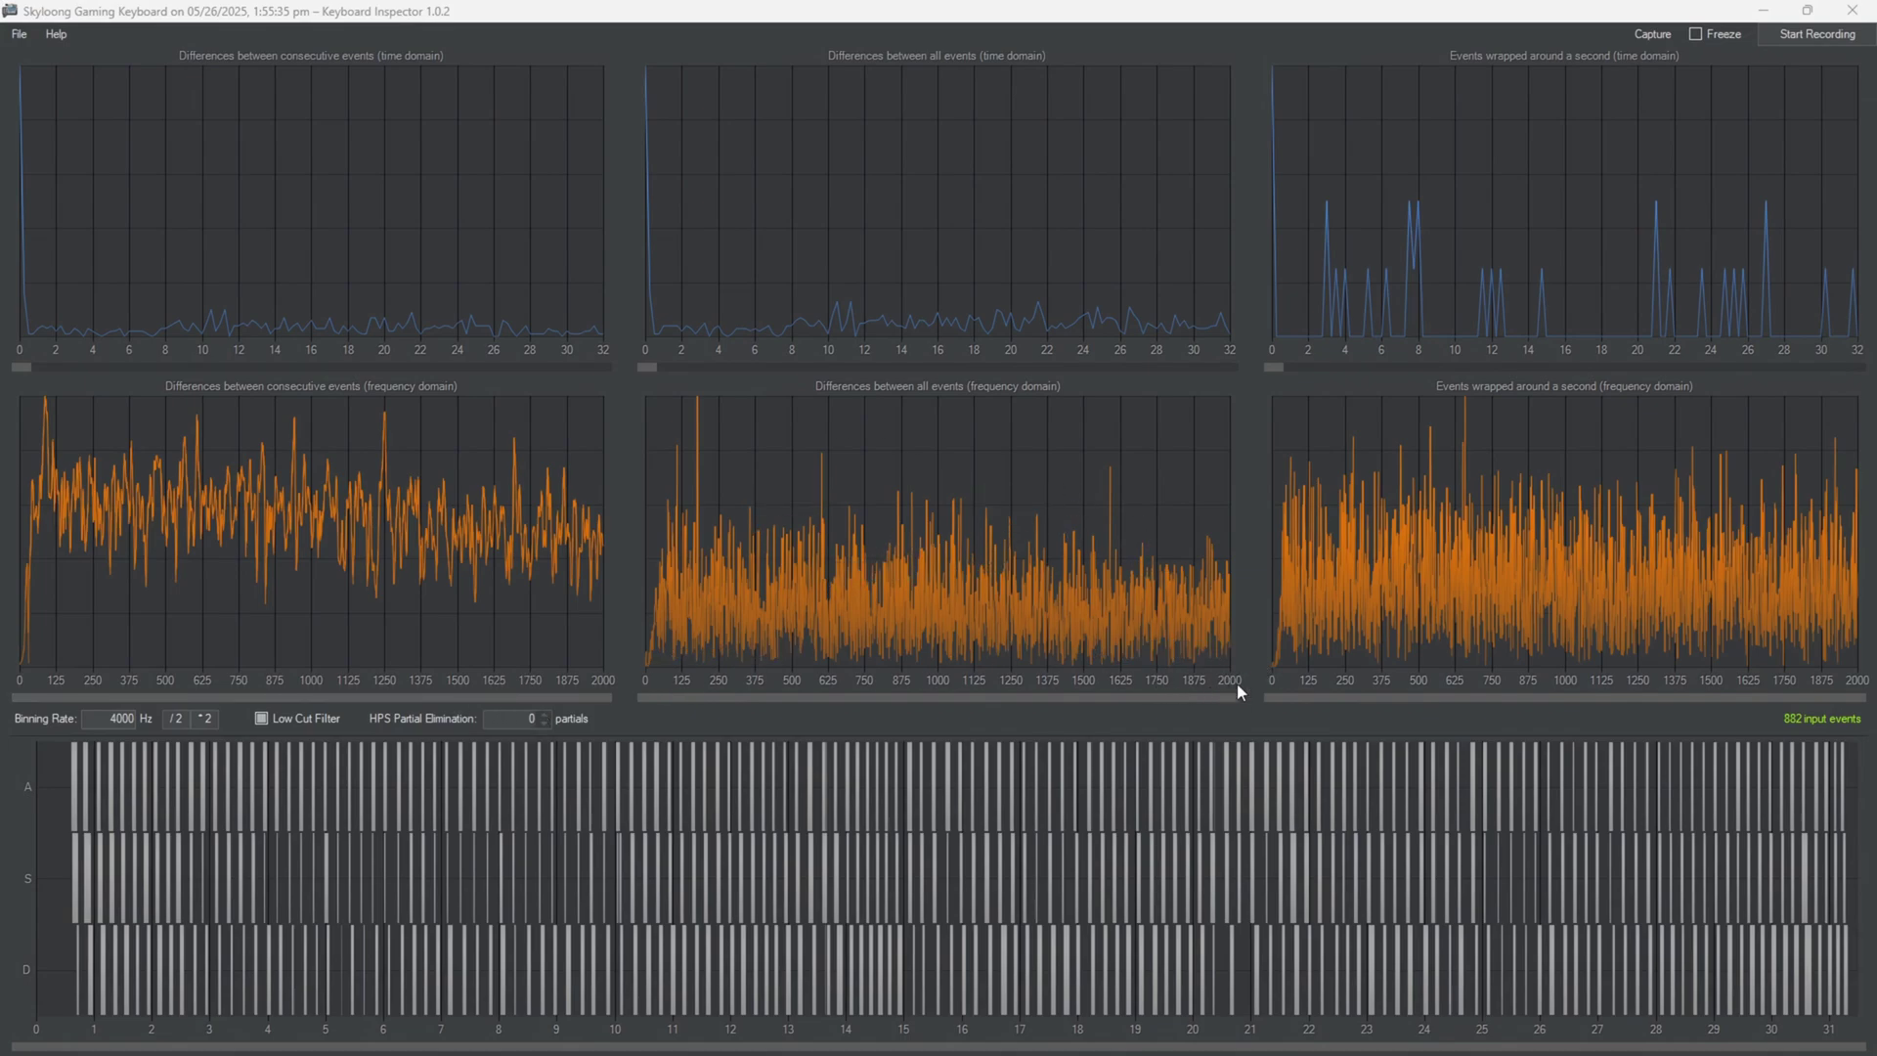
# Double the binning rate four times so frequency charts reach 32000
pyautogui.click(205, 719)
pyautogui.click(205, 719)
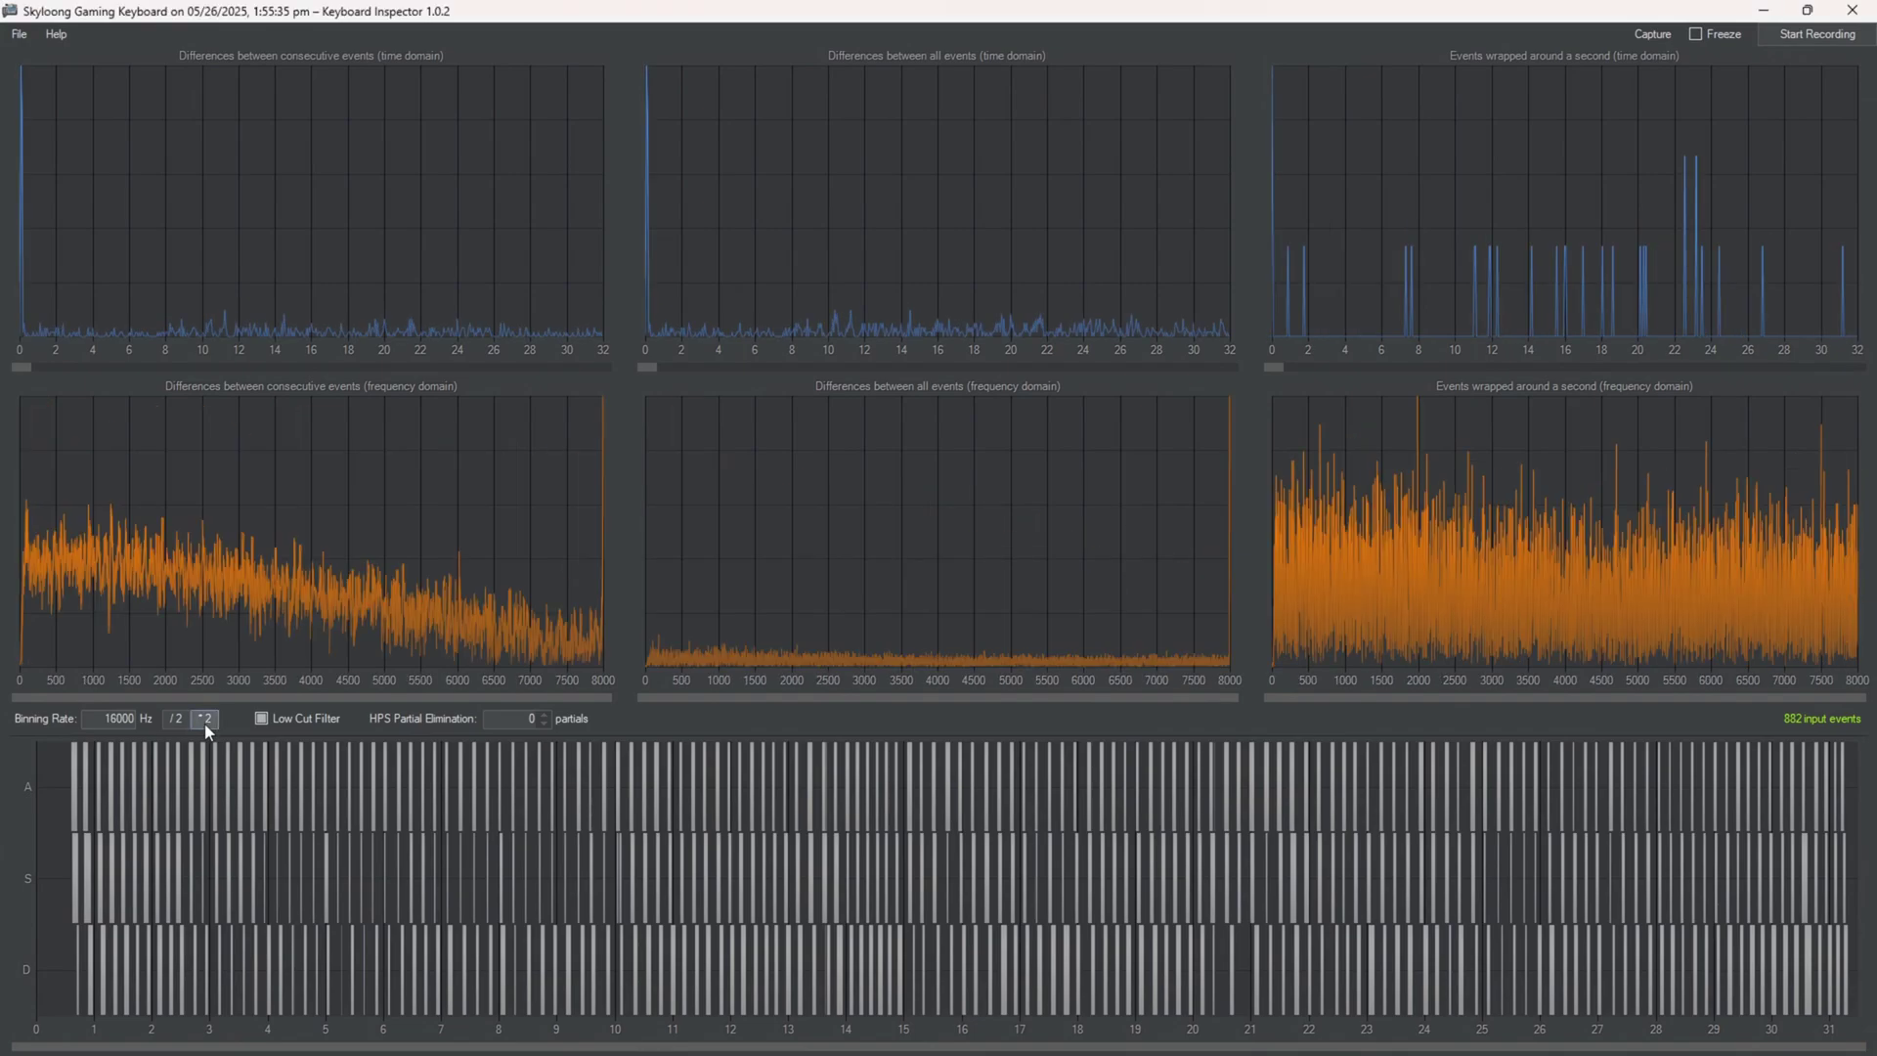
pyautogui.click(205, 719)
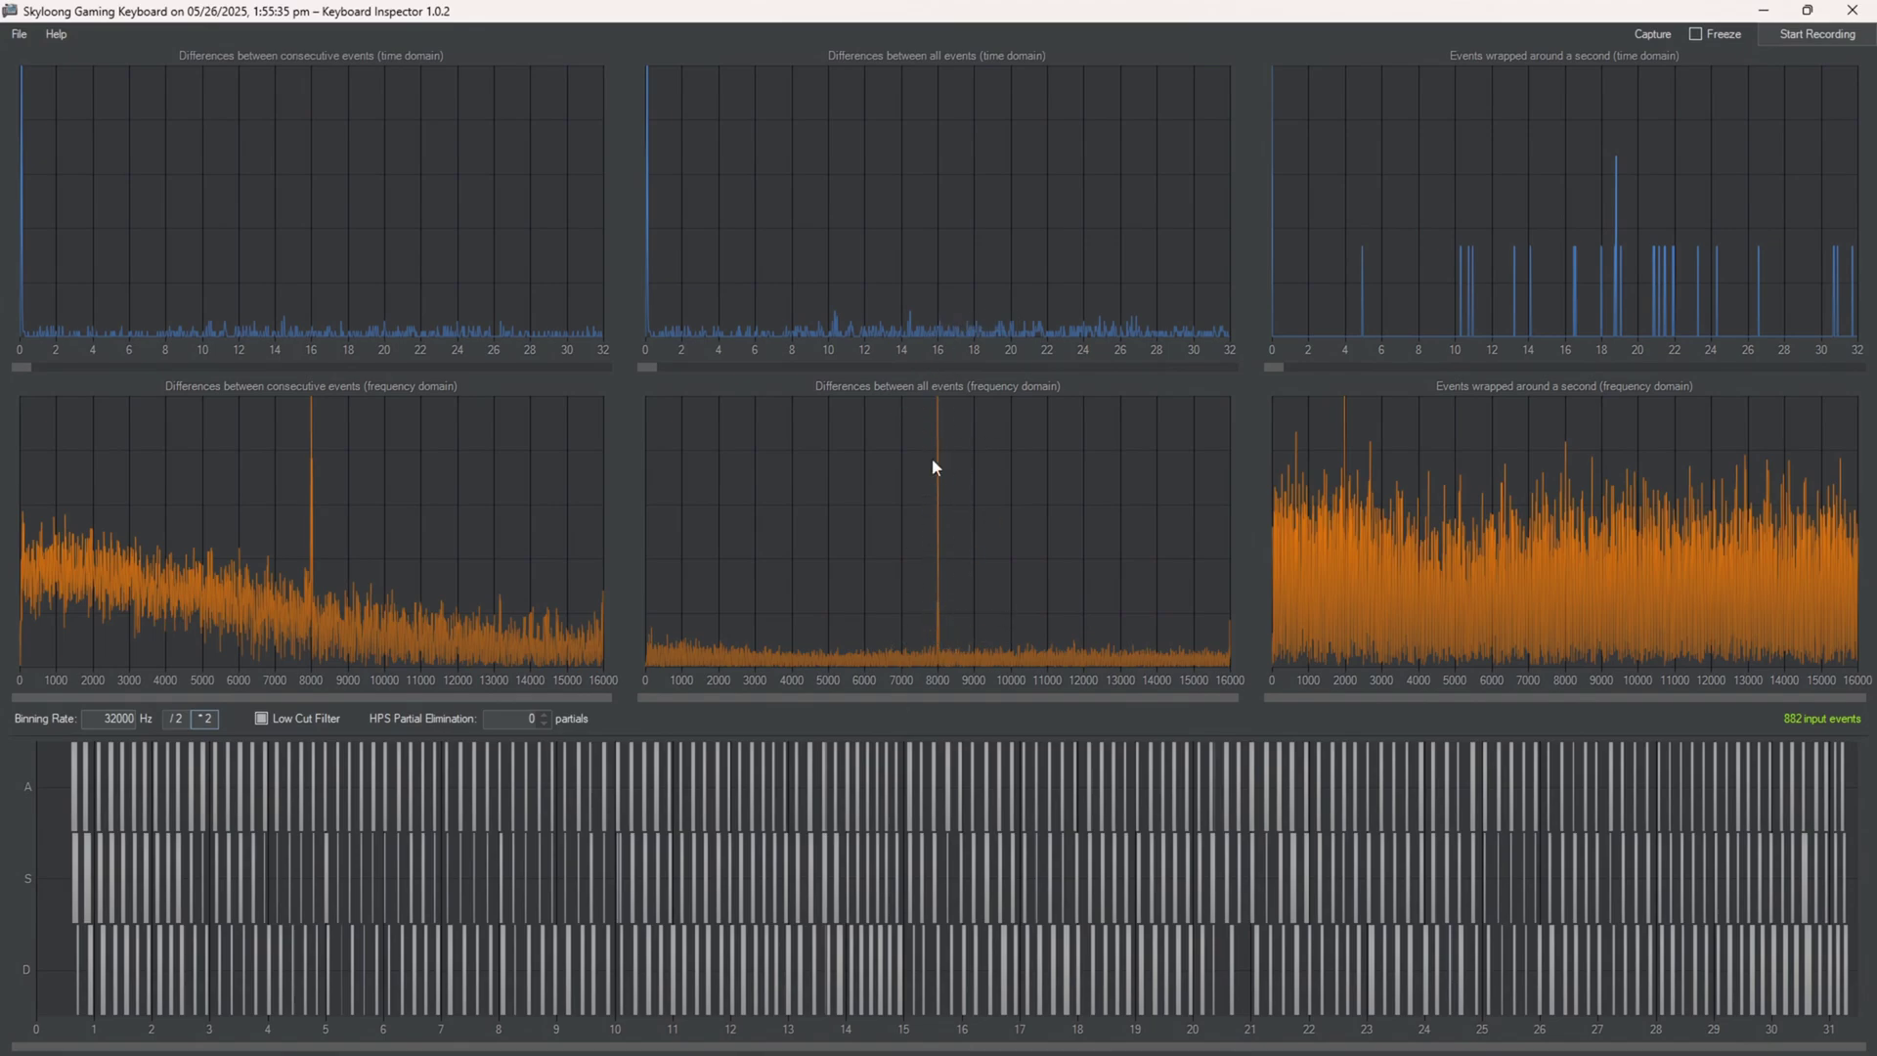
pyautogui.click(205, 719)
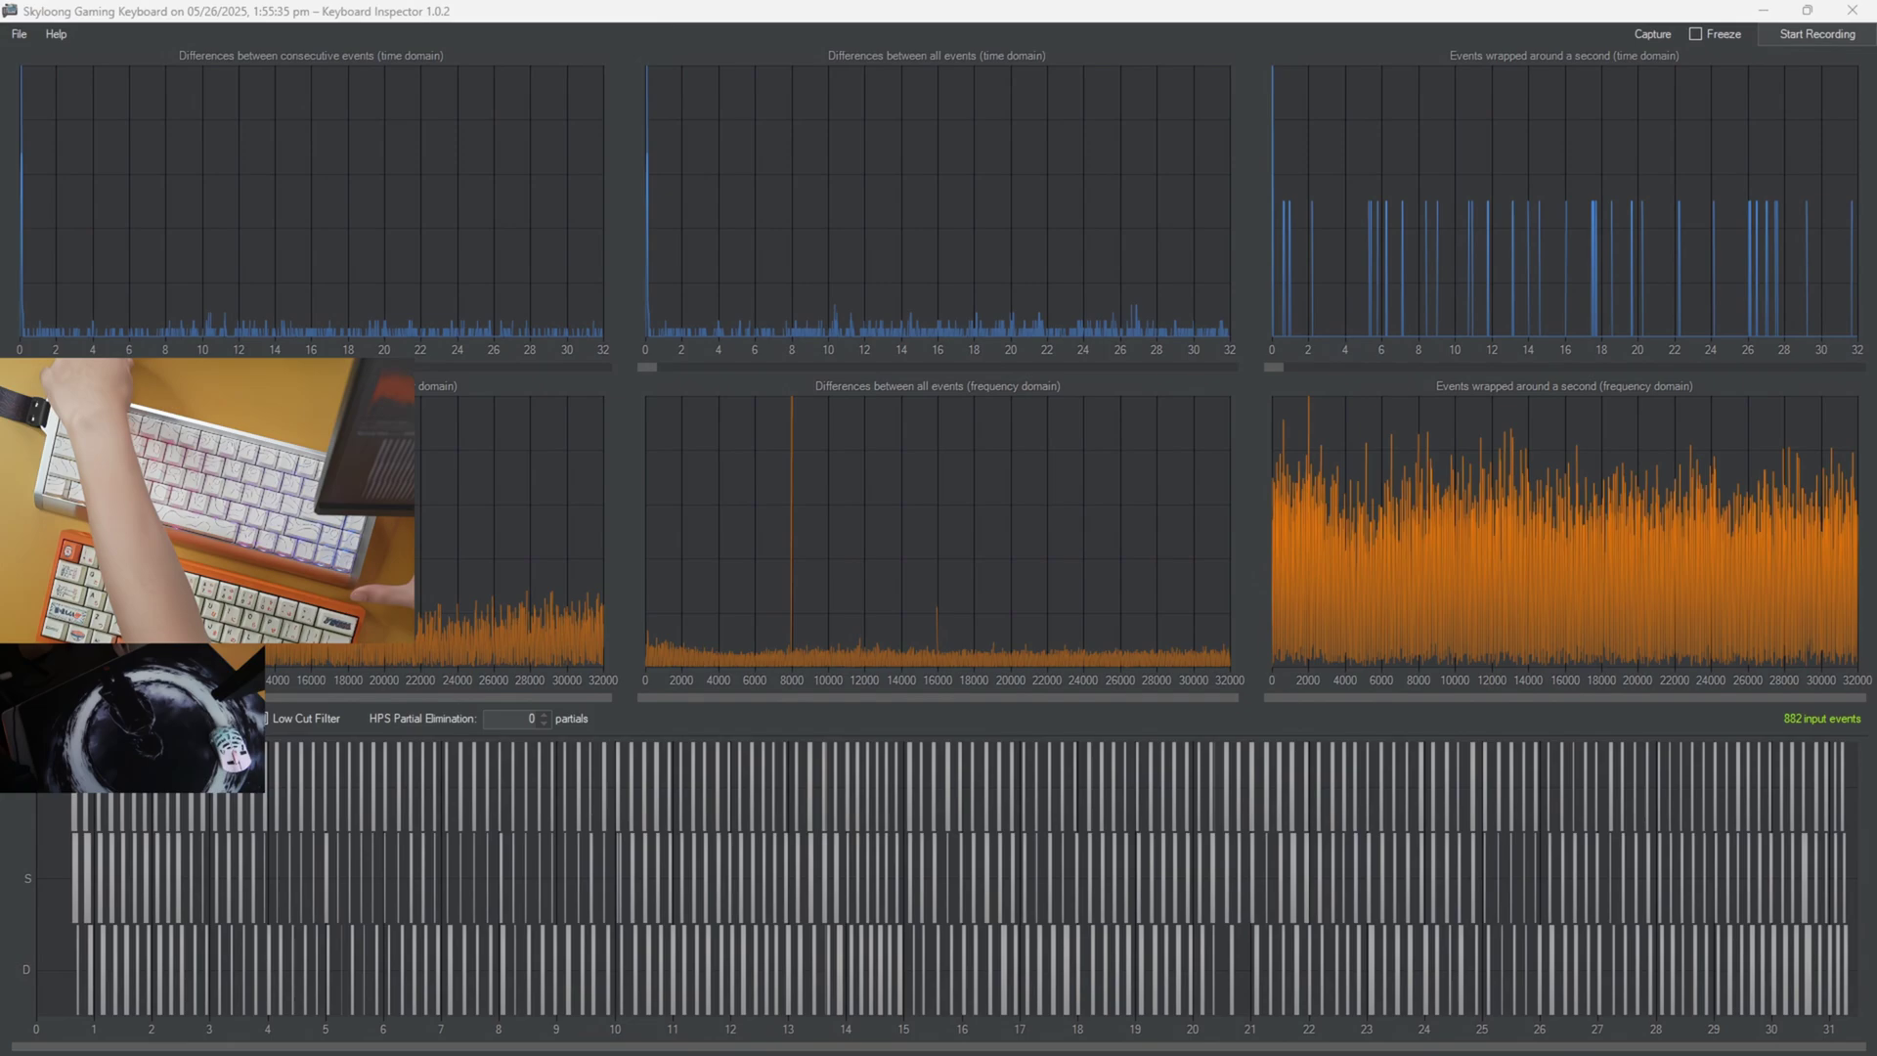
# Record a new key-press test on the MAD60, capturing 662 input events
pyautogui.click(1813, 35)
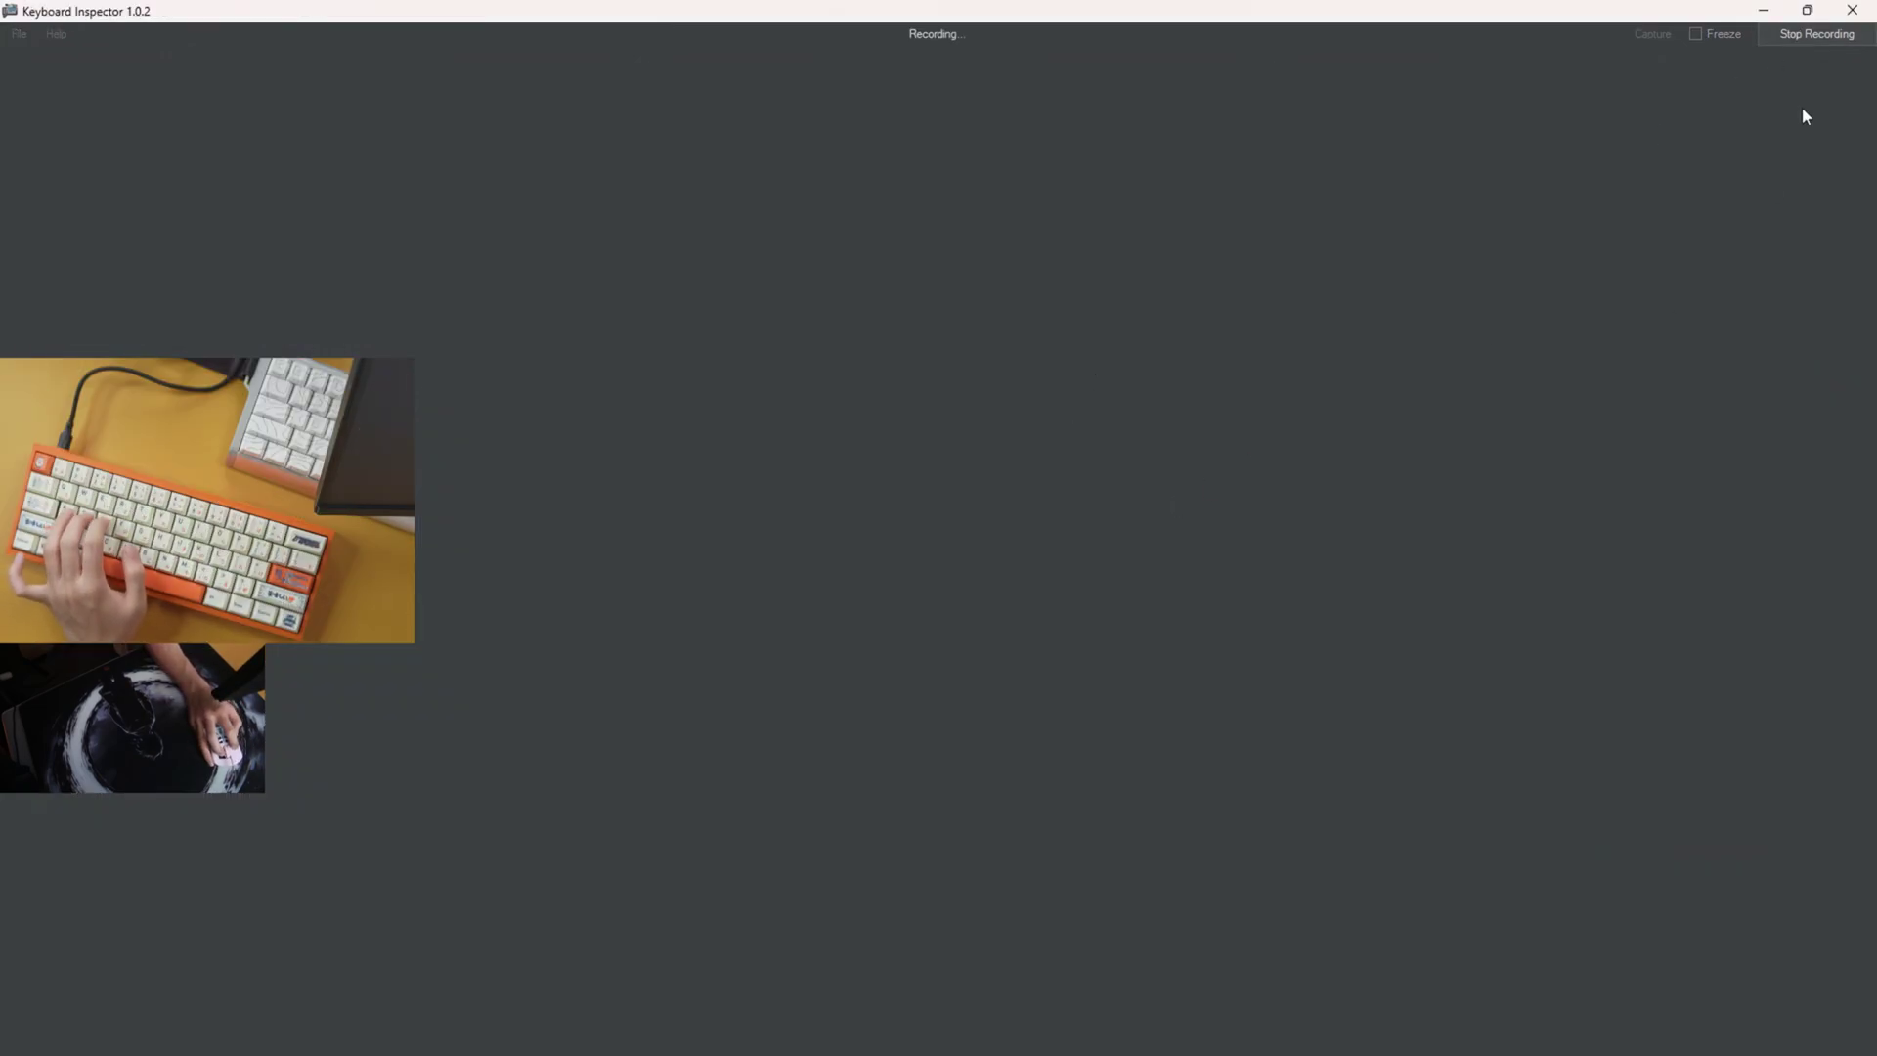
pyautogui.click(1809, 41)
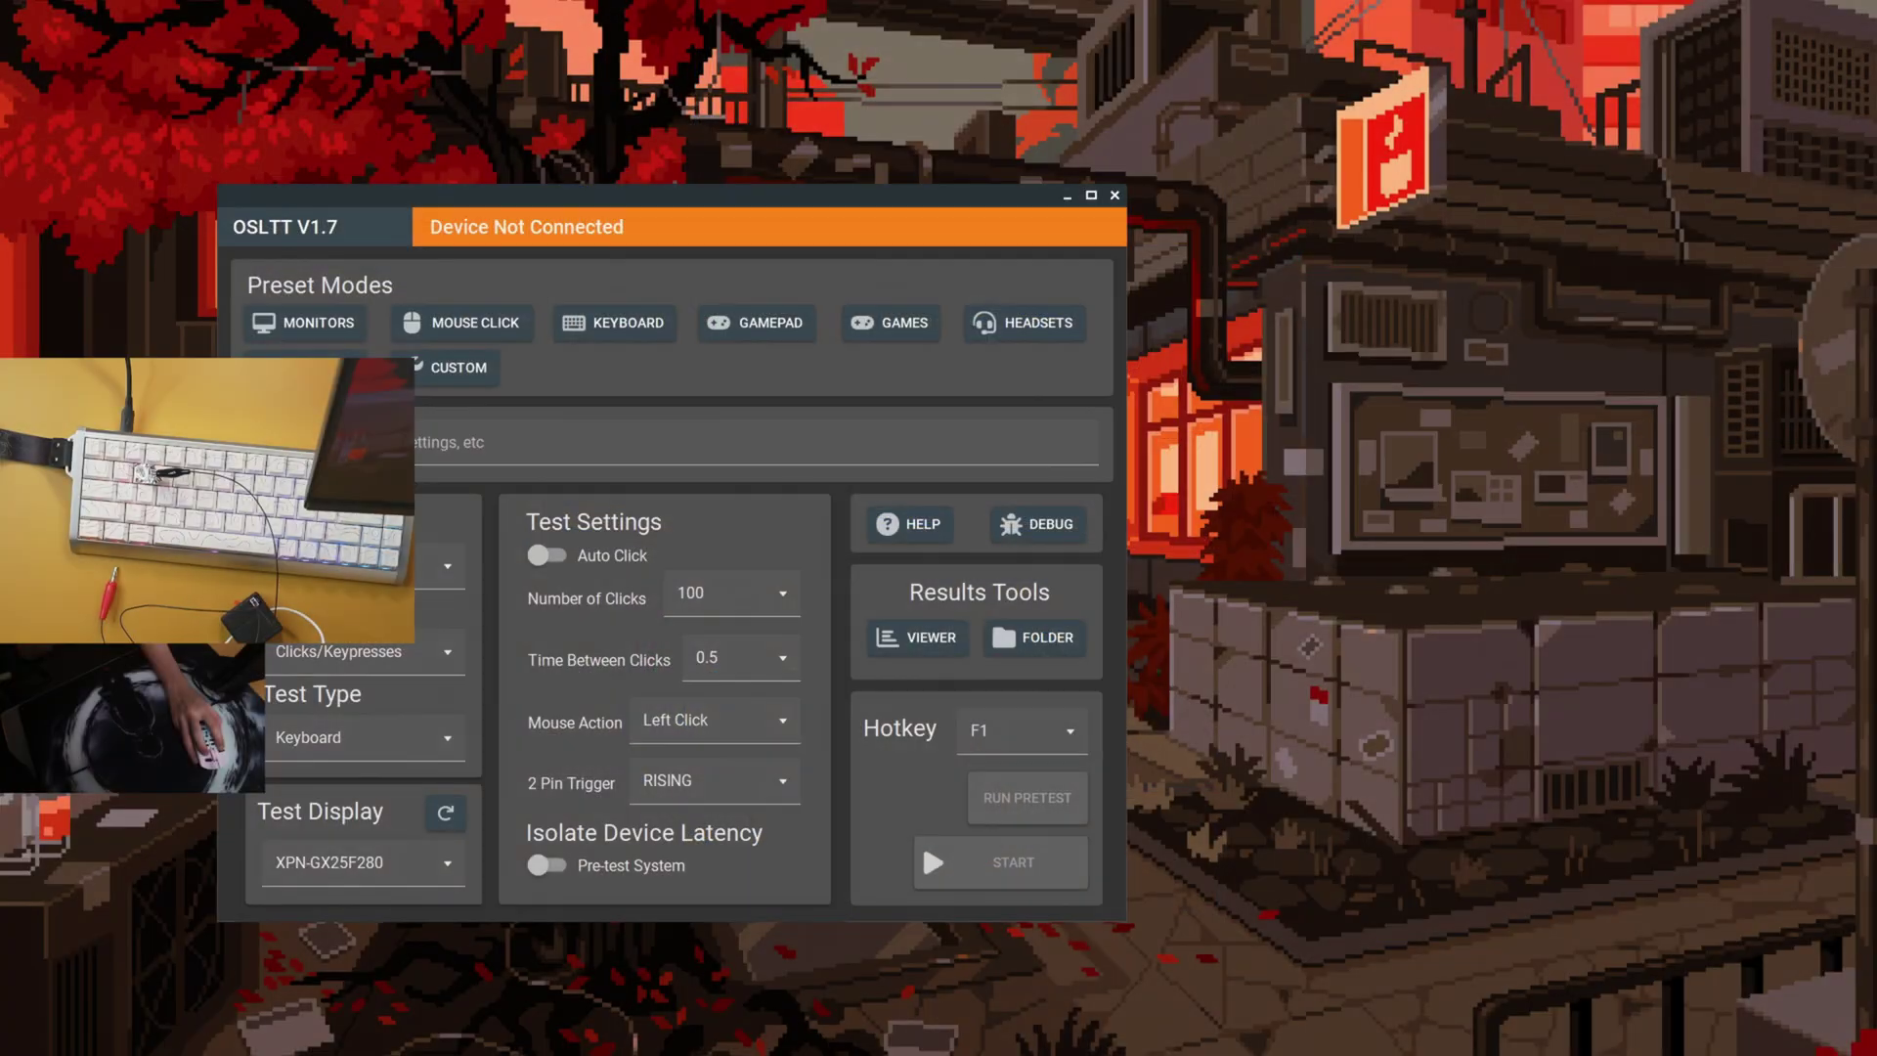
# Move the OSLTT window right and name the test gk68
pyautogui.moveTo(747, 206); pyautogui.dragTo(1224, 217)
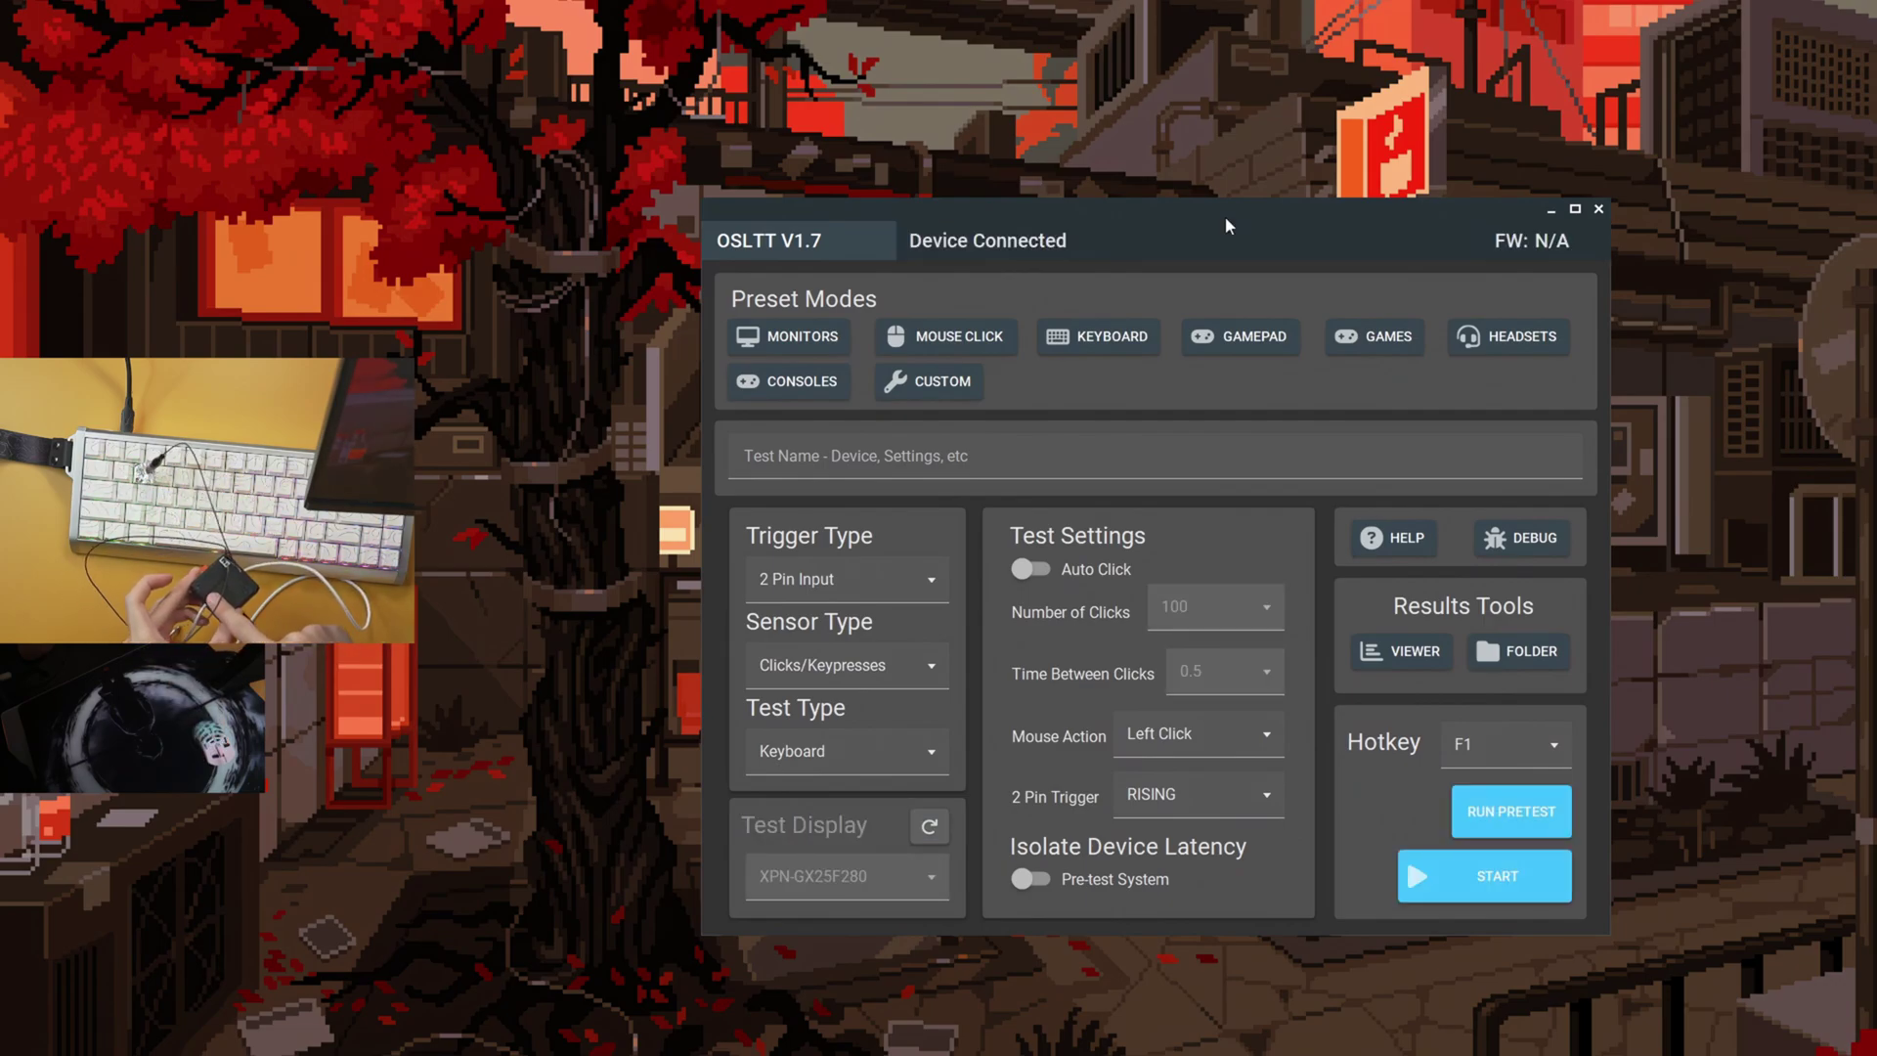
pyautogui.click(1292, 455)
pyautogui.write('gk6')
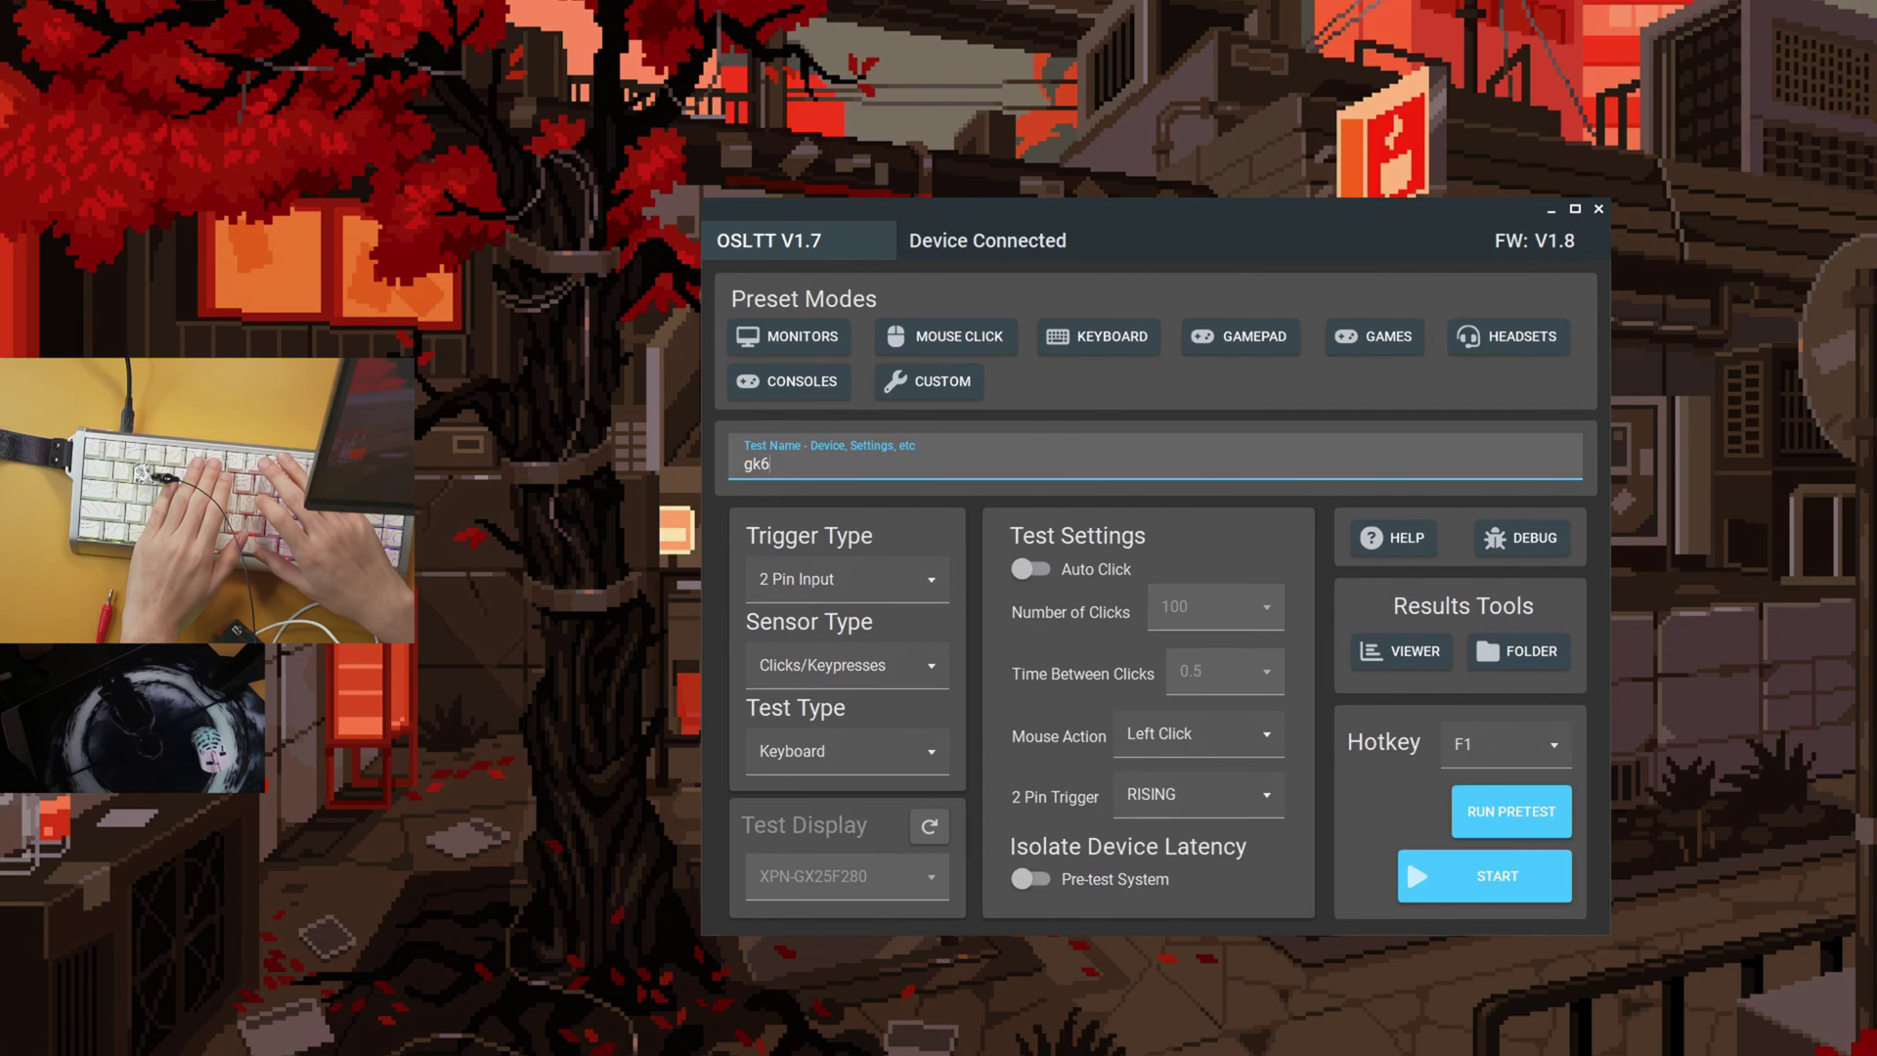
pyautogui.write('8')
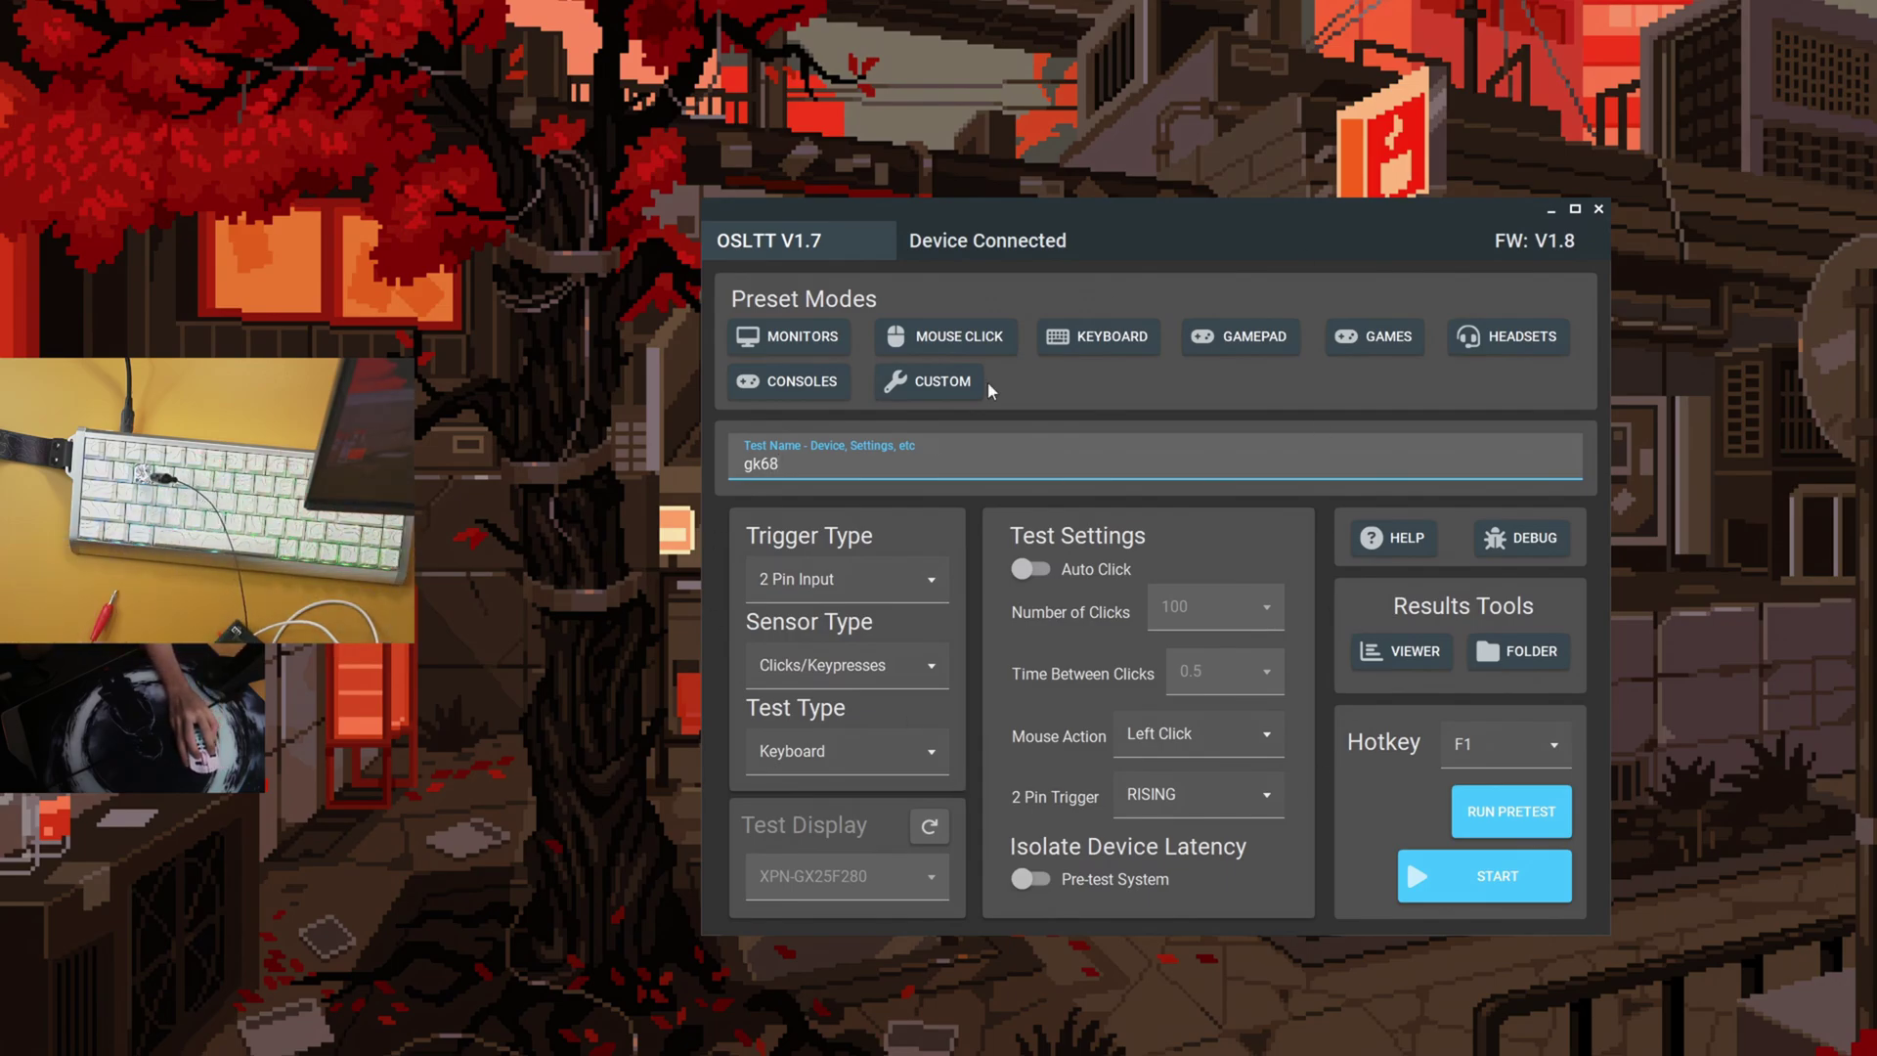
# Set trigger to Tap Input, sensor to Clicks/Keypresses, and test type to Keyboard
pyautogui.click(846, 579)
pyautogui.click(848, 754)
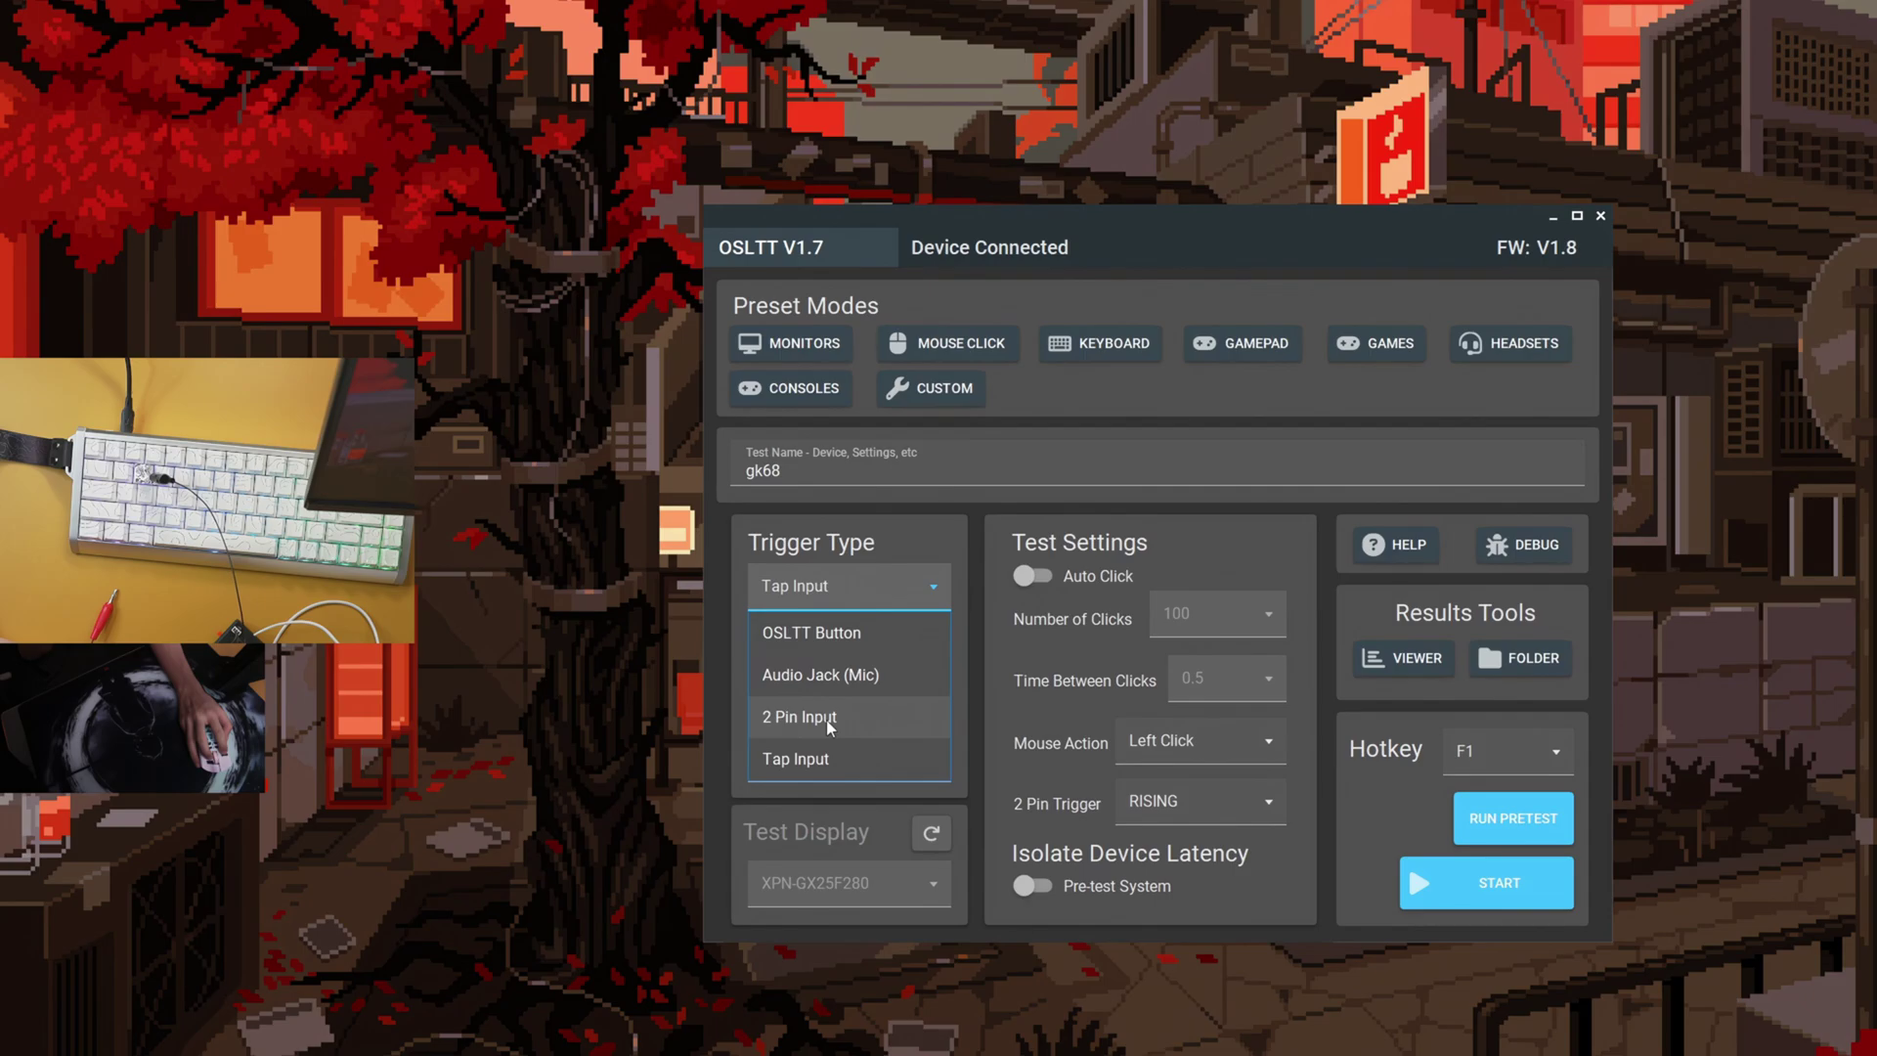
pyautogui.click(841, 758)
pyautogui.click(880, 673)
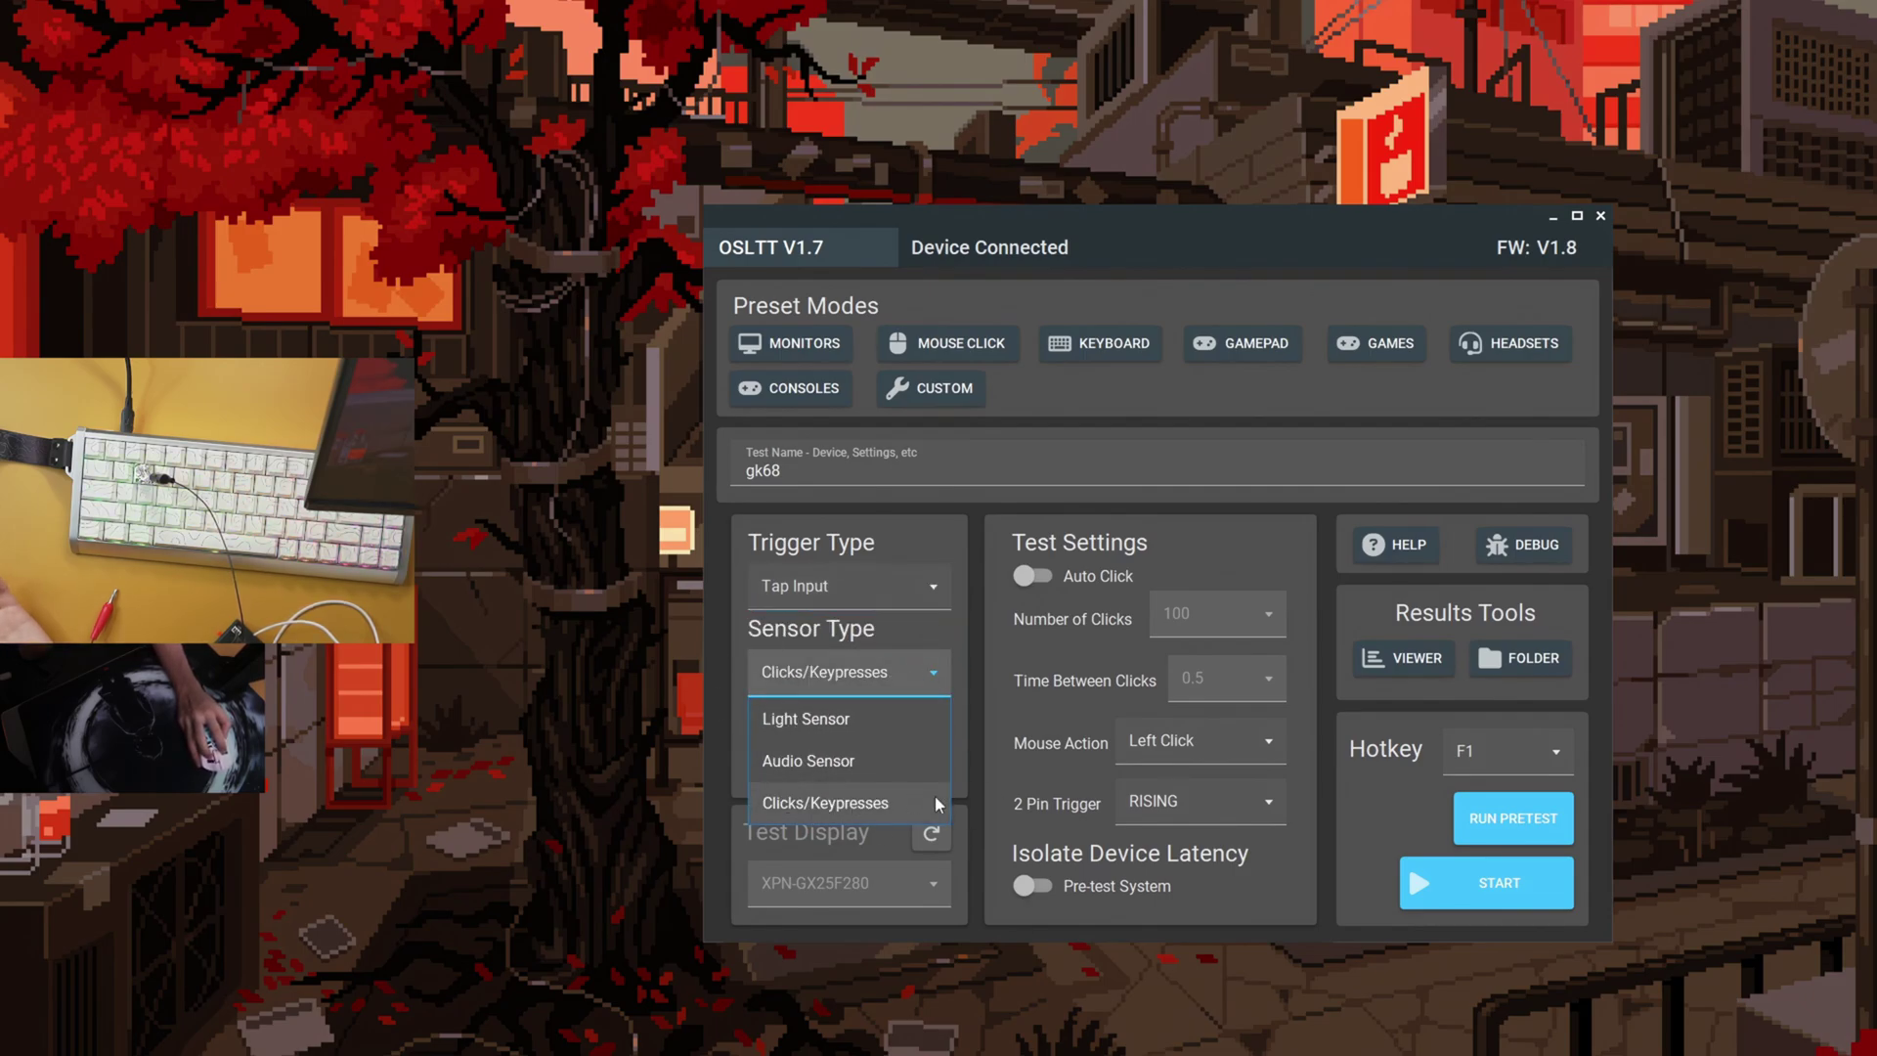
pyautogui.click(884, 804)
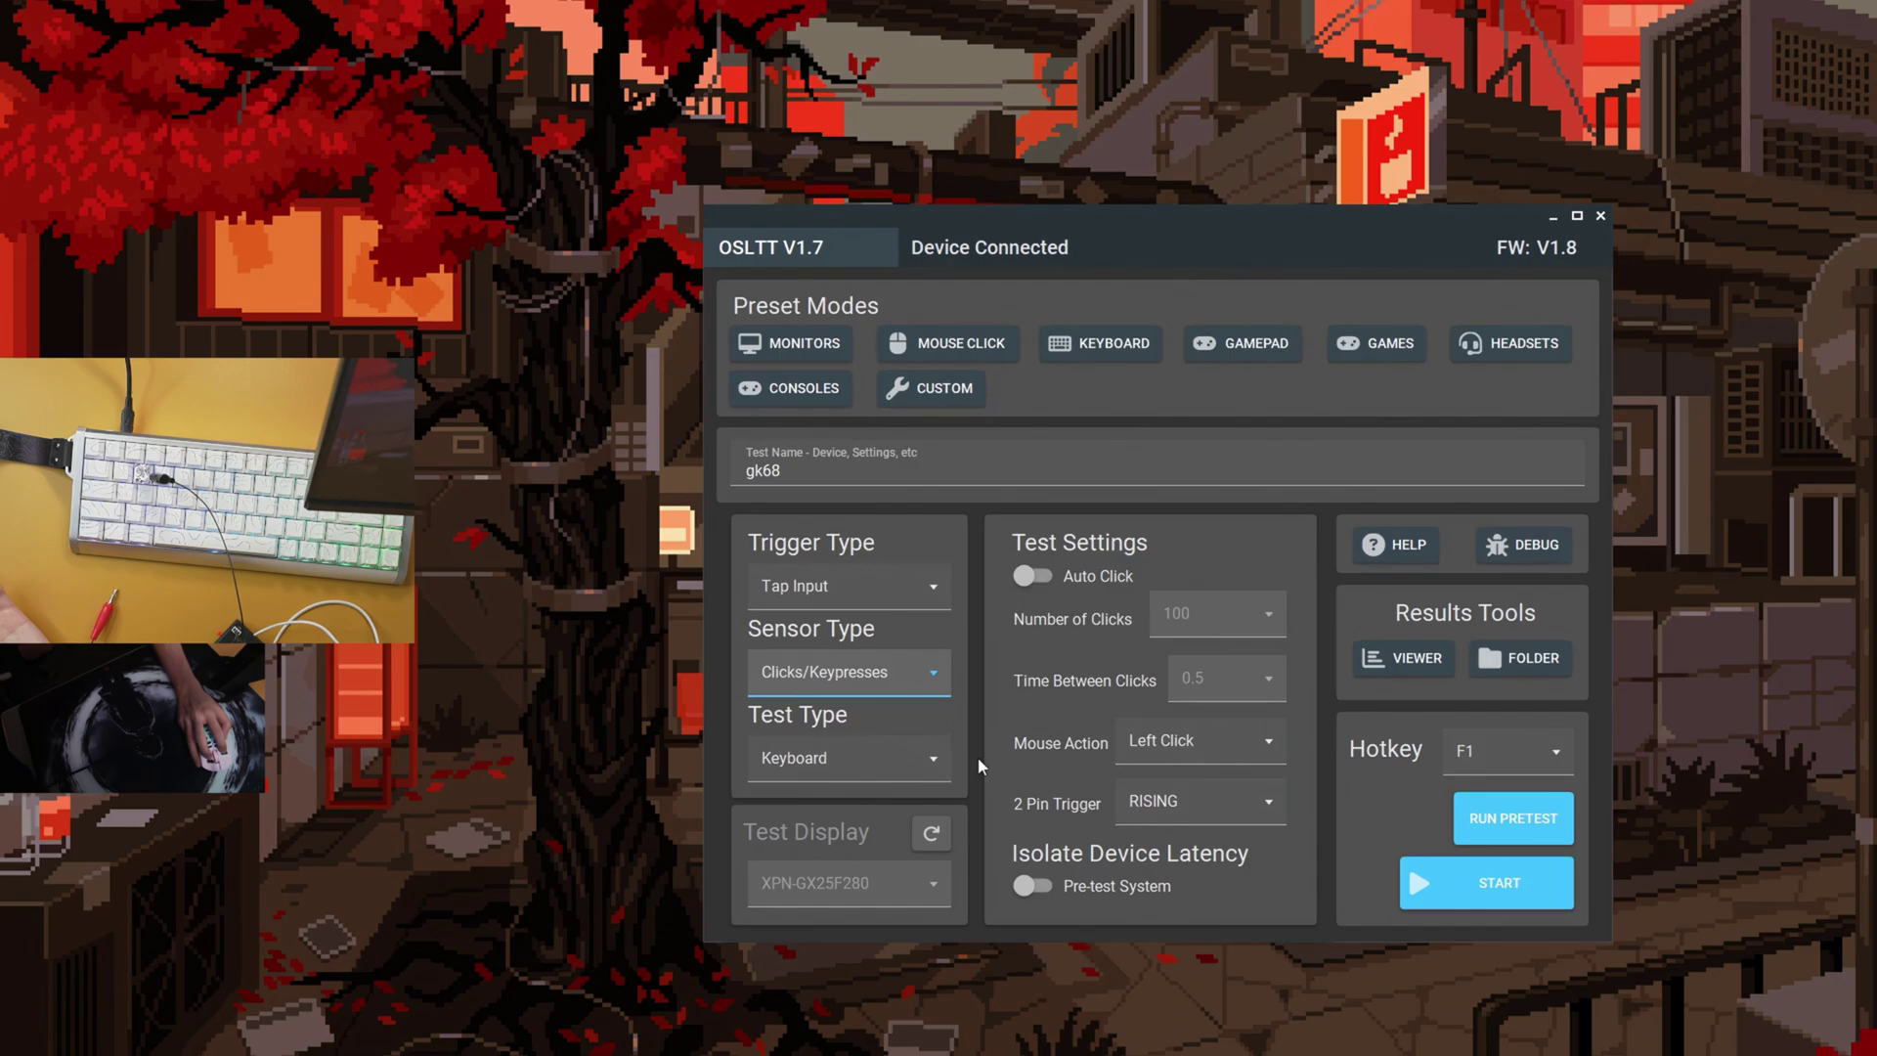
pyautogui.click(877, 755)
pyautogui.click(843, 850)
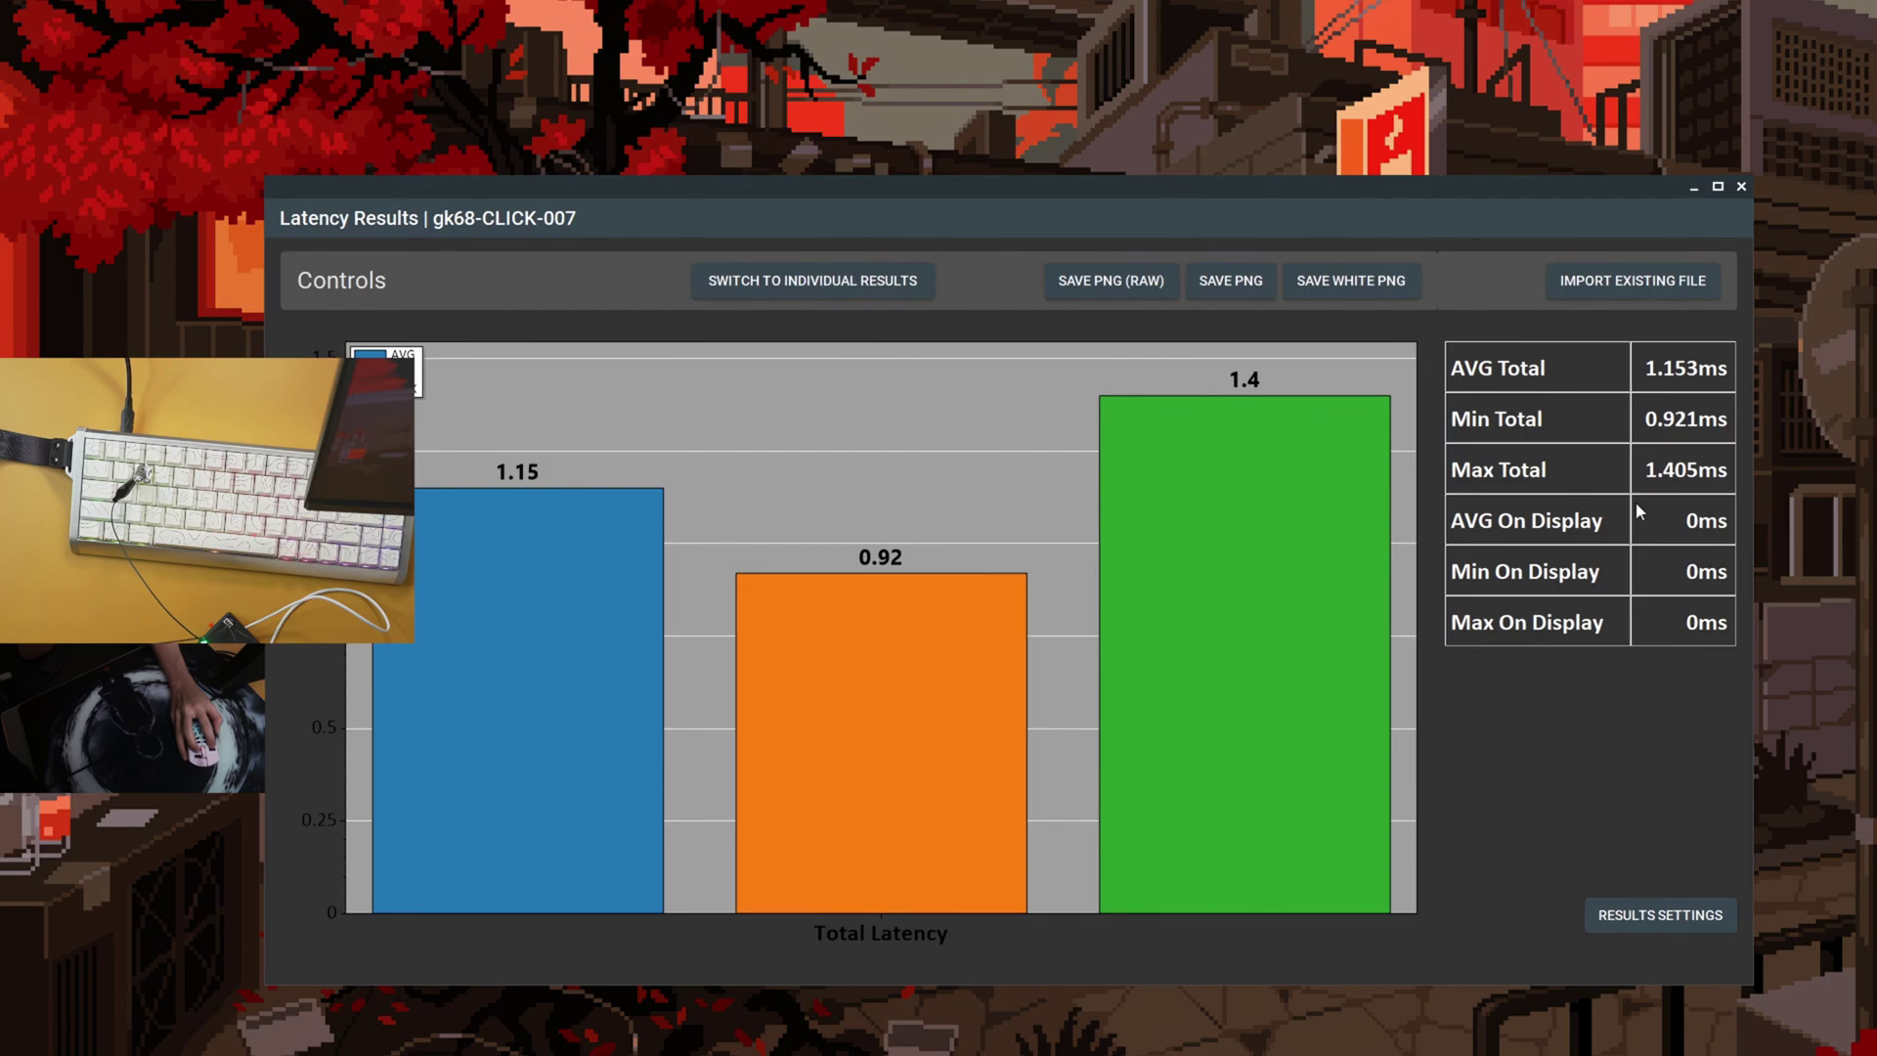
# Switch the gk68-CLICK-007 results to the individual per-press latency plot and move the window aside
pyautogui.moveTo(1094, 188); pyautogui.dragTo(1168, 228)
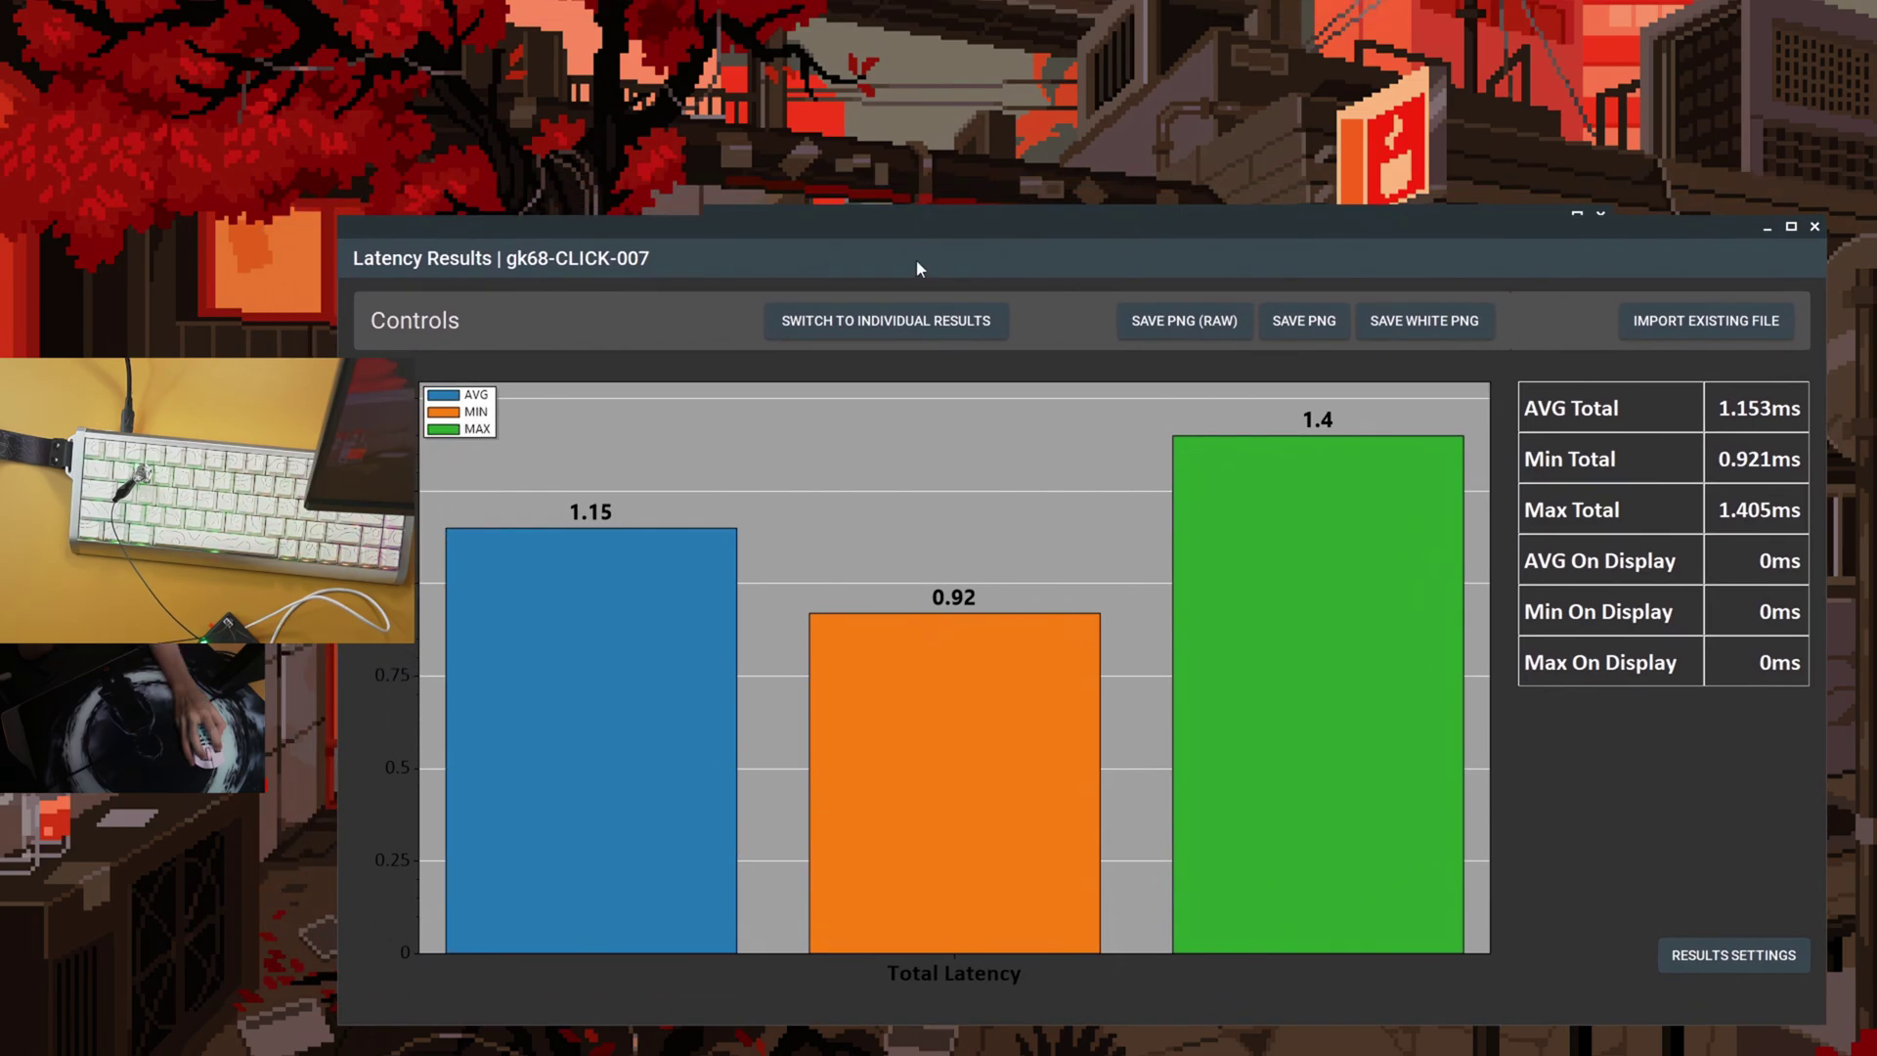
pyautogui.click(957, 320)
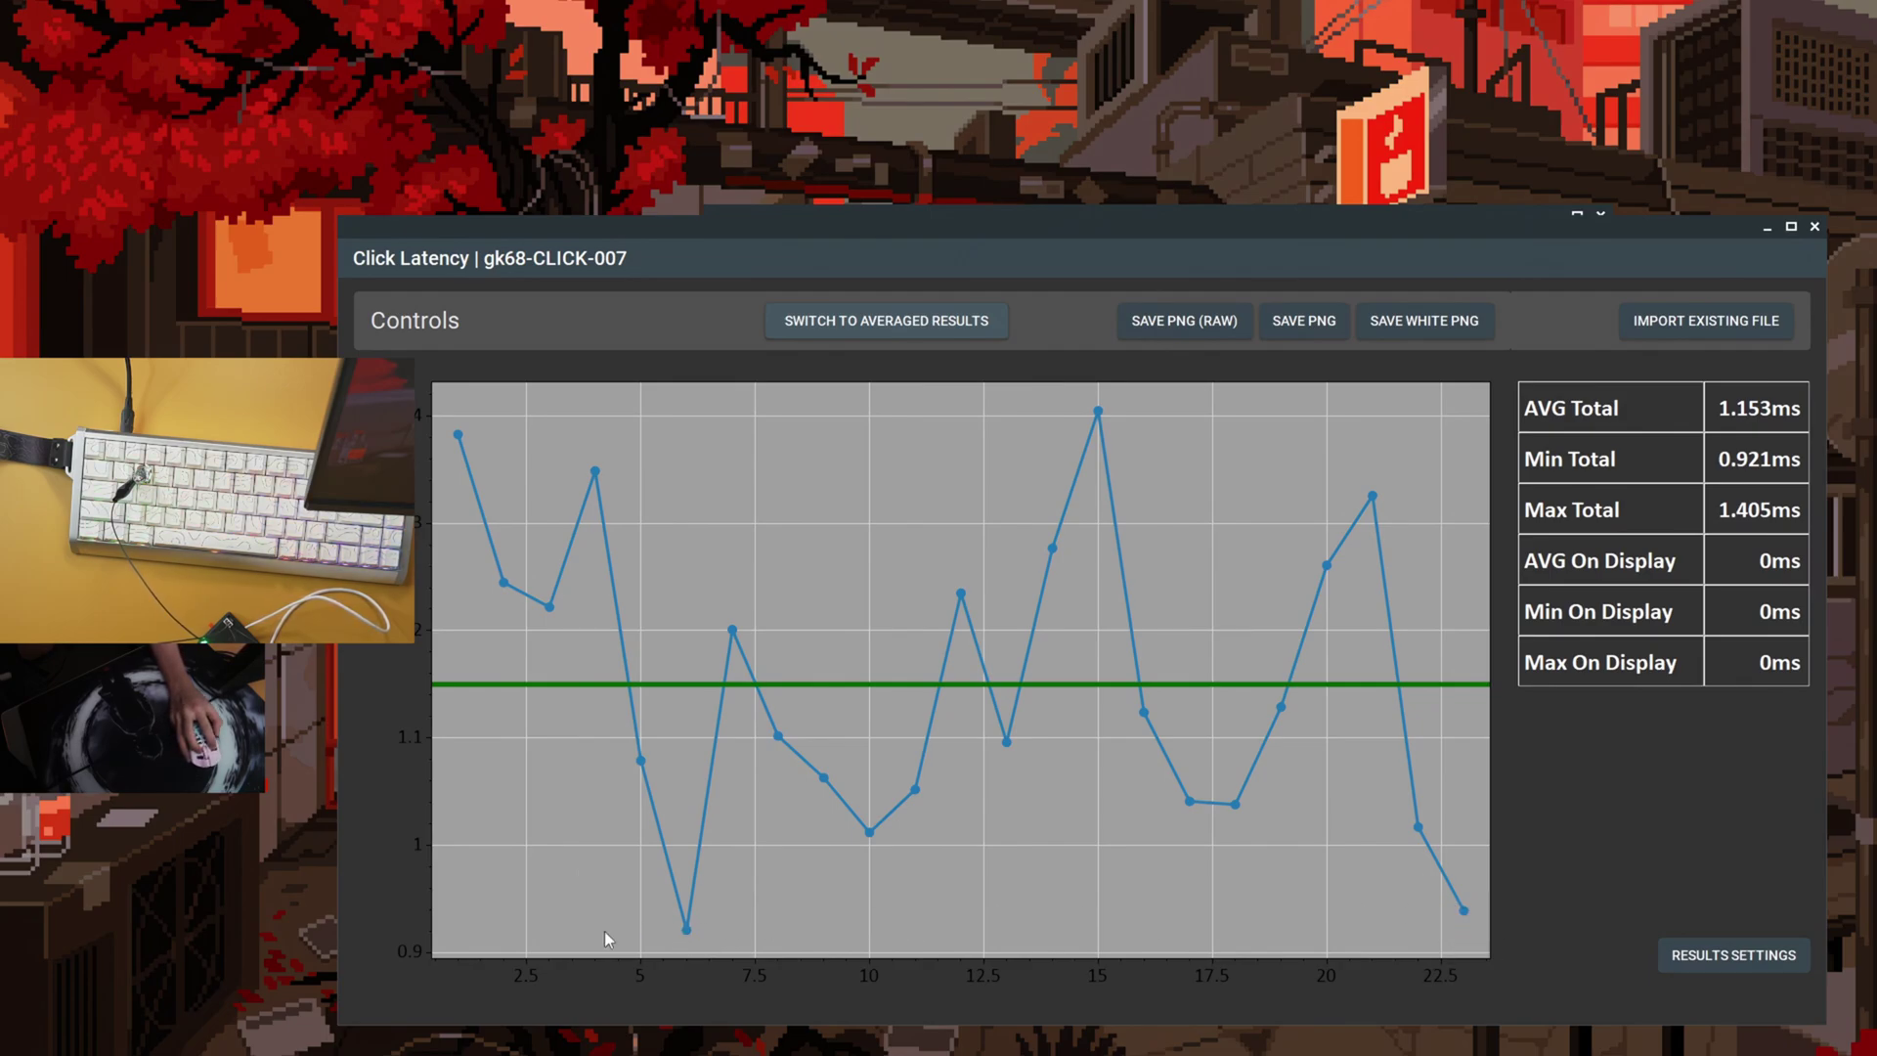
pyautogui.moveTo(1398, 236); pyautogui.dragTo(1425, 271)
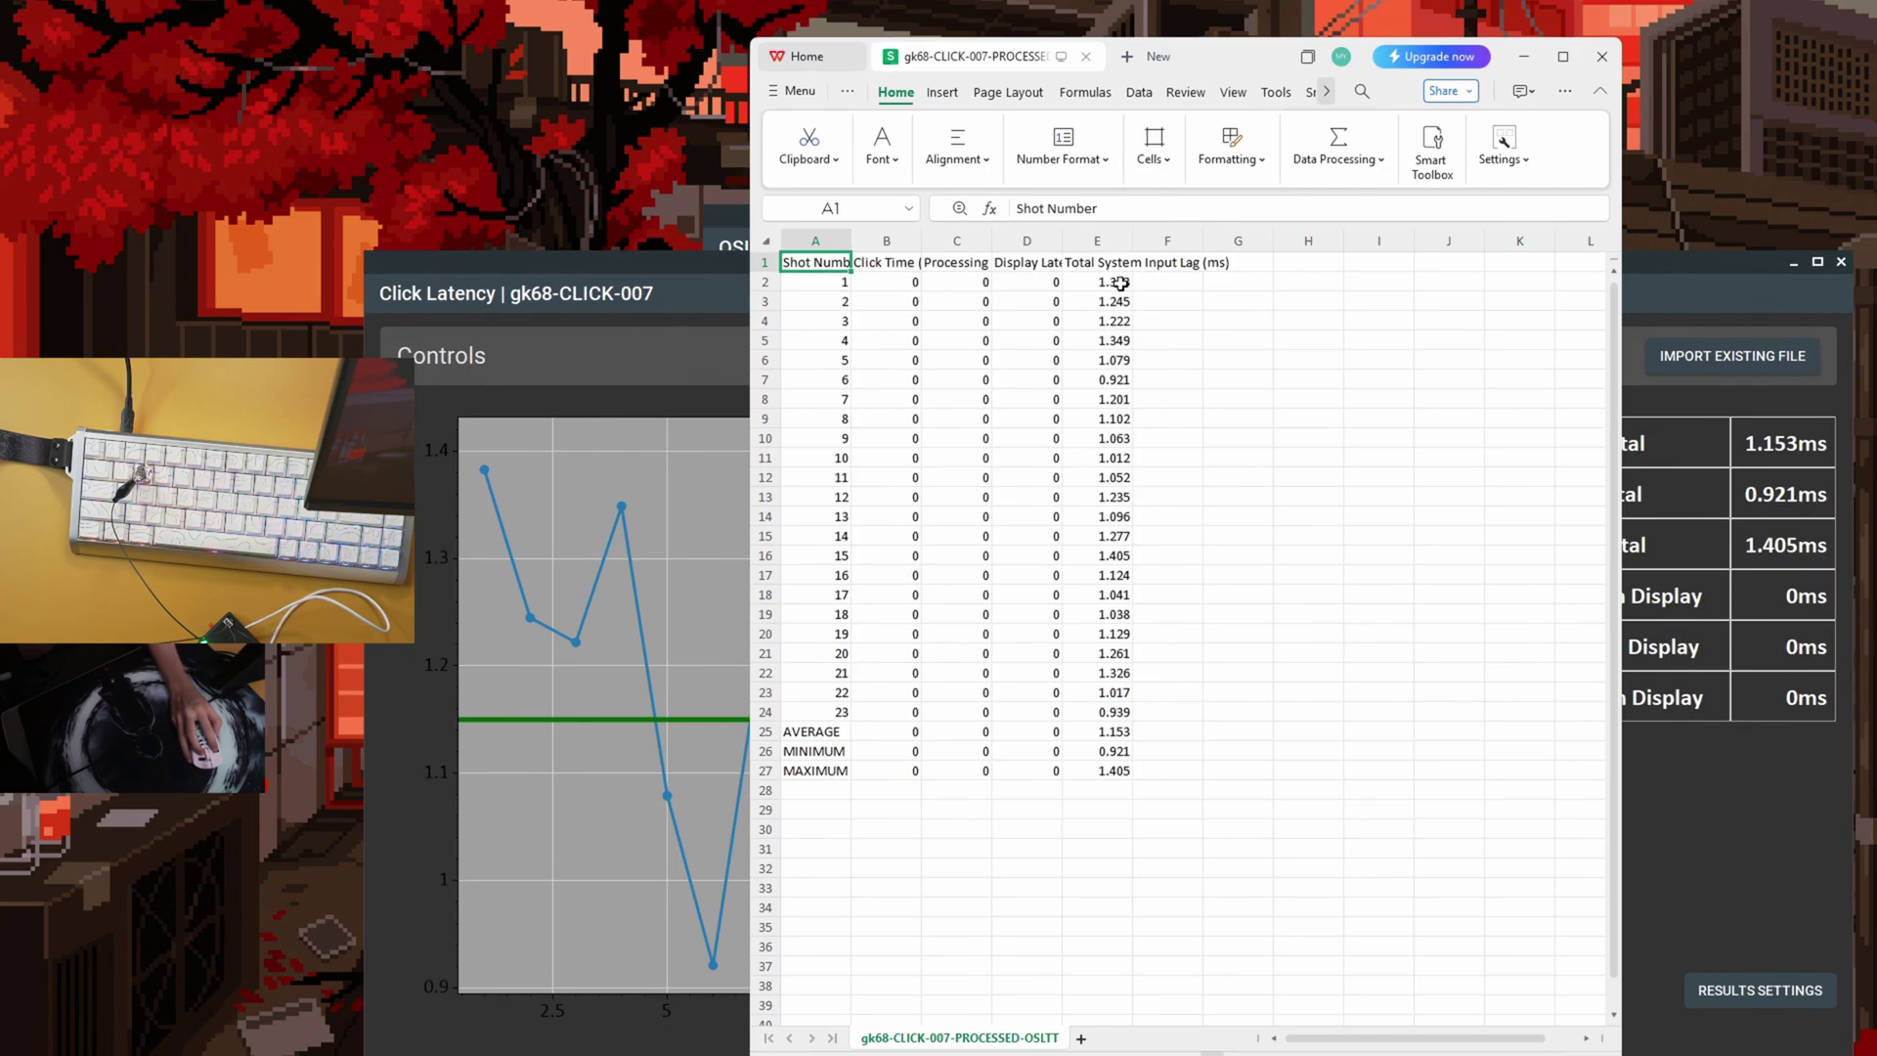
pyautogui.moveTo(815, 280); pyautogui.dragTo(820, 711)
pyautogui.click(1097, 713)
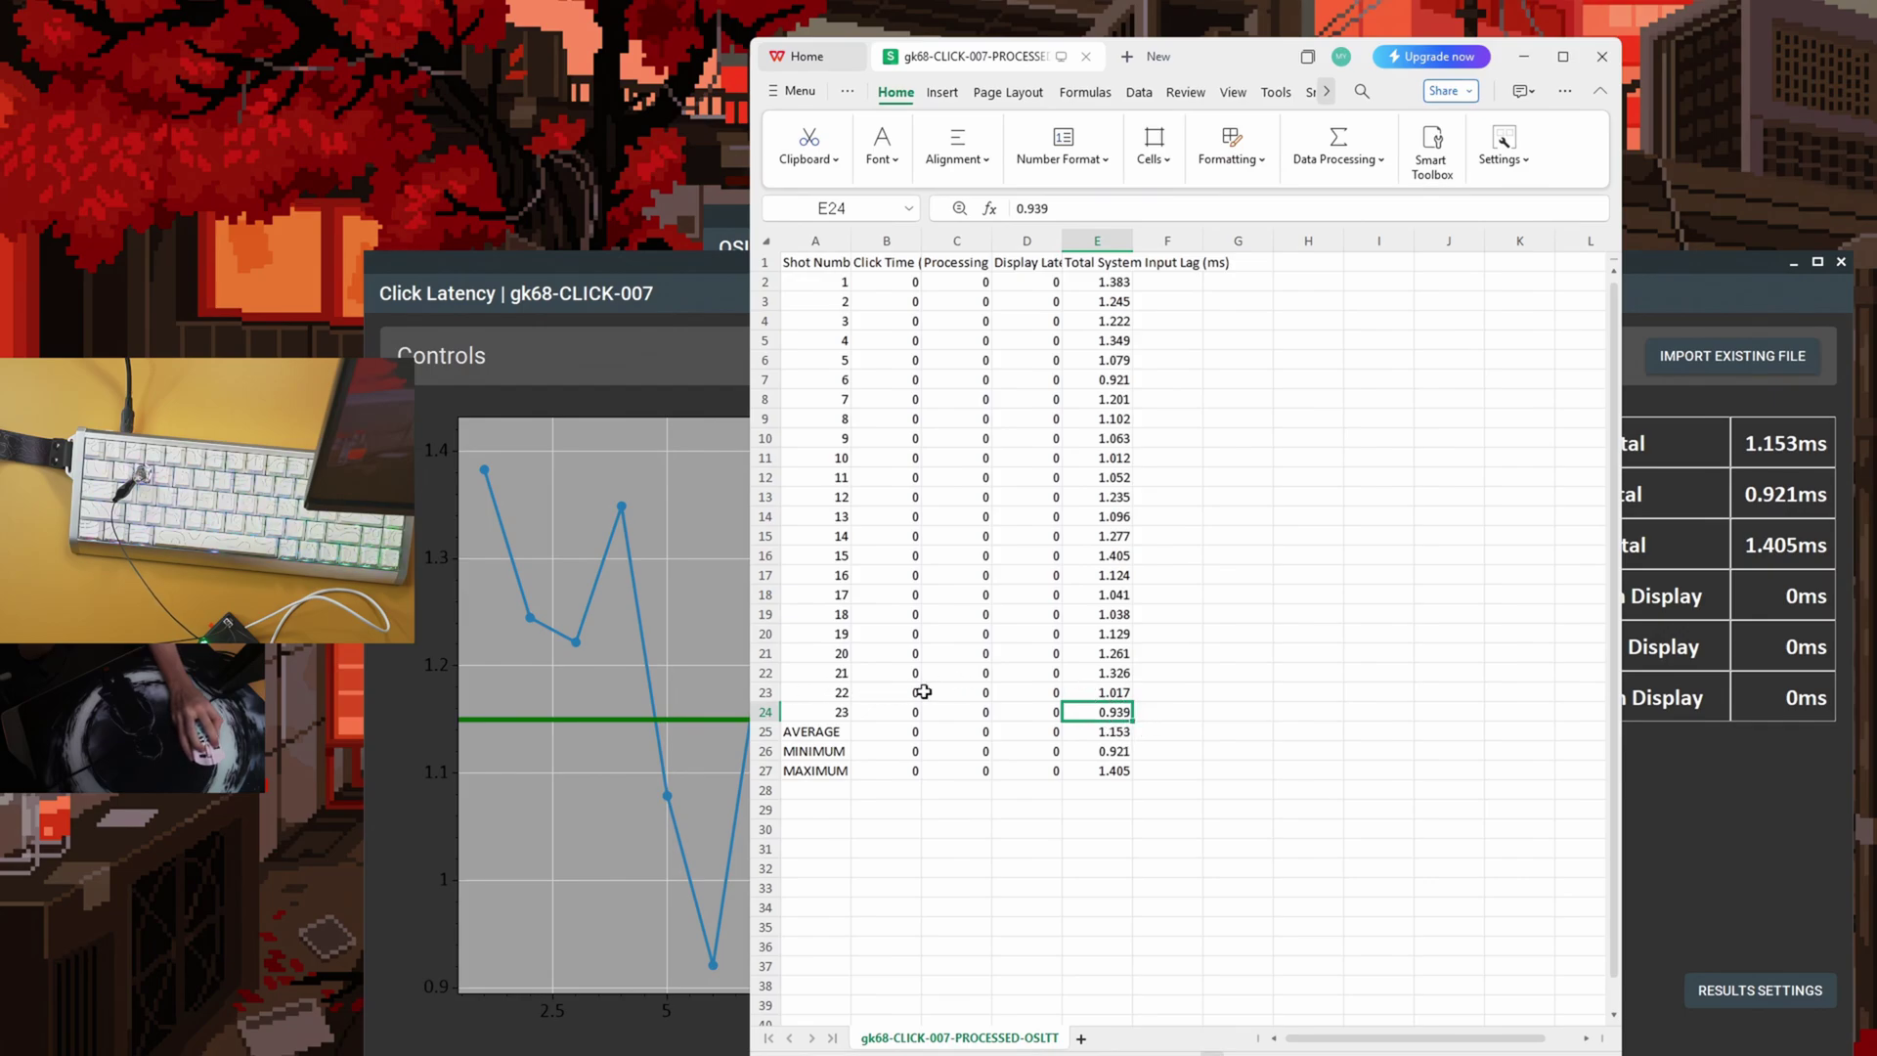
pyautogui.click(1092, 692)
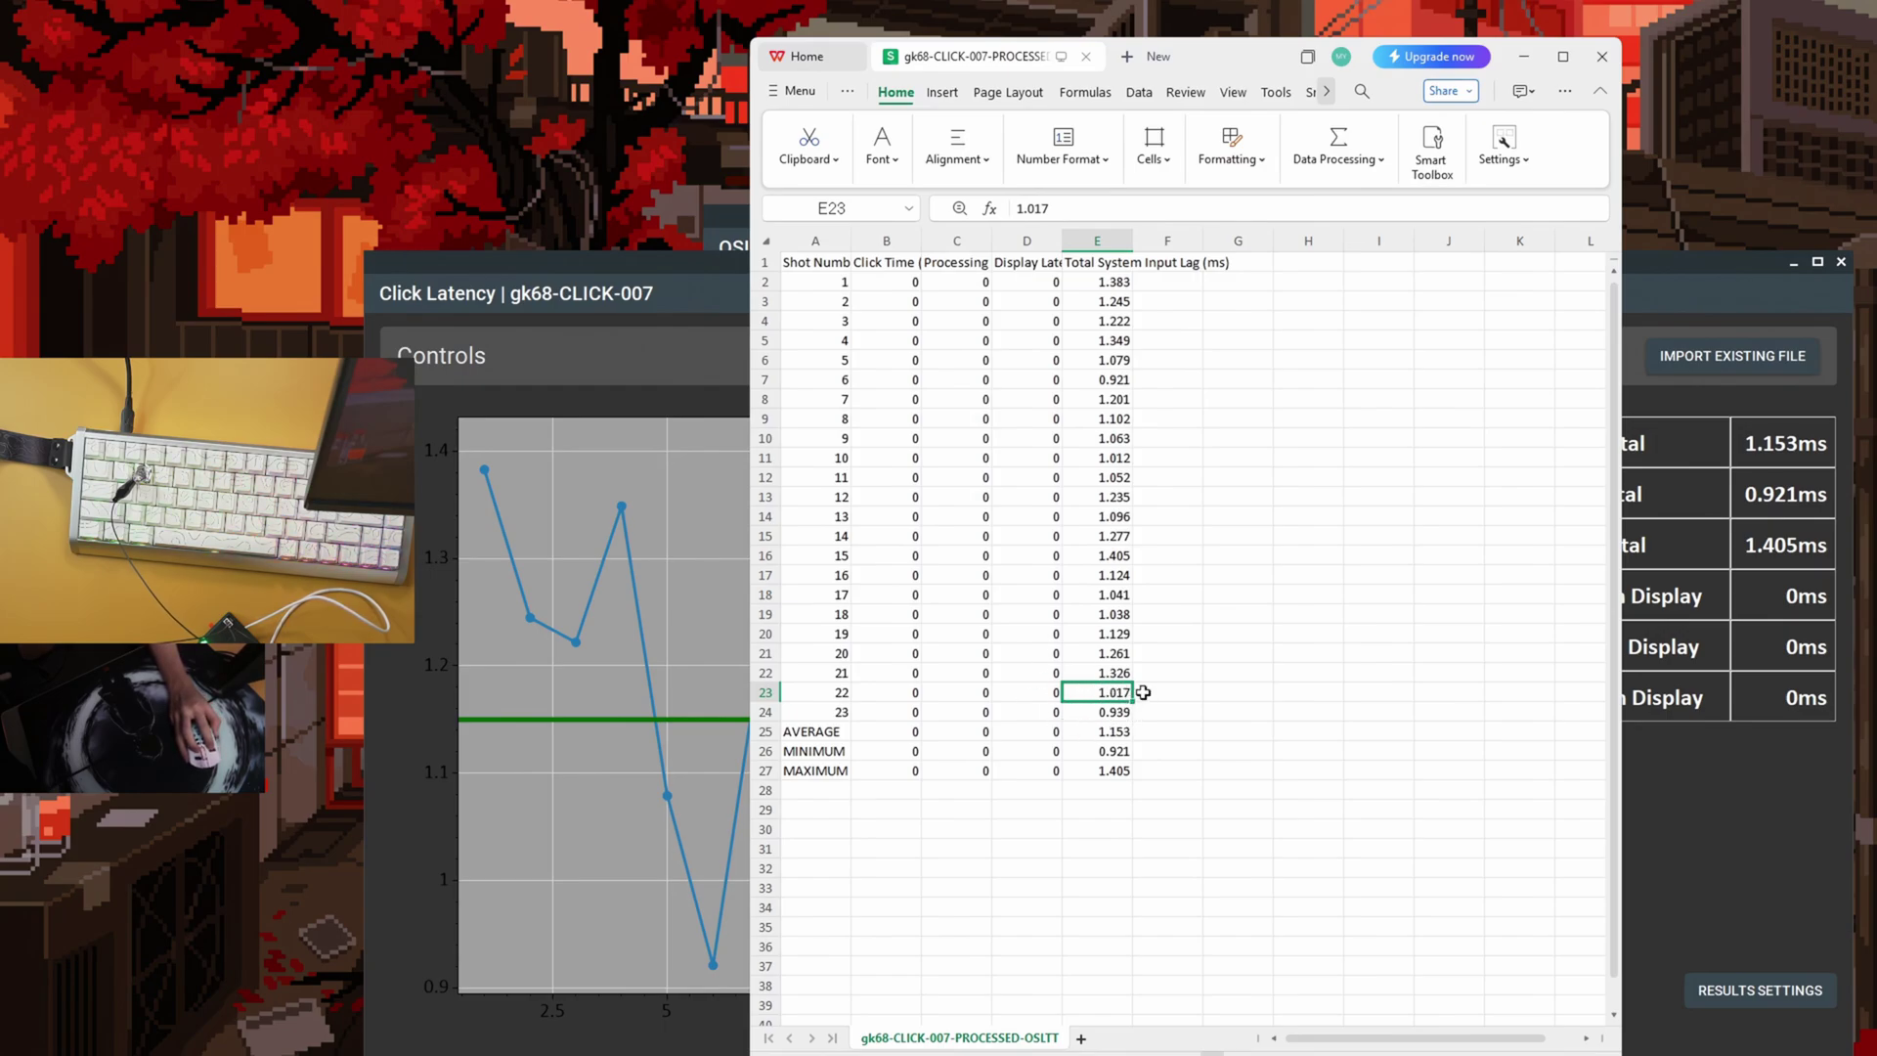
pyautogui.hotkey('alt', 'Tab')
pyautogui.write('0.939')
pyautogui.click(640, 620)
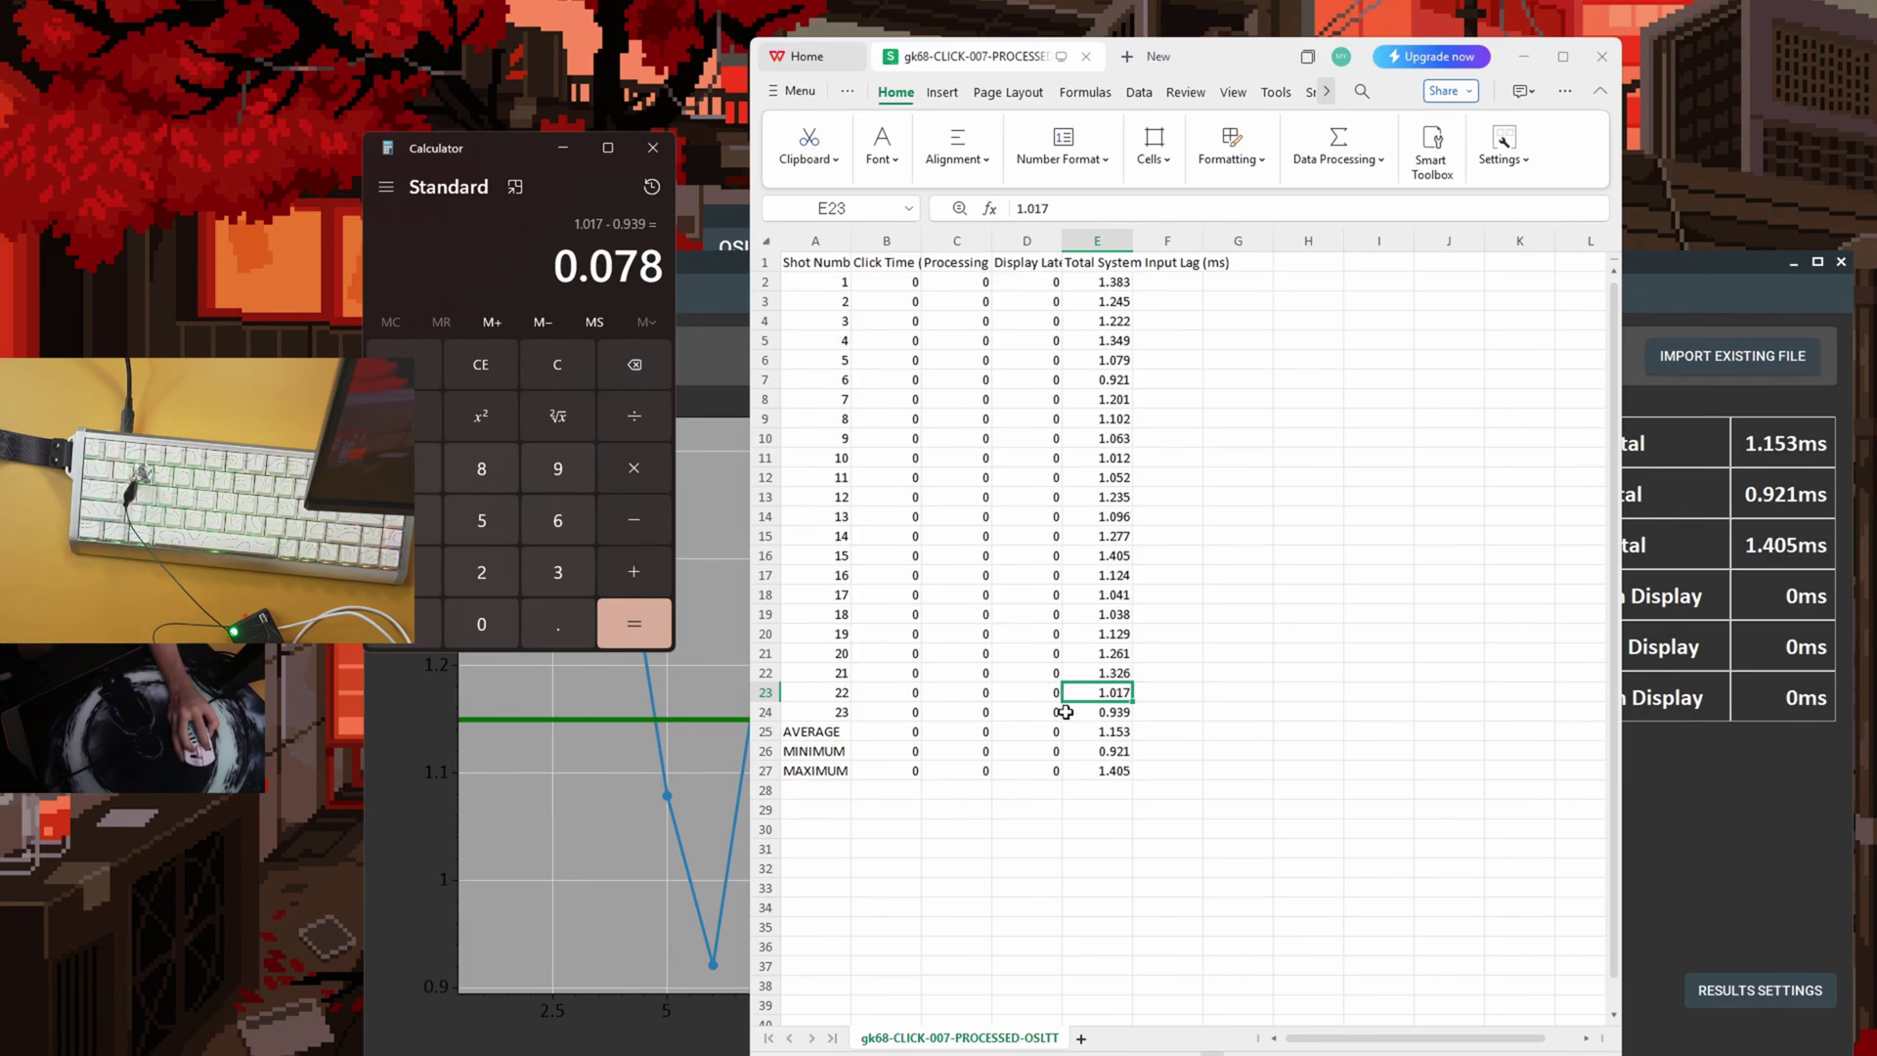
pyautogui.click(1095, 694)
pyautogui.click(1099, 713)
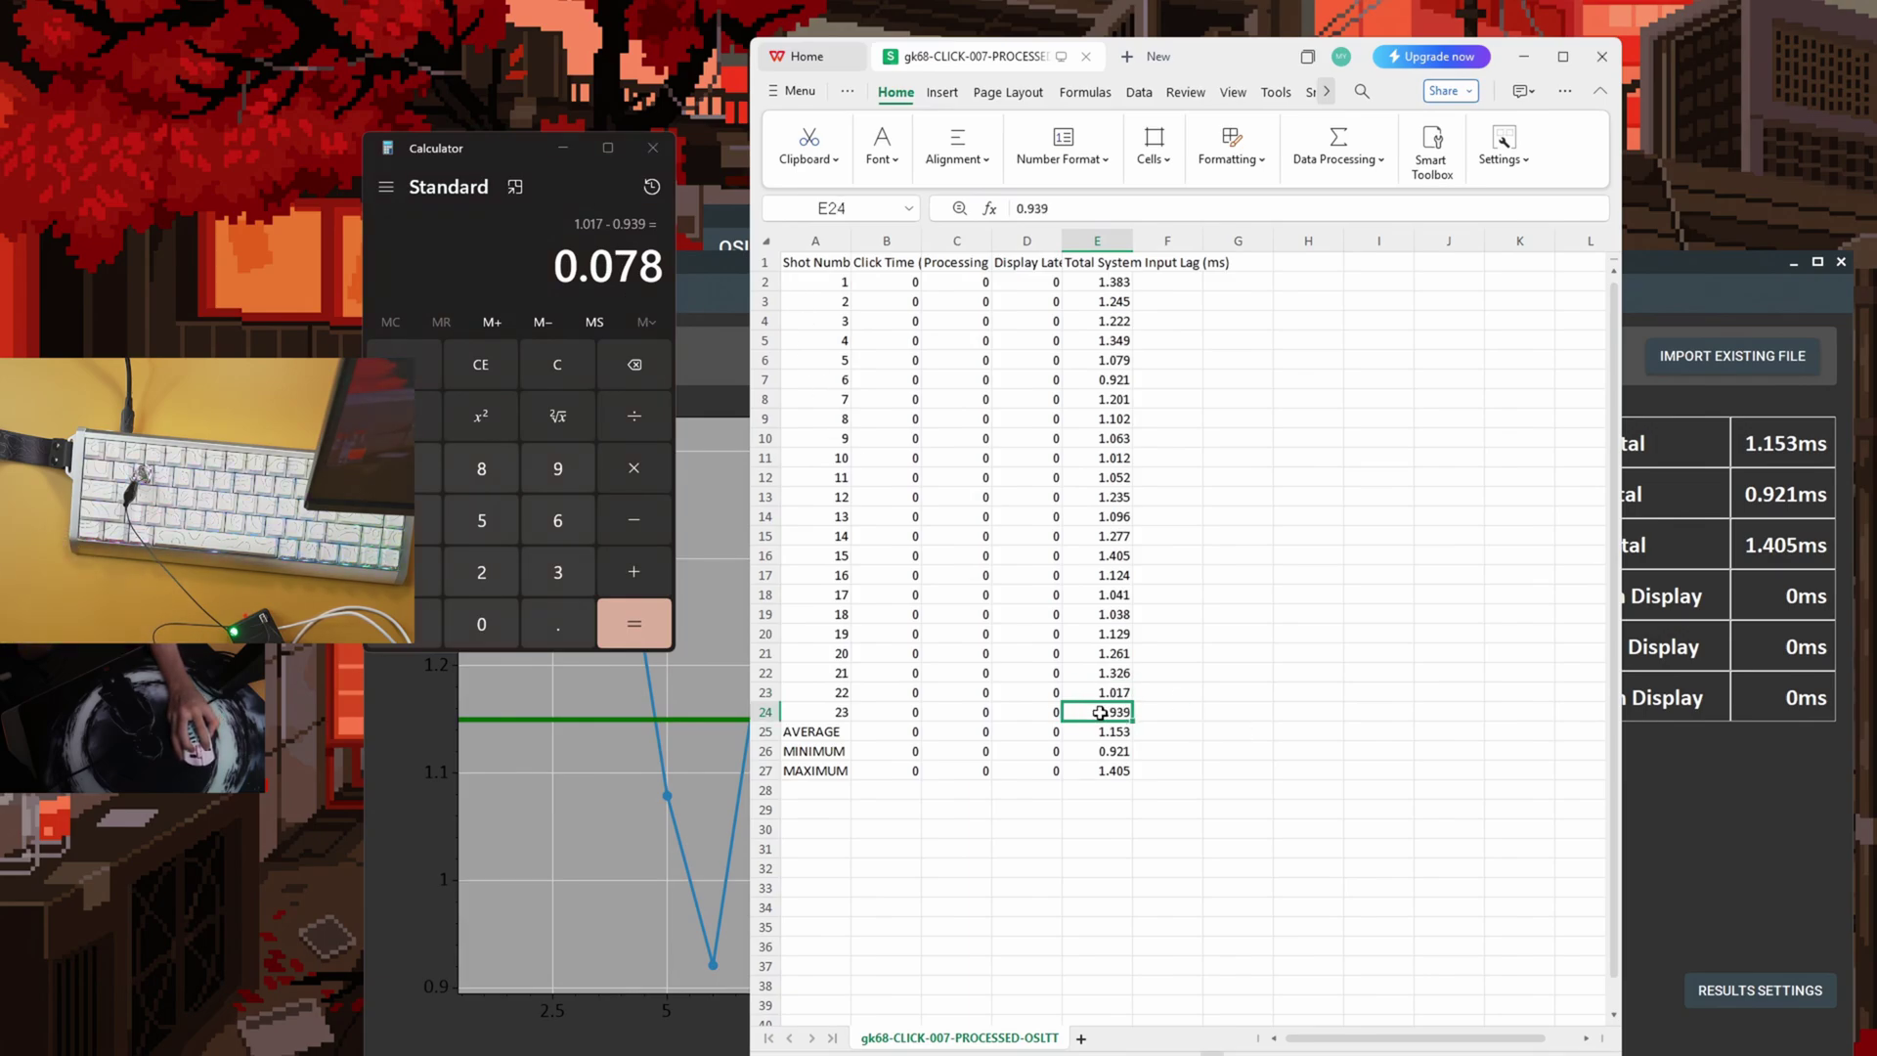
pyautogui.click(1088, 690)
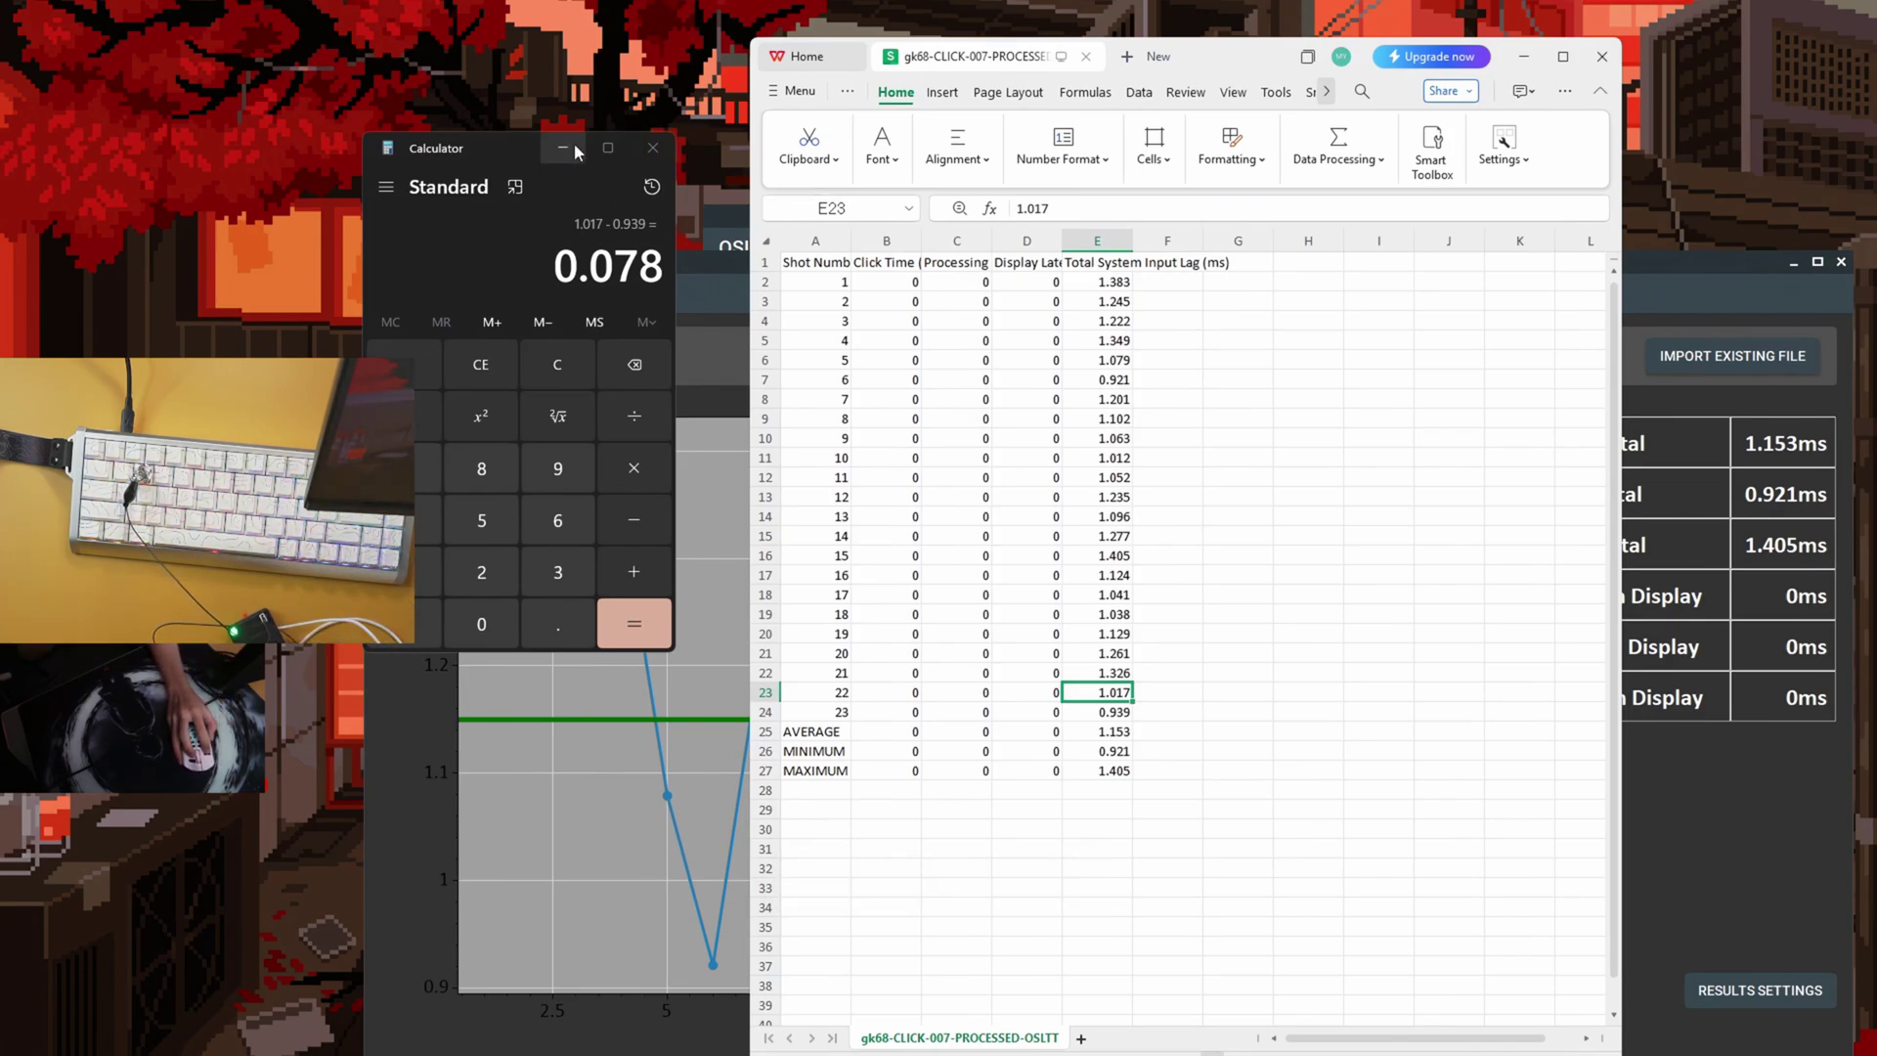
pyautogui.click(649, 137)
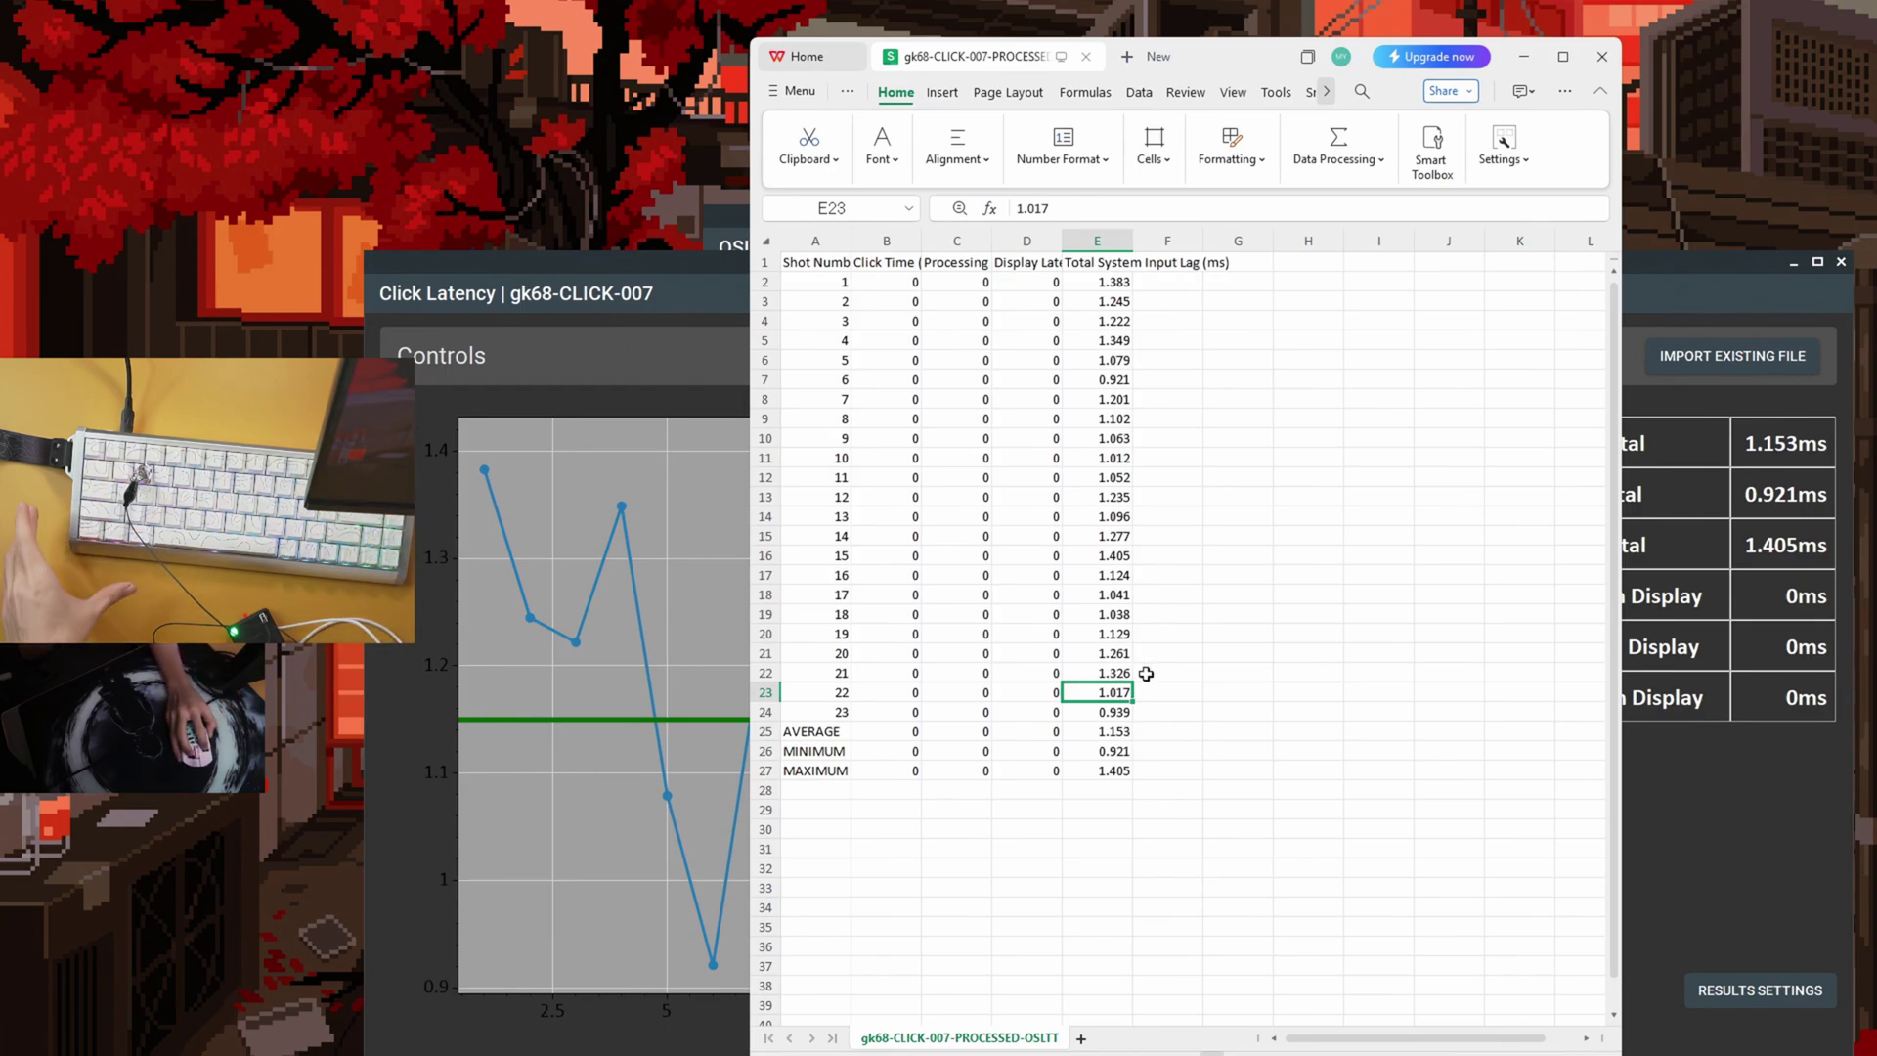
pyautogui.click(1124, 732)
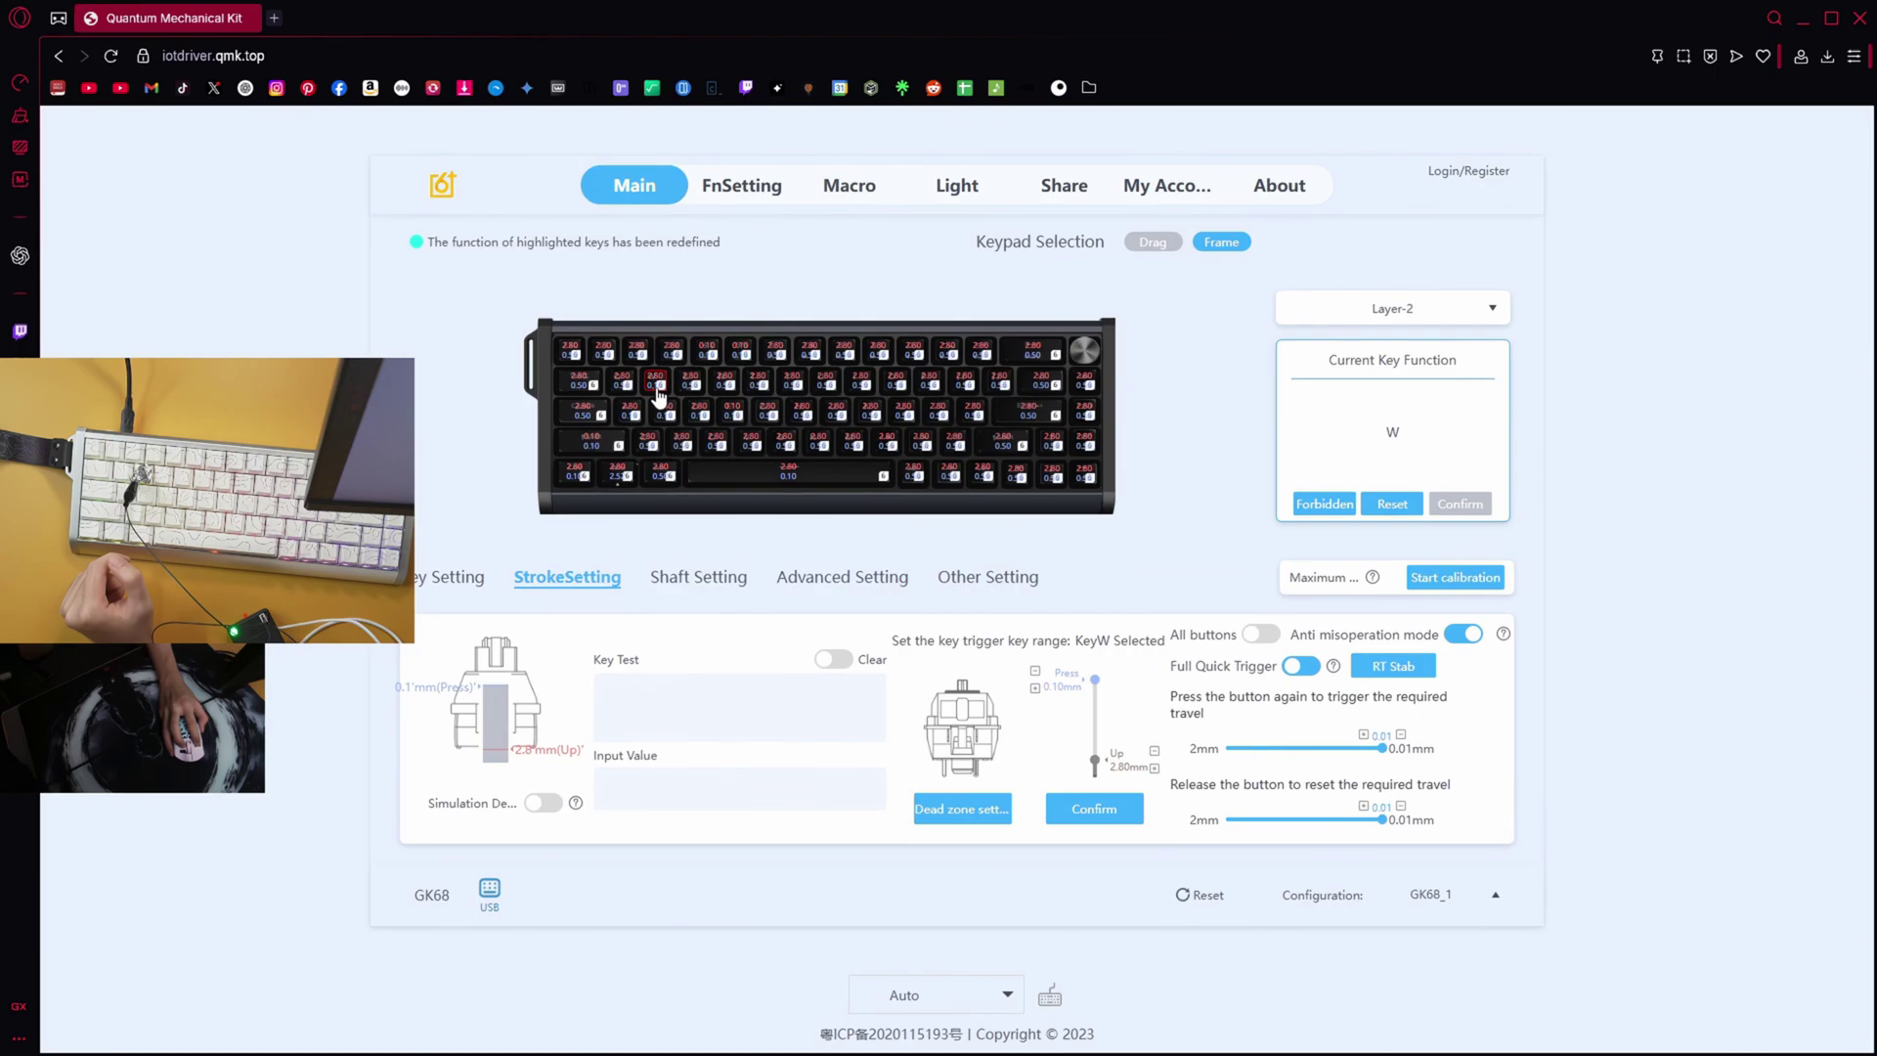
pyautogui.click(940, 805)
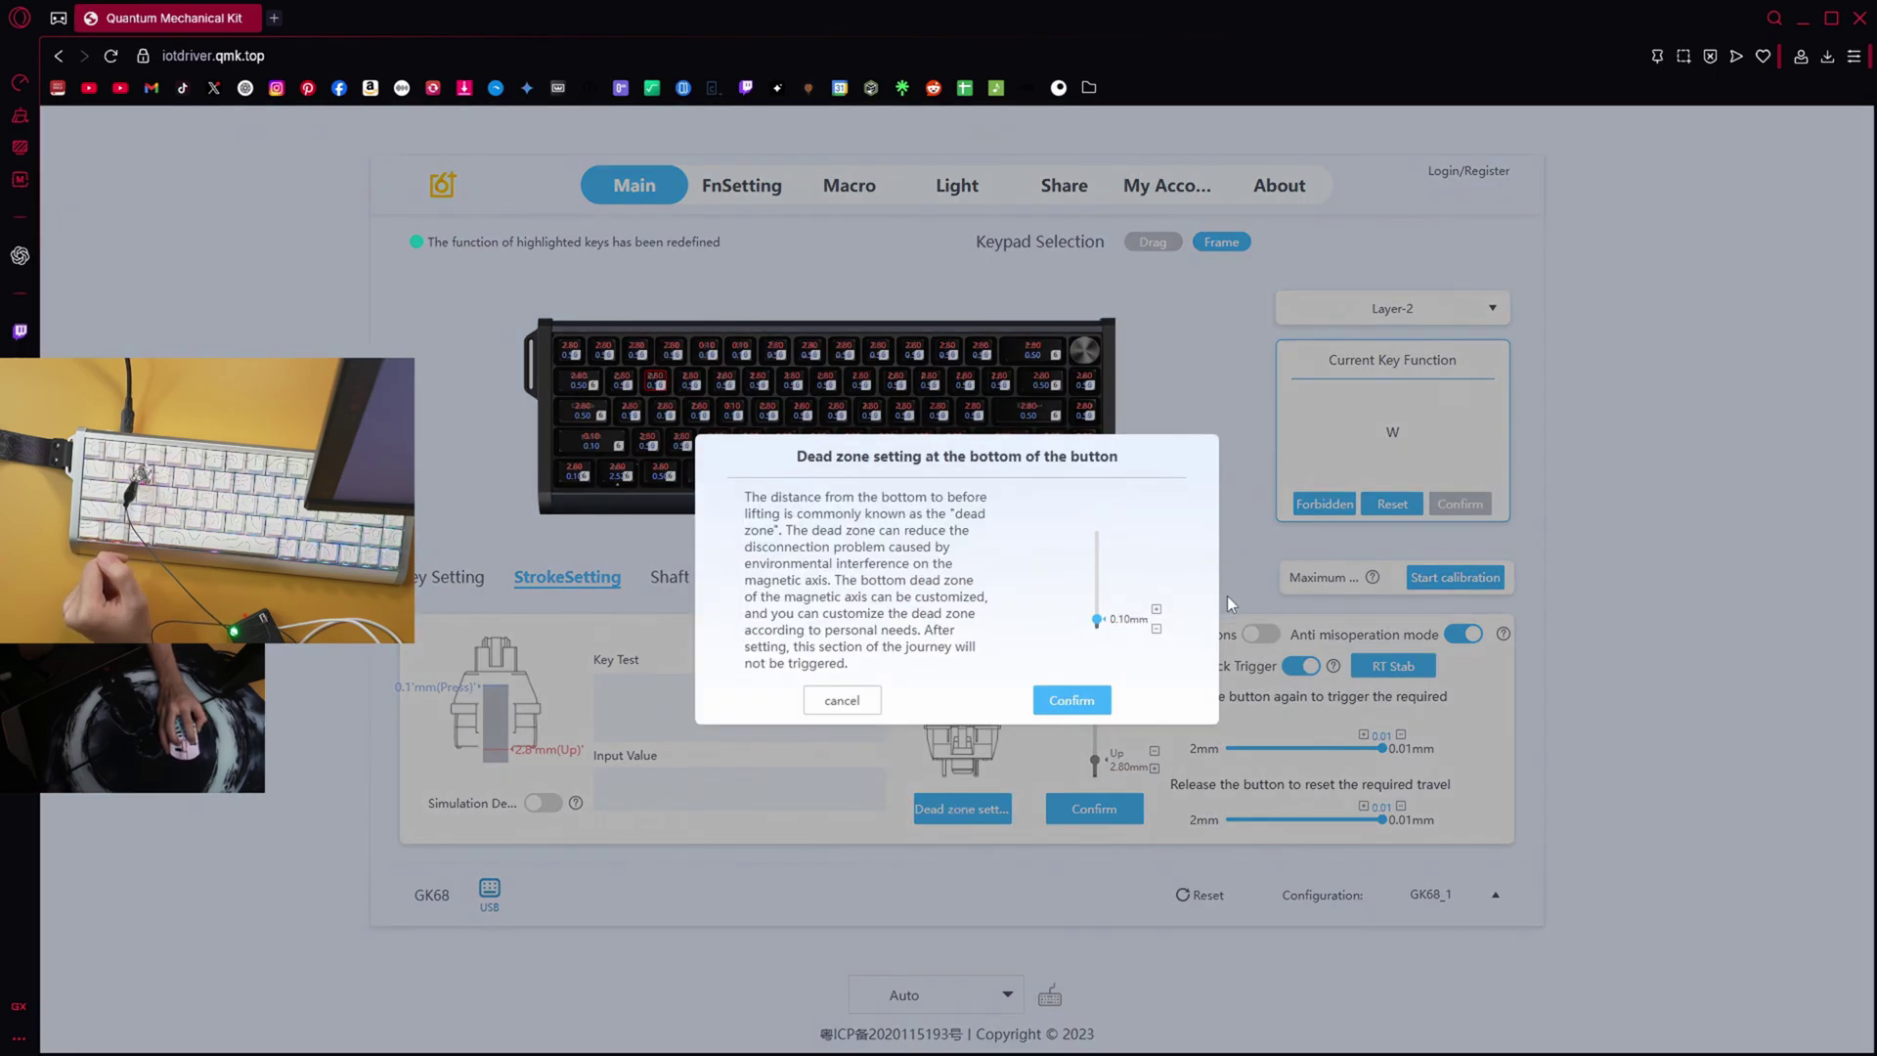
pyautogui.click(842, 701)
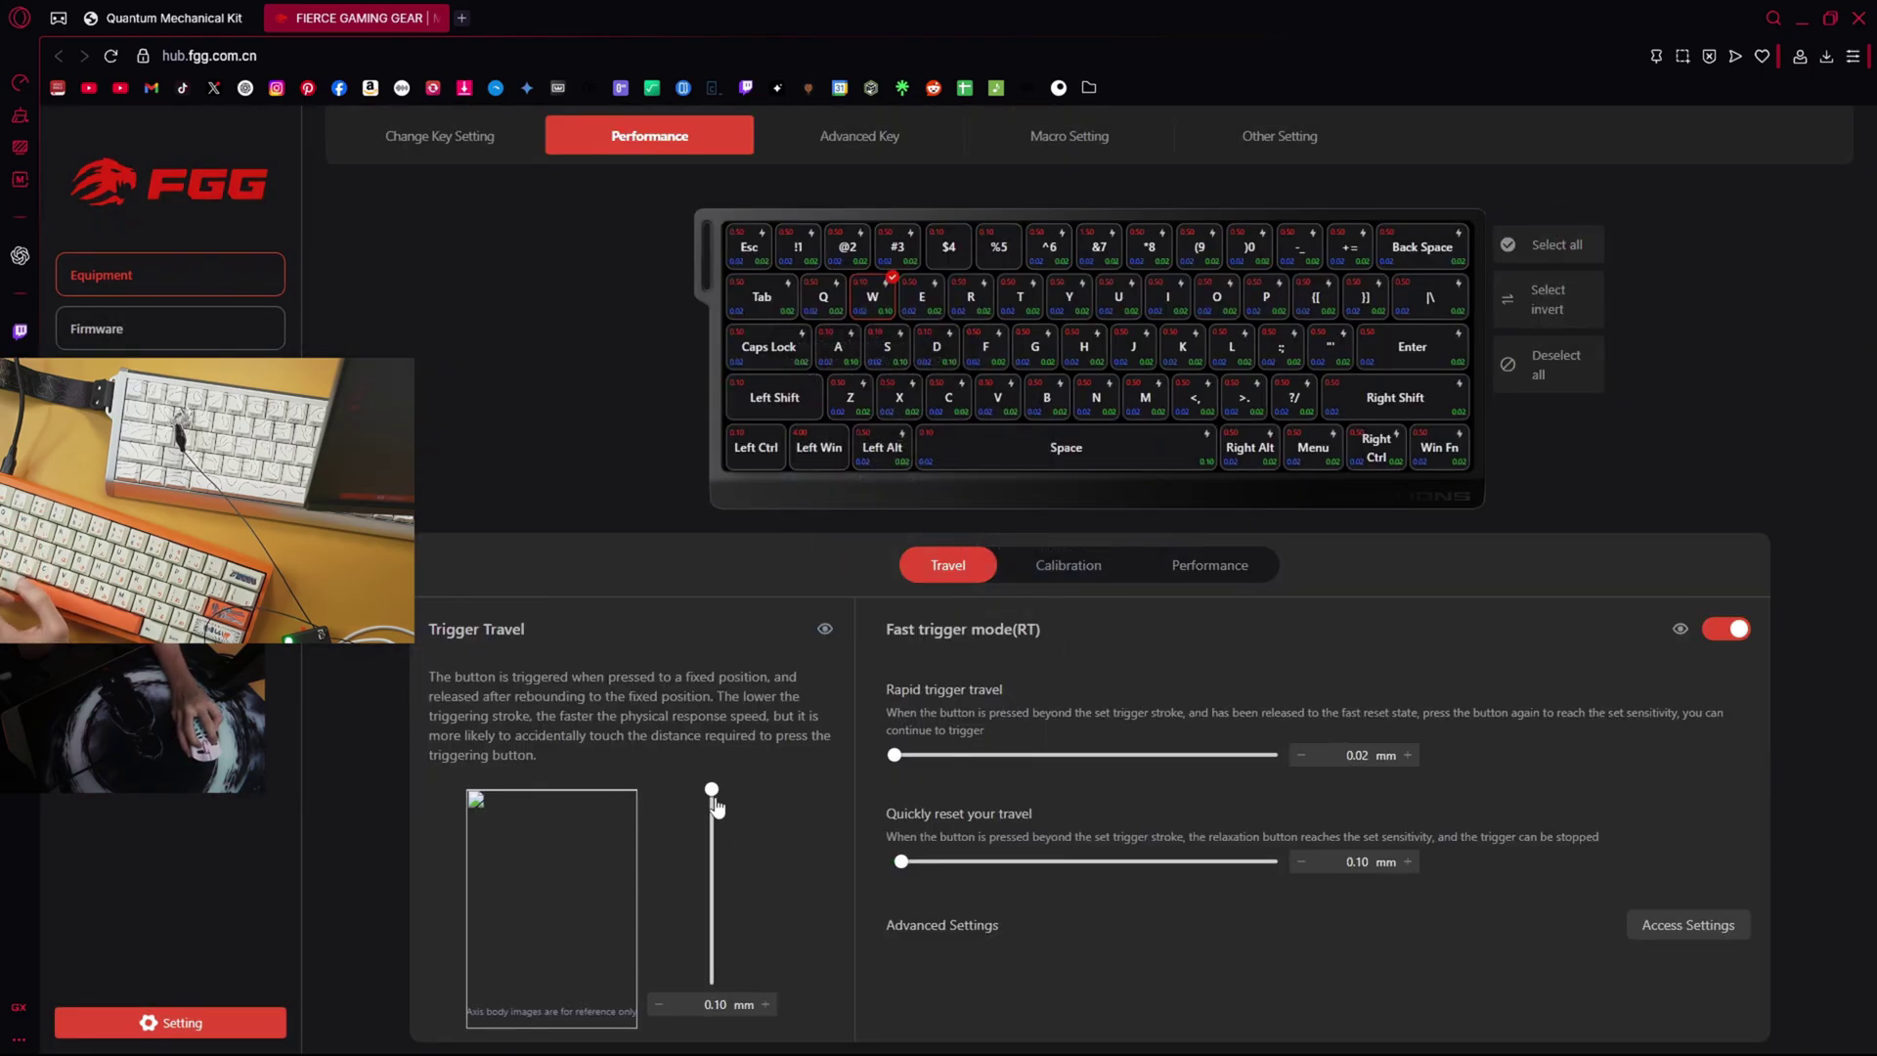
# Set the press and lift bottom dead zones to 0.10mm and apply them
pyautogui.moveTo(896, 308)
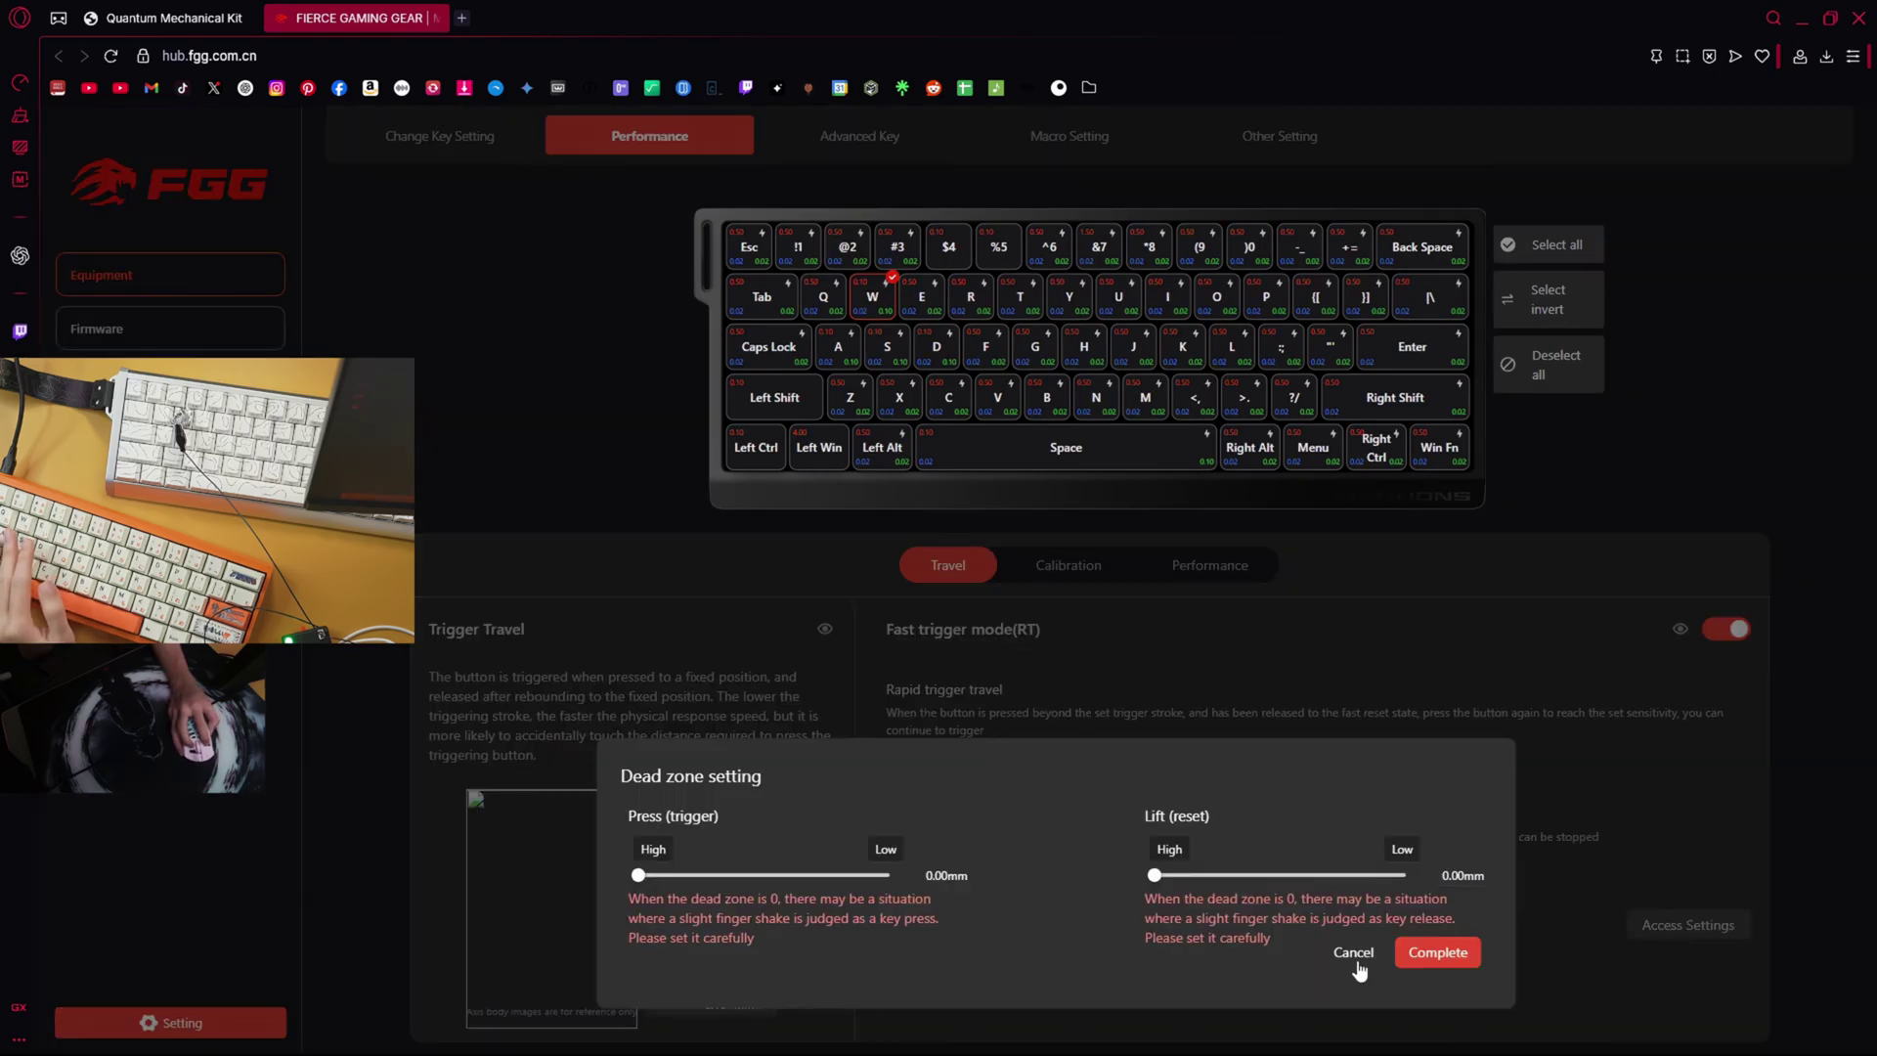
pyautogui.click(663, 875)
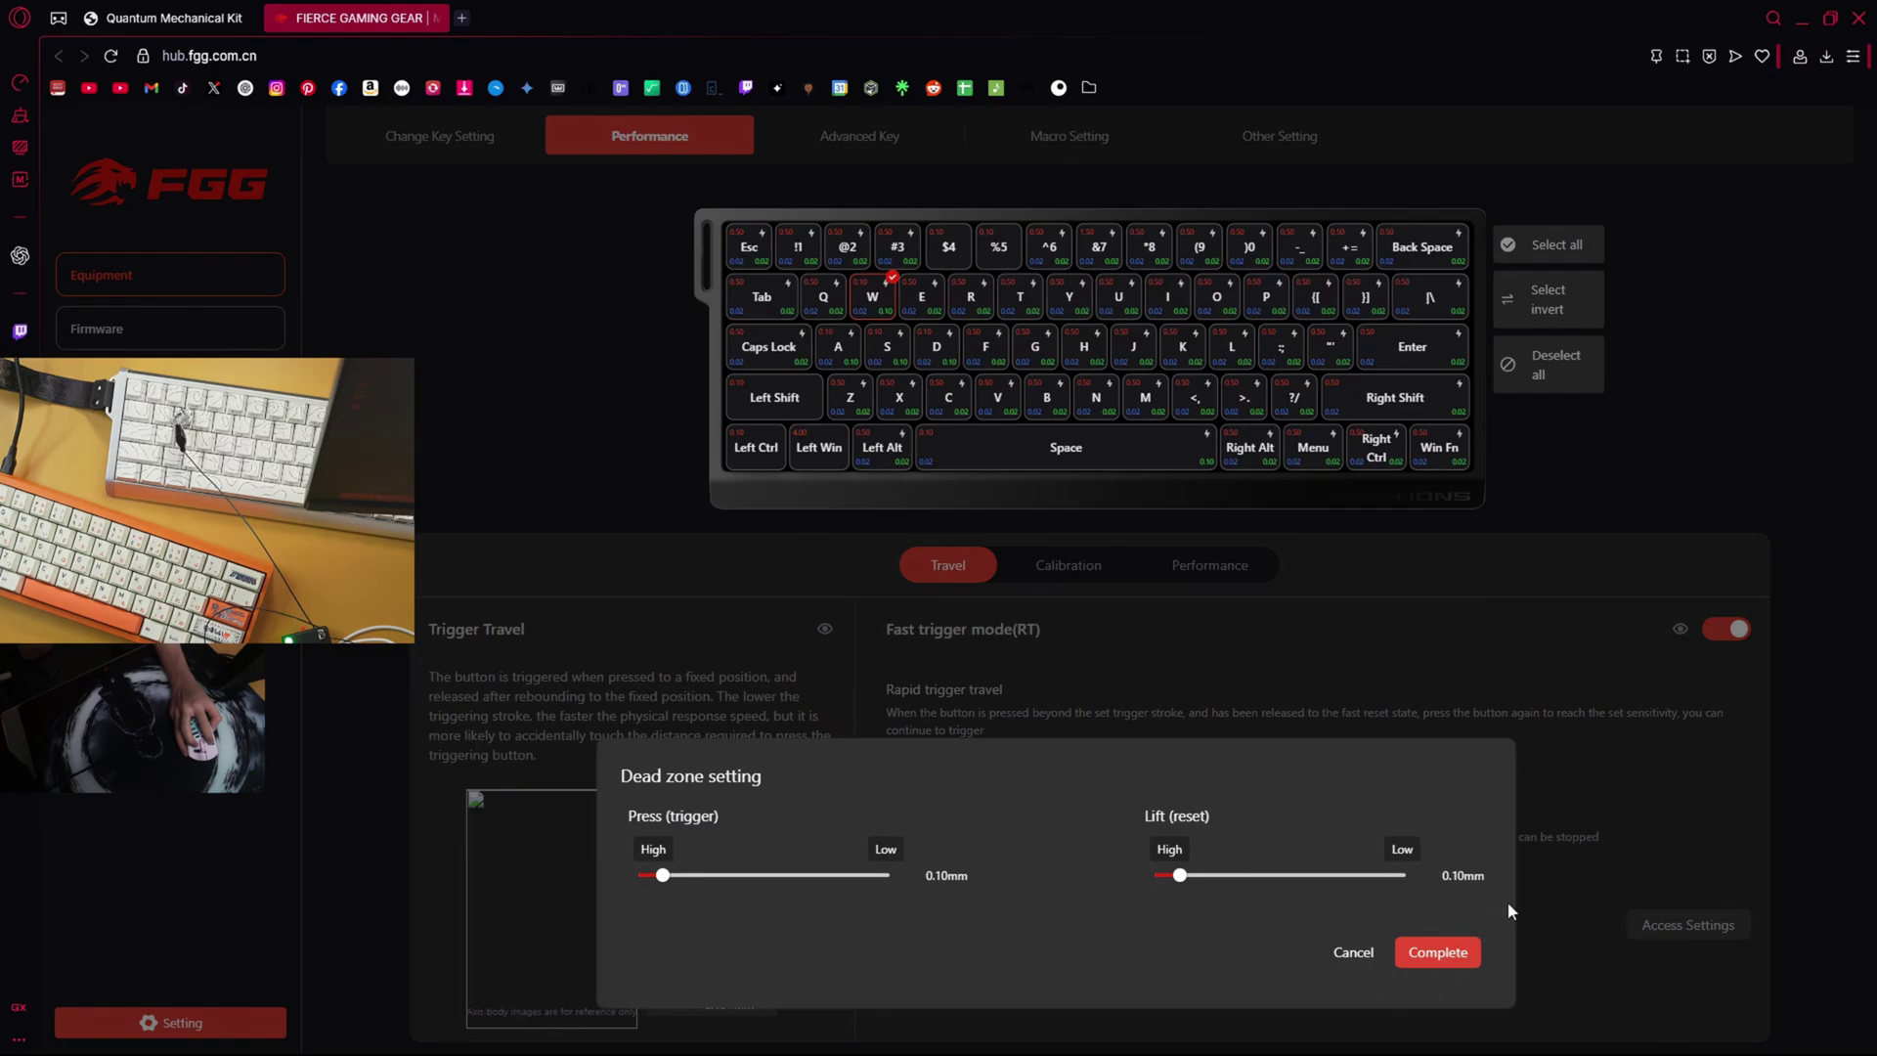
pyautogui.click(1437, 953)
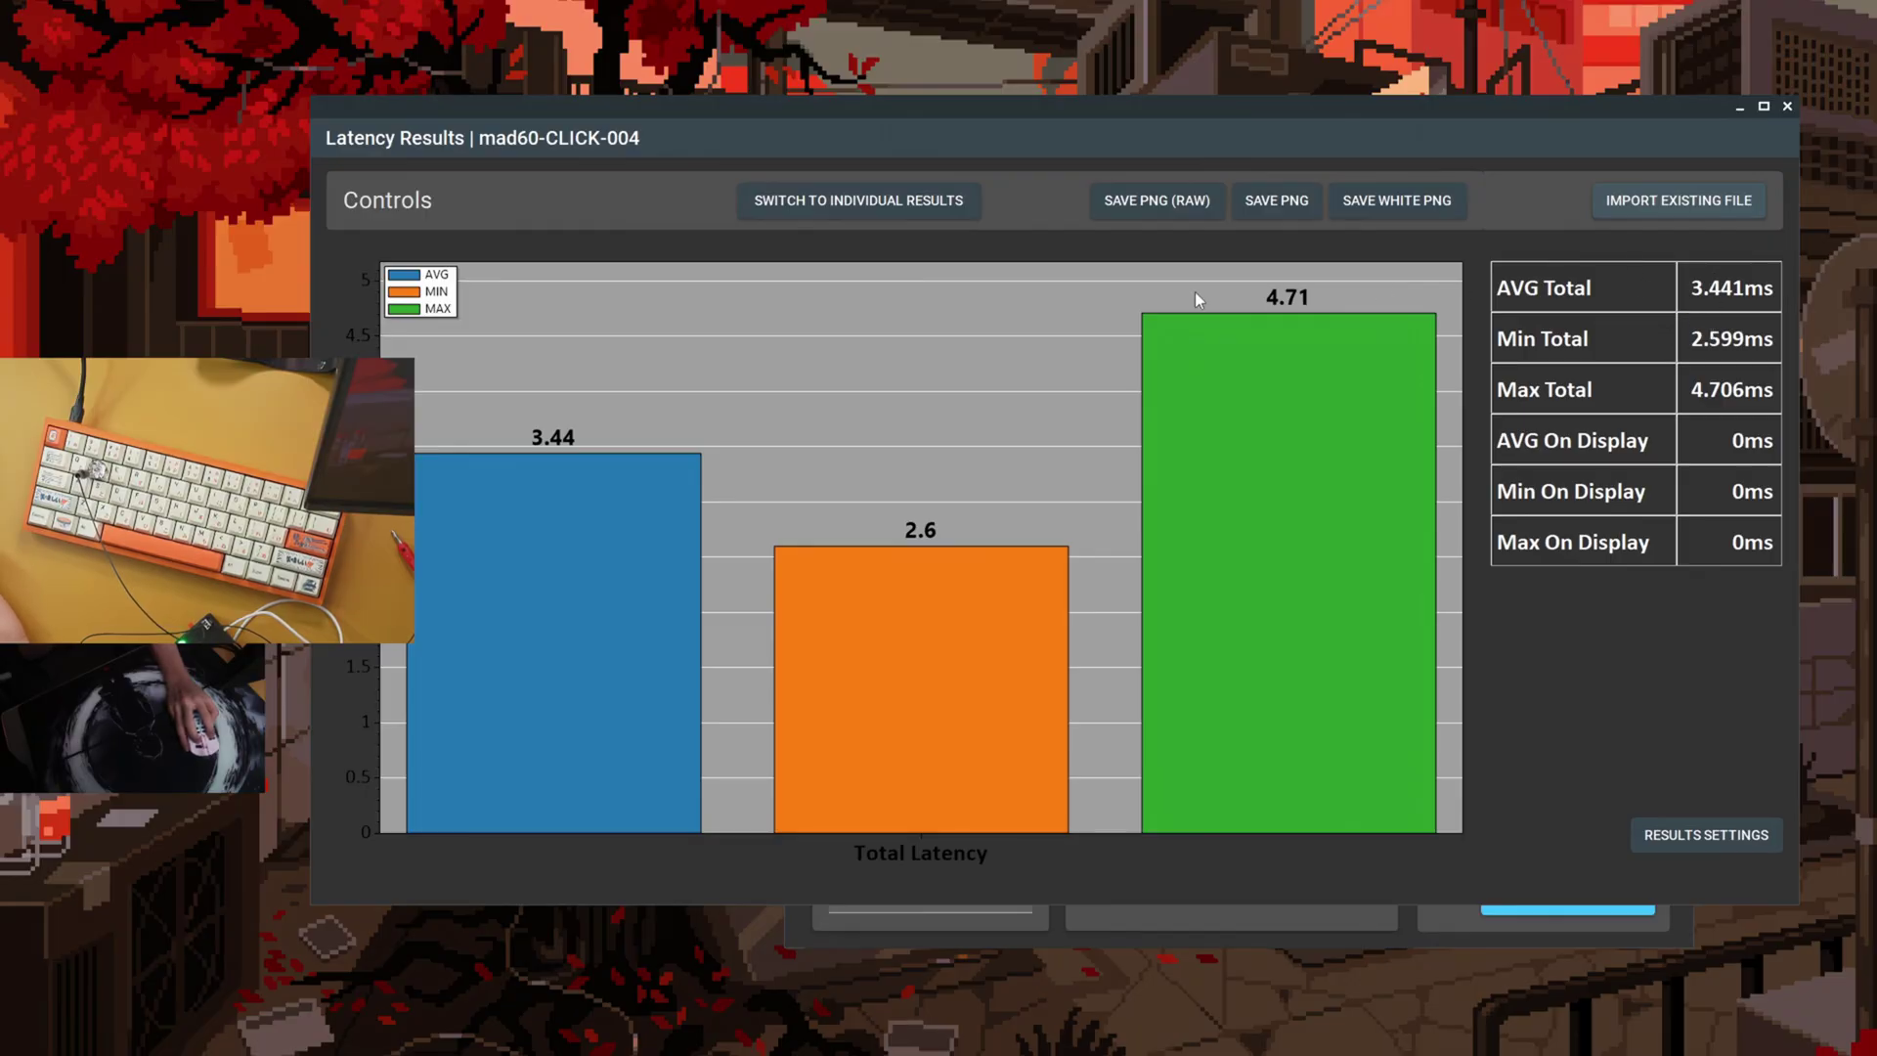
# View mad60 individual results, import an existing results file, and compute 3.441 − 1.153 = 2.288
pyautogui.click(855, 208)
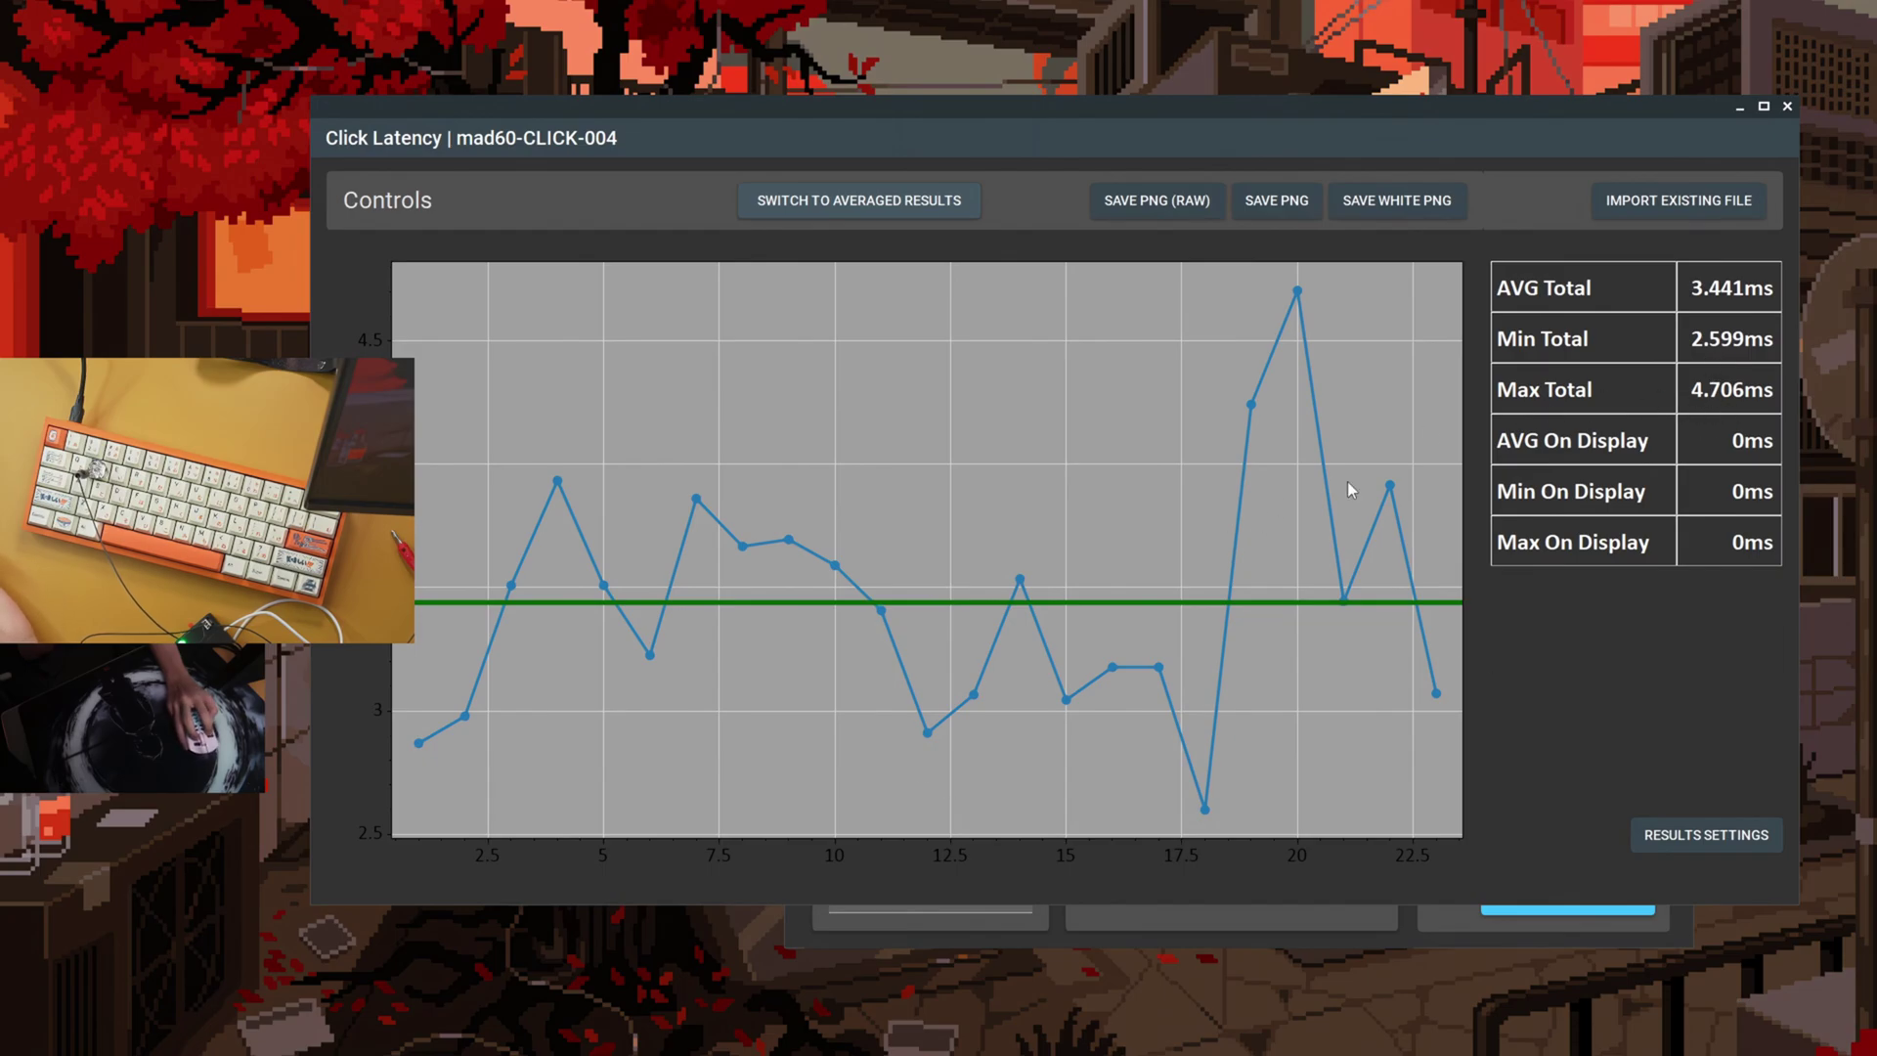
pyautogui.click(1678, 199)
pyautogui.click(1082, 586)
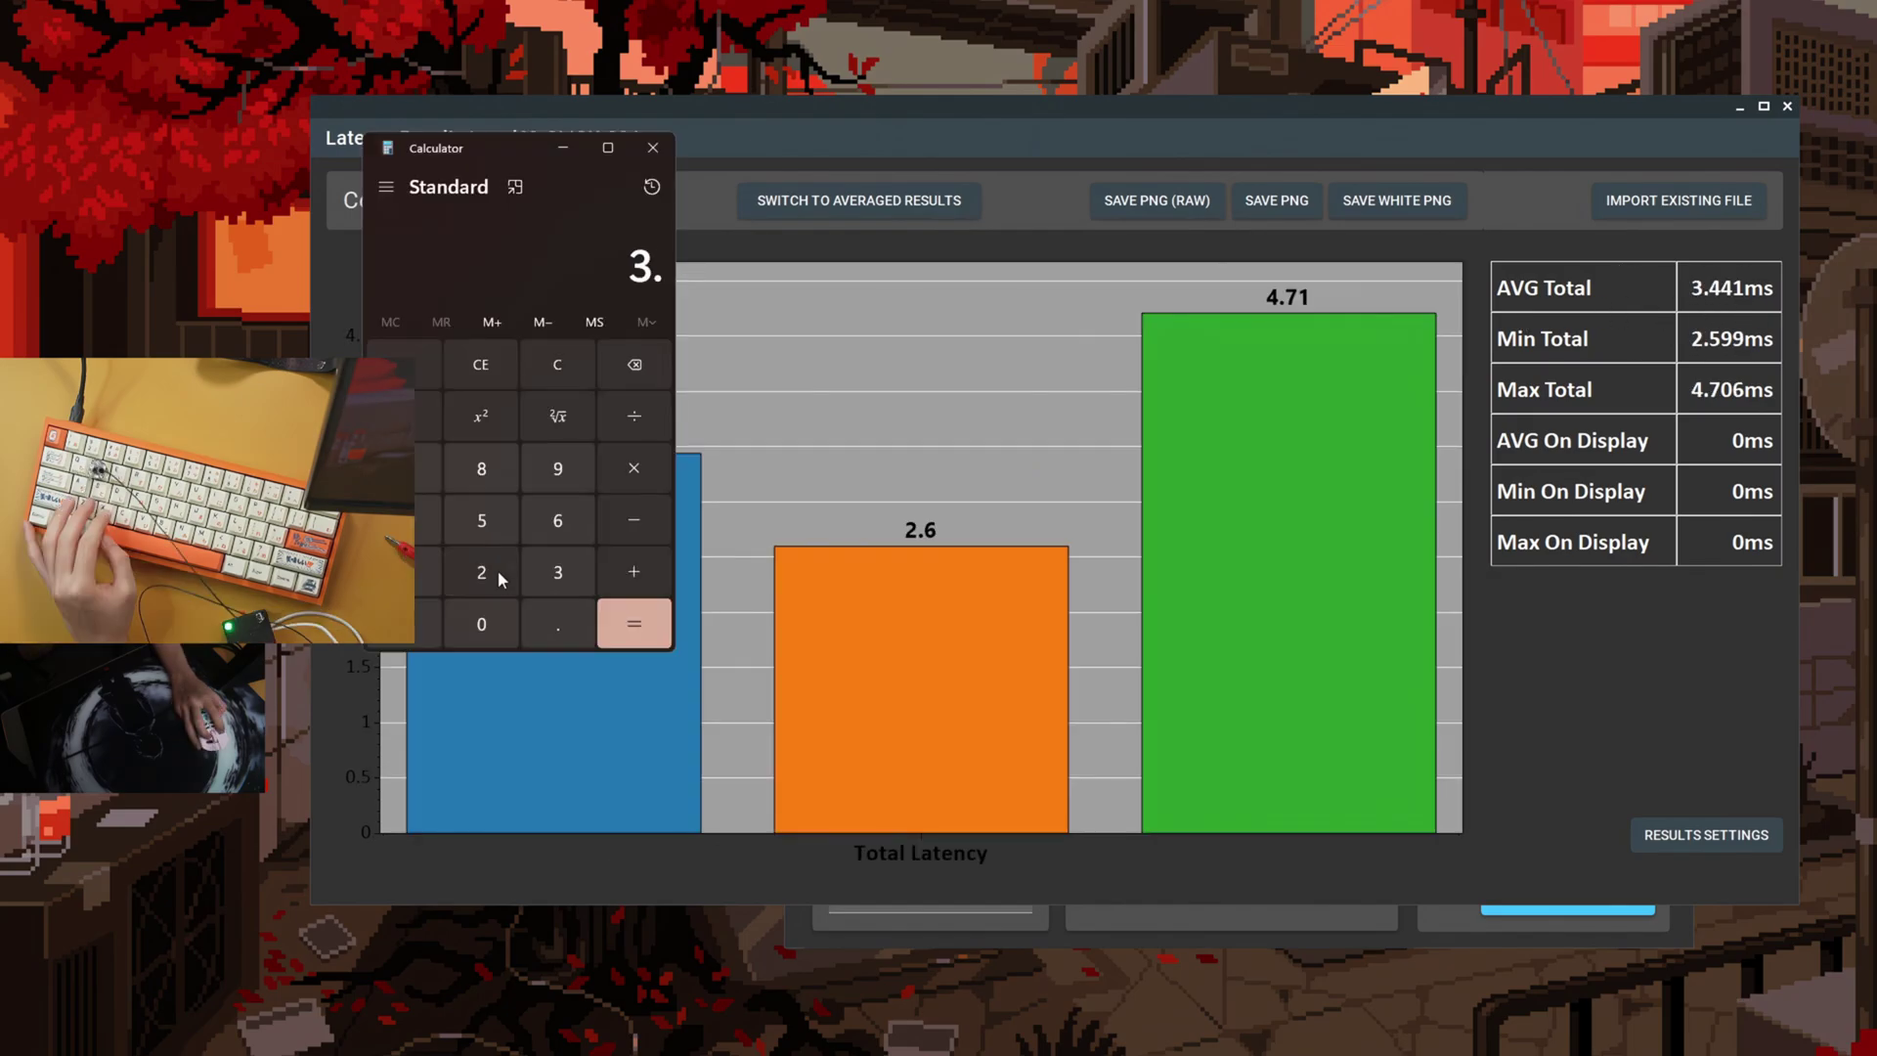
pyautogui.write('4')
pyautogui.write('1 - 1.153')
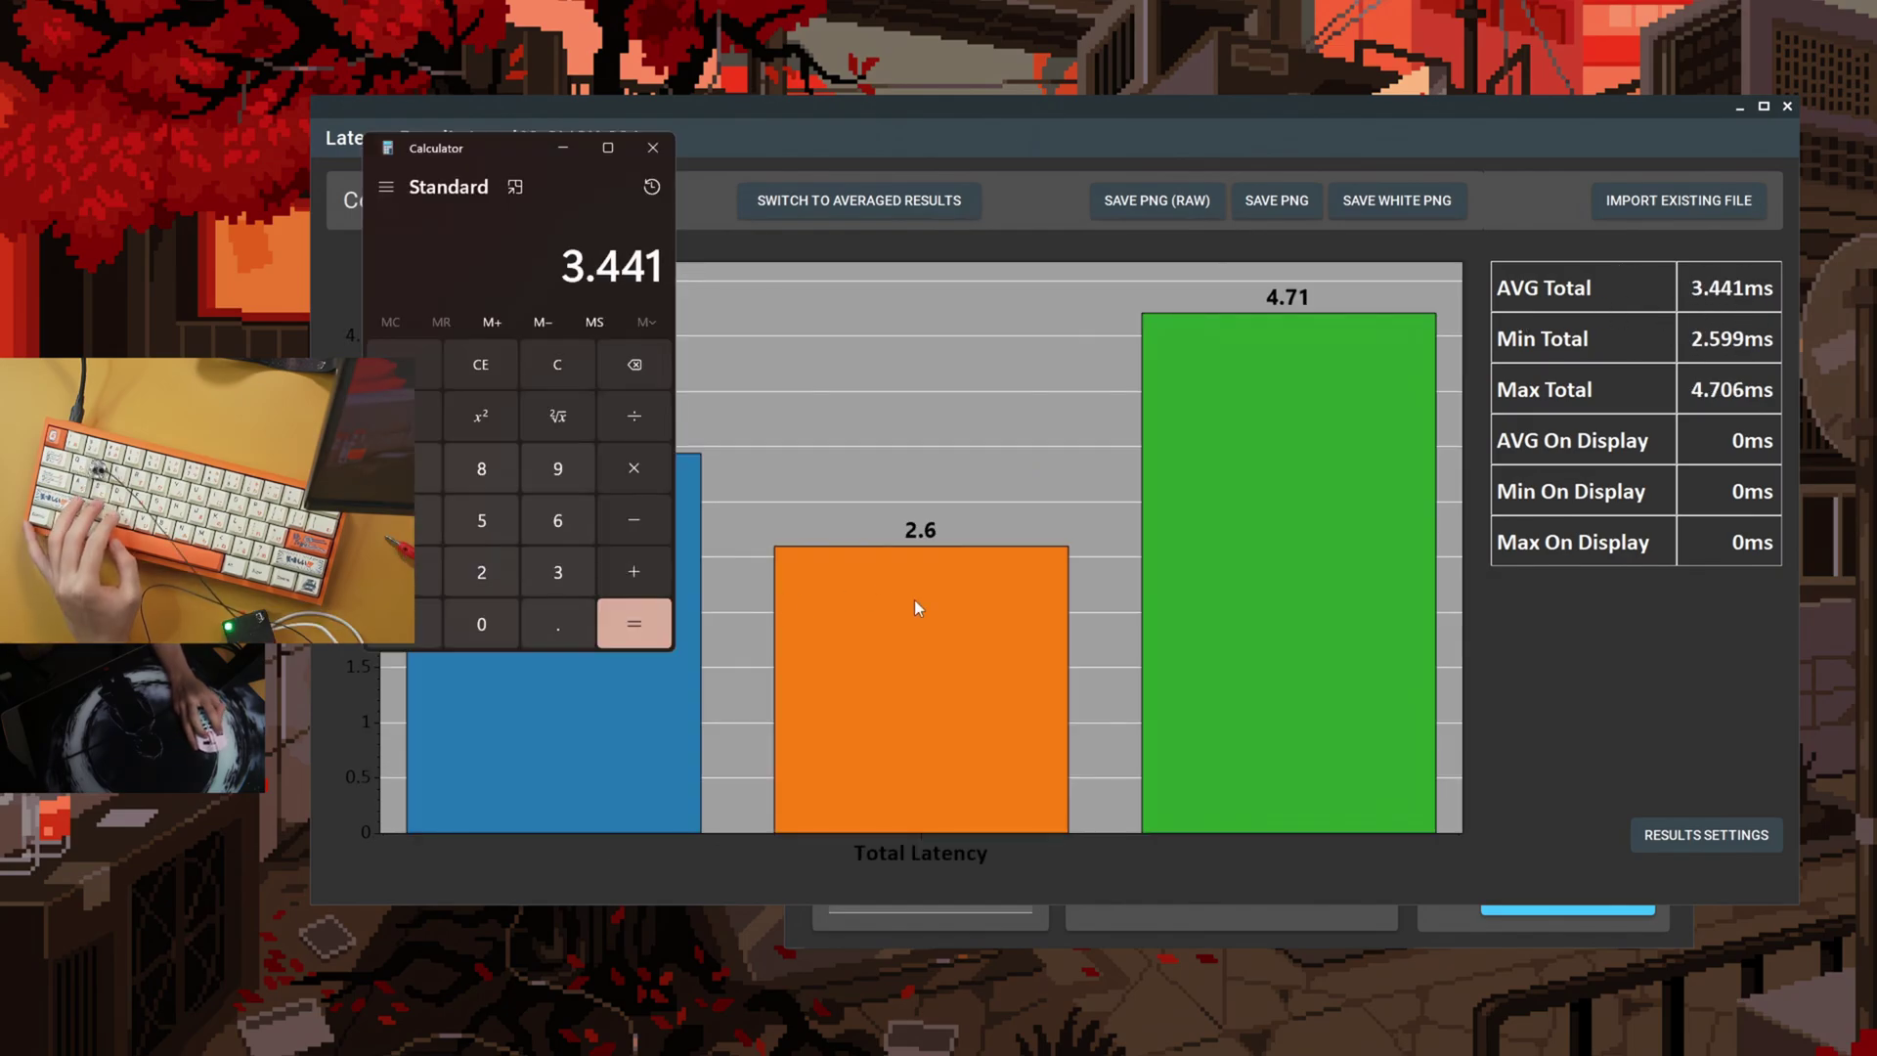
pyautogui.click(634, 624)
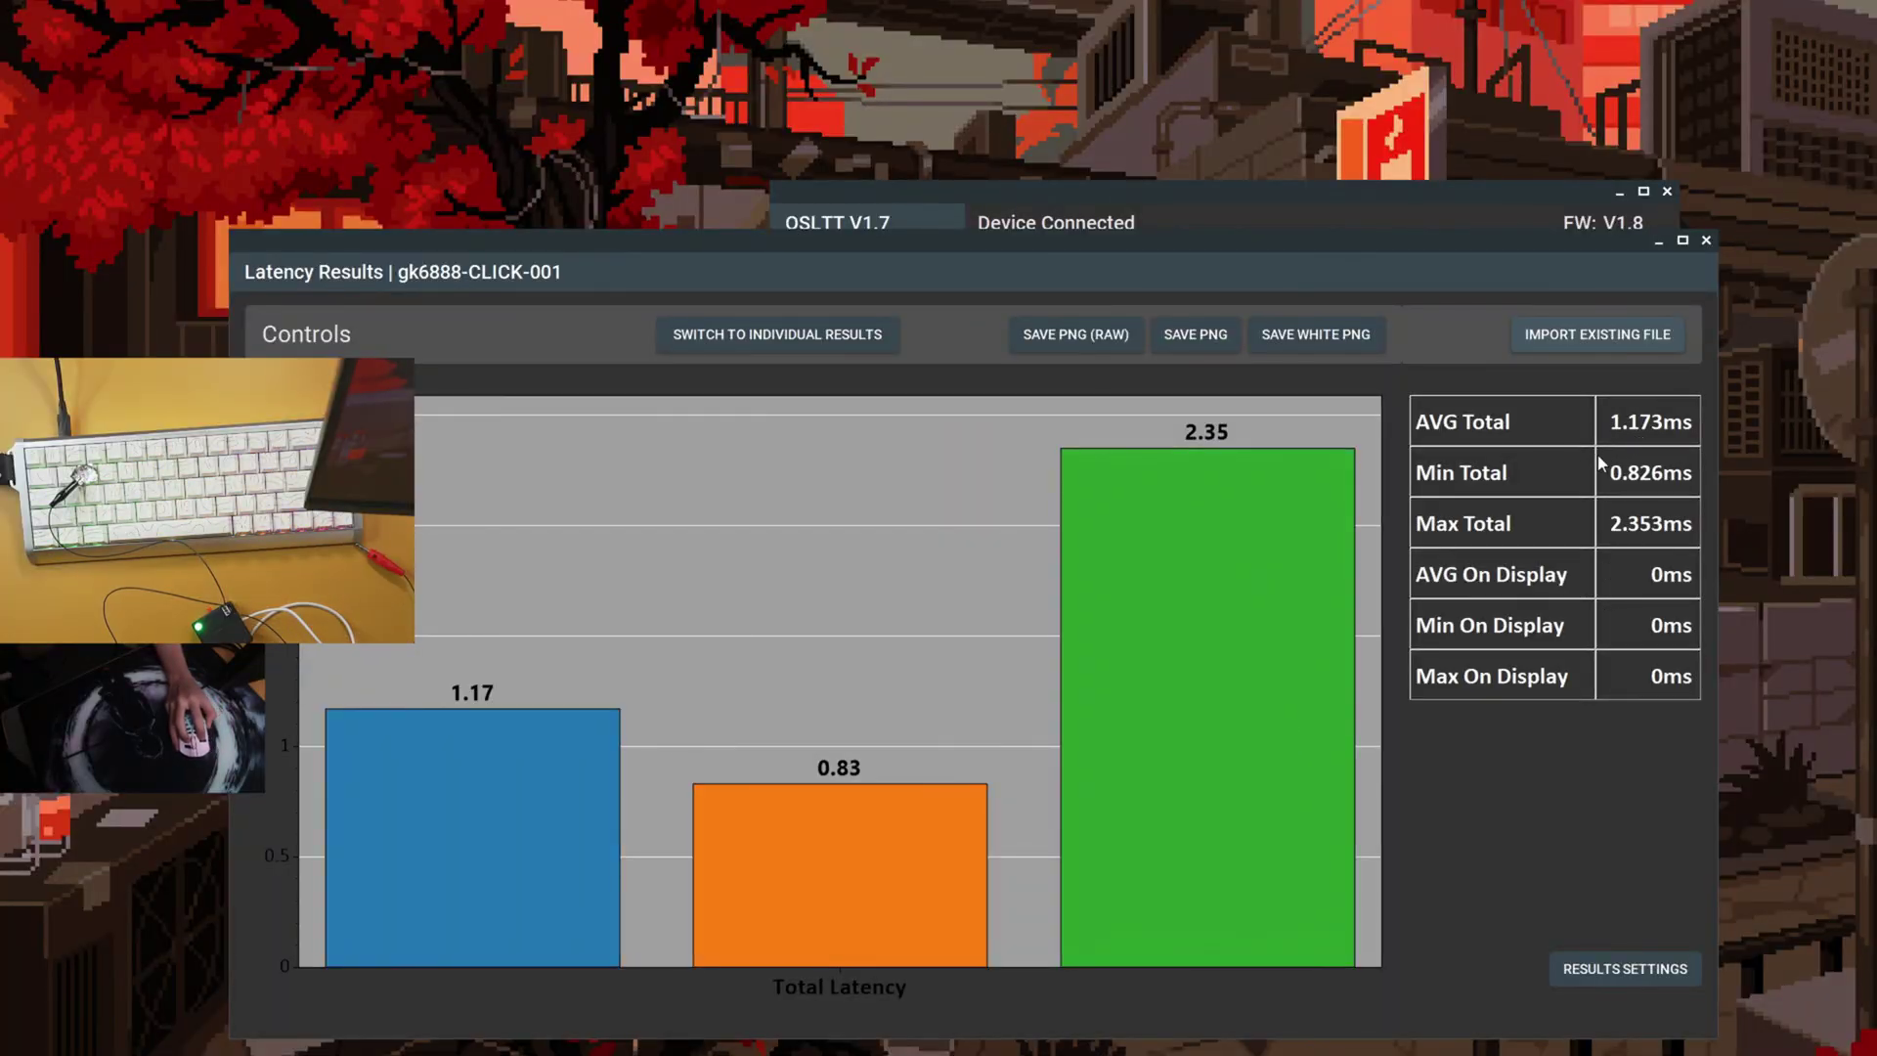
# Switch the gk6888-CLICK-001 results (1.173ms average) to the per-click latency chart
pyautogui.click(760, 335)
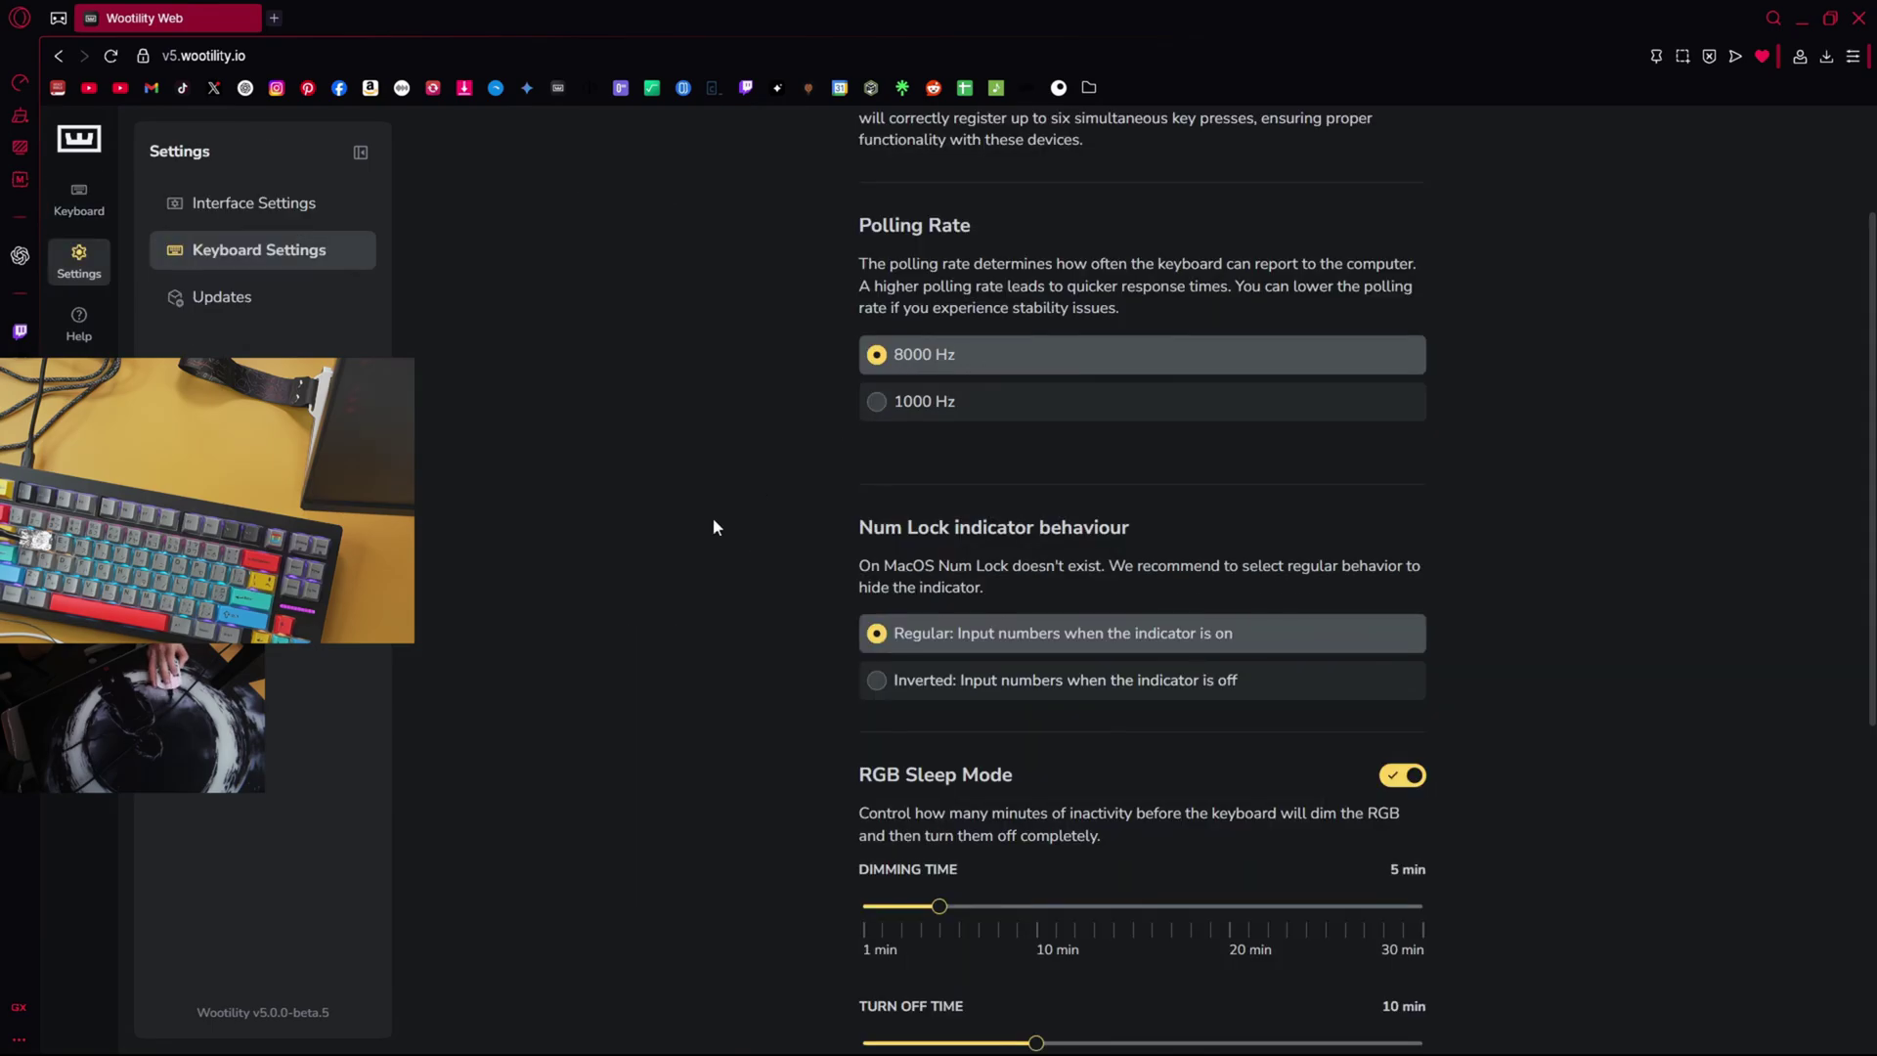
# Scroll the 80HE Keyboard Settings past the 8000 Hz polling rate and start the latency test
pyautogui.scroll(-3, 716, 519)
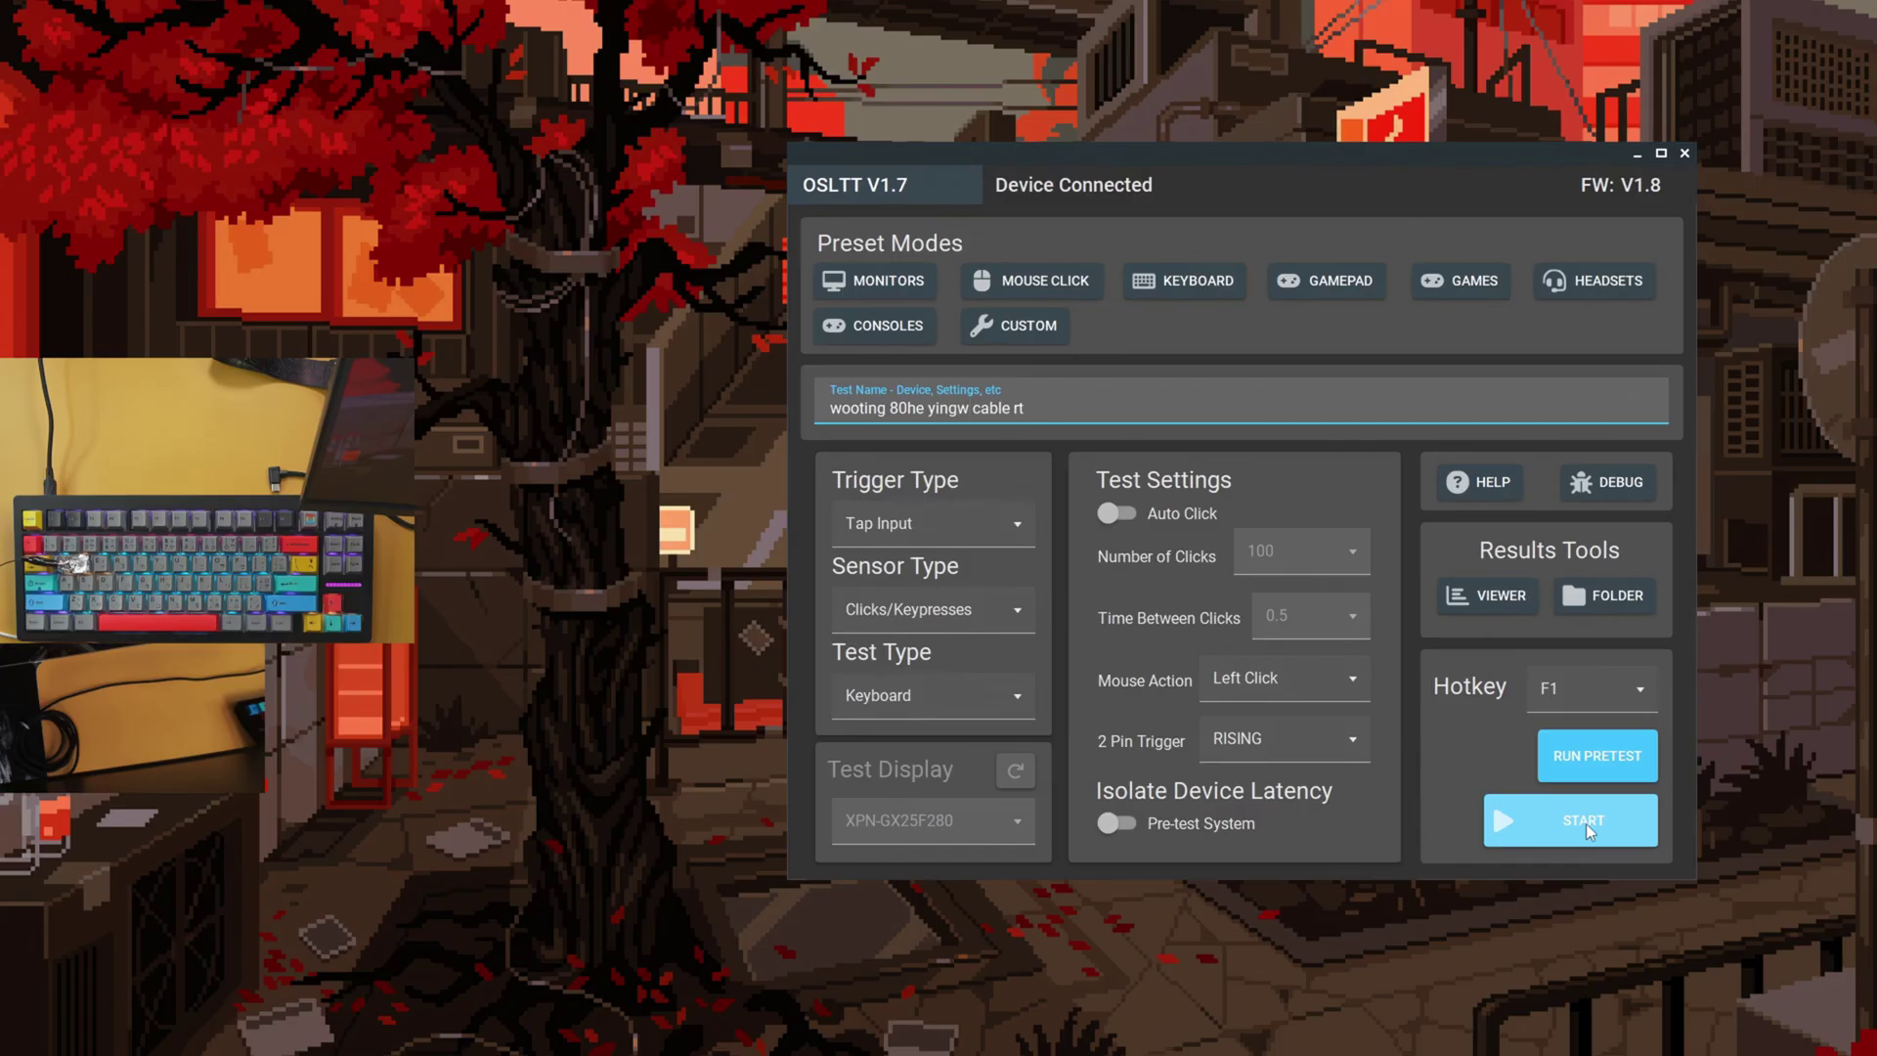
pyautogui.click(1585, 823)
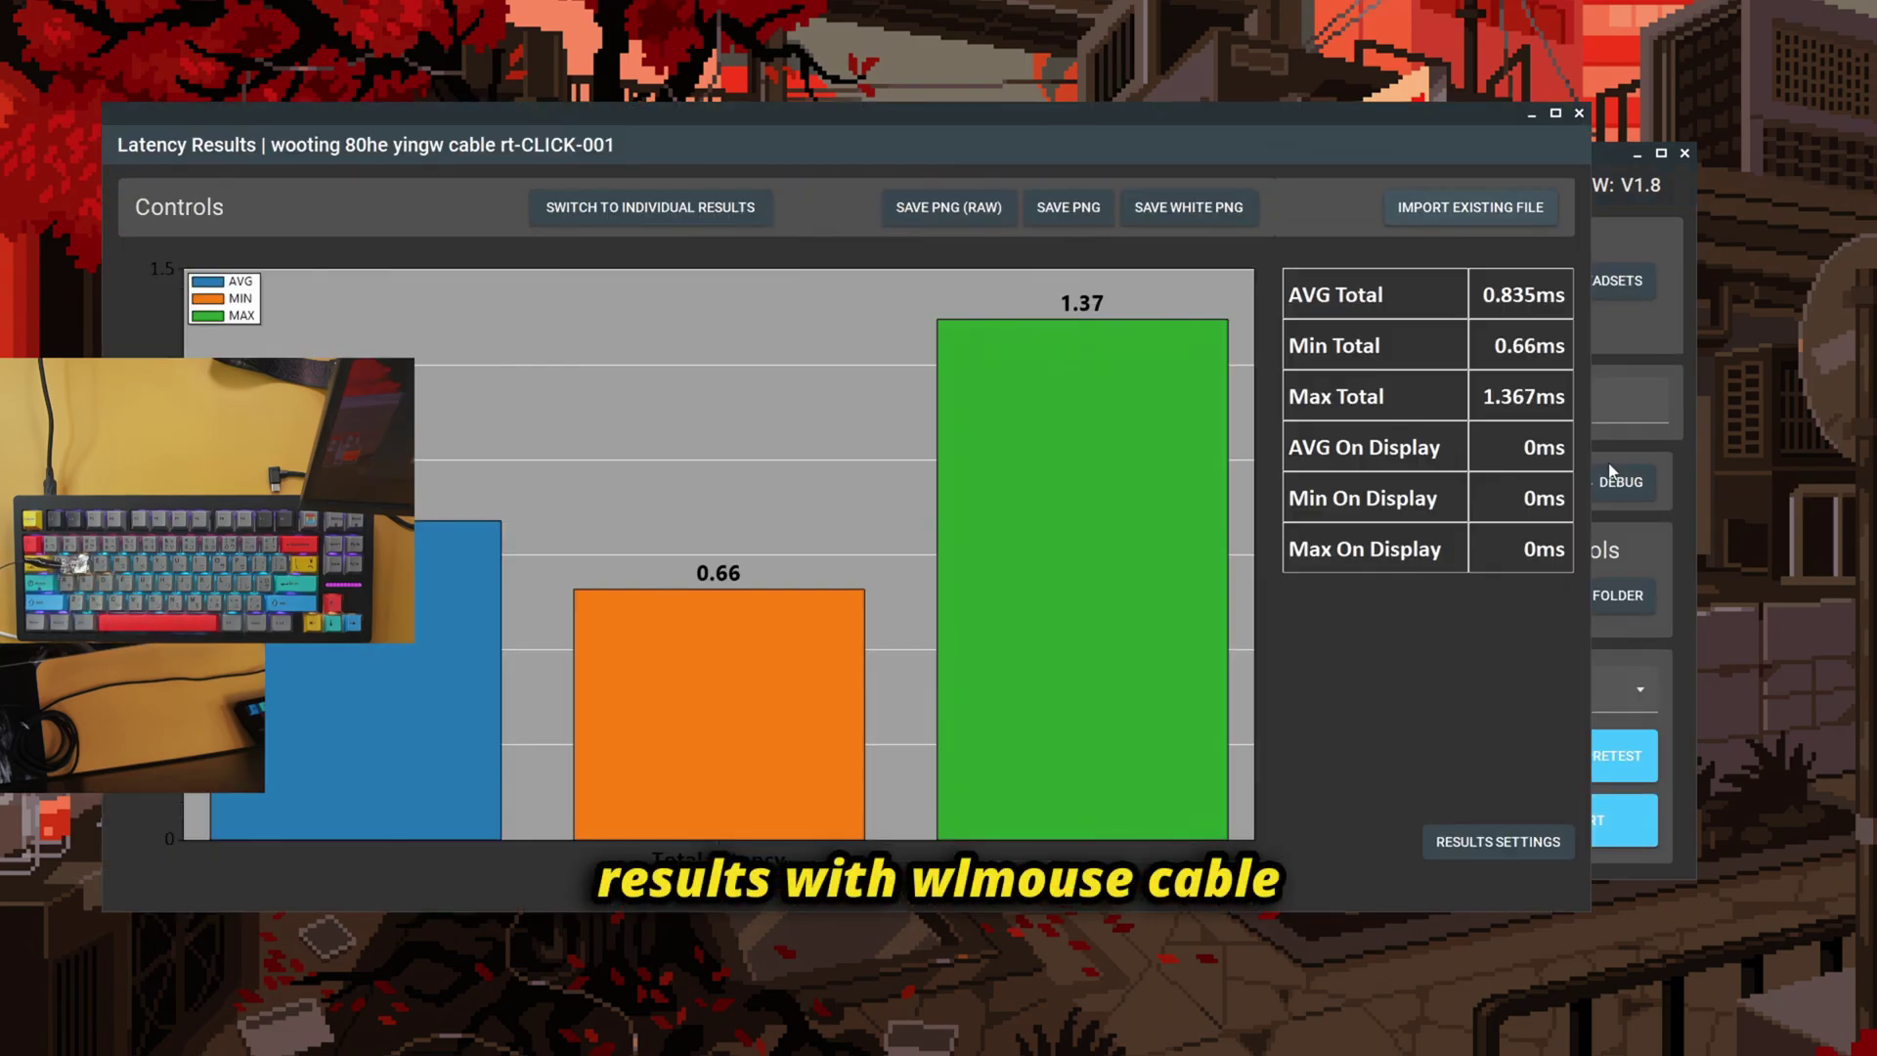
# Move the results window aside and show individual per-click latencies for the cable tests
pyautogui.moveTo(1146, 114); pyautogui.dragTo(1285, 142)
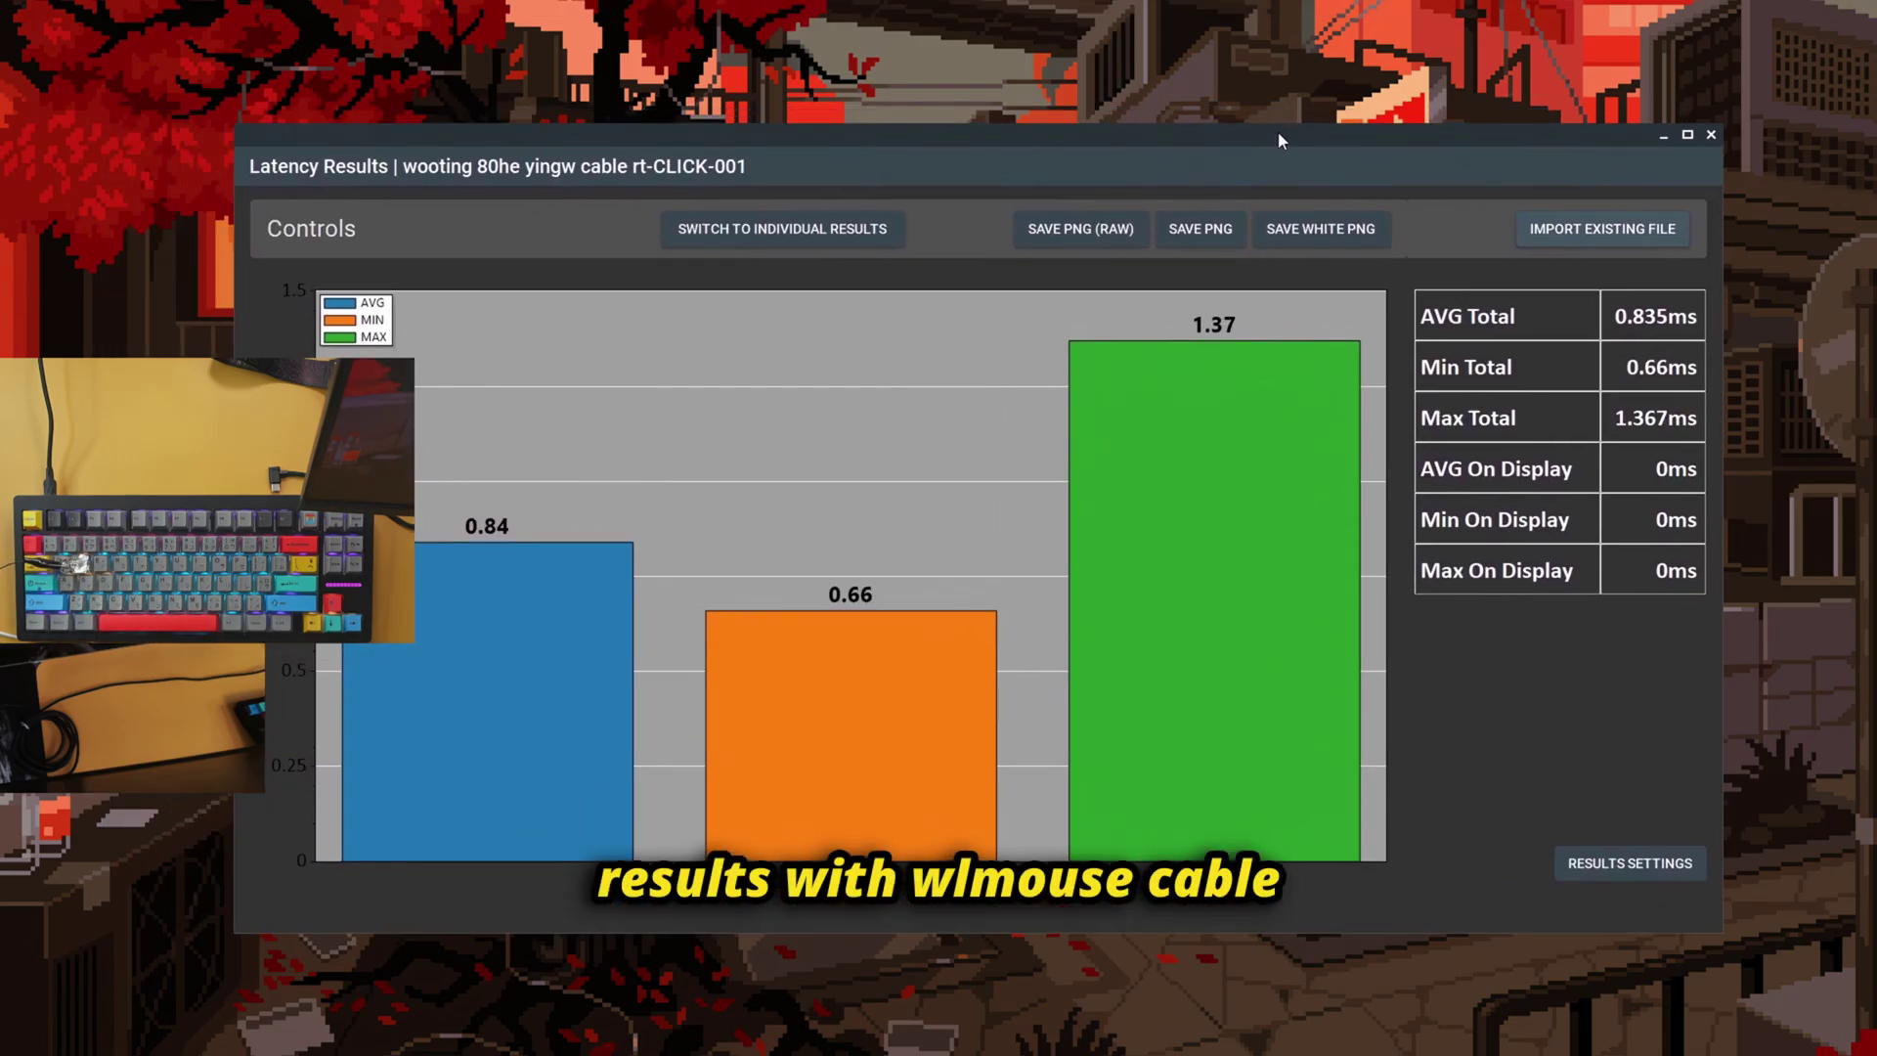
pyautogui.click(811, 235)
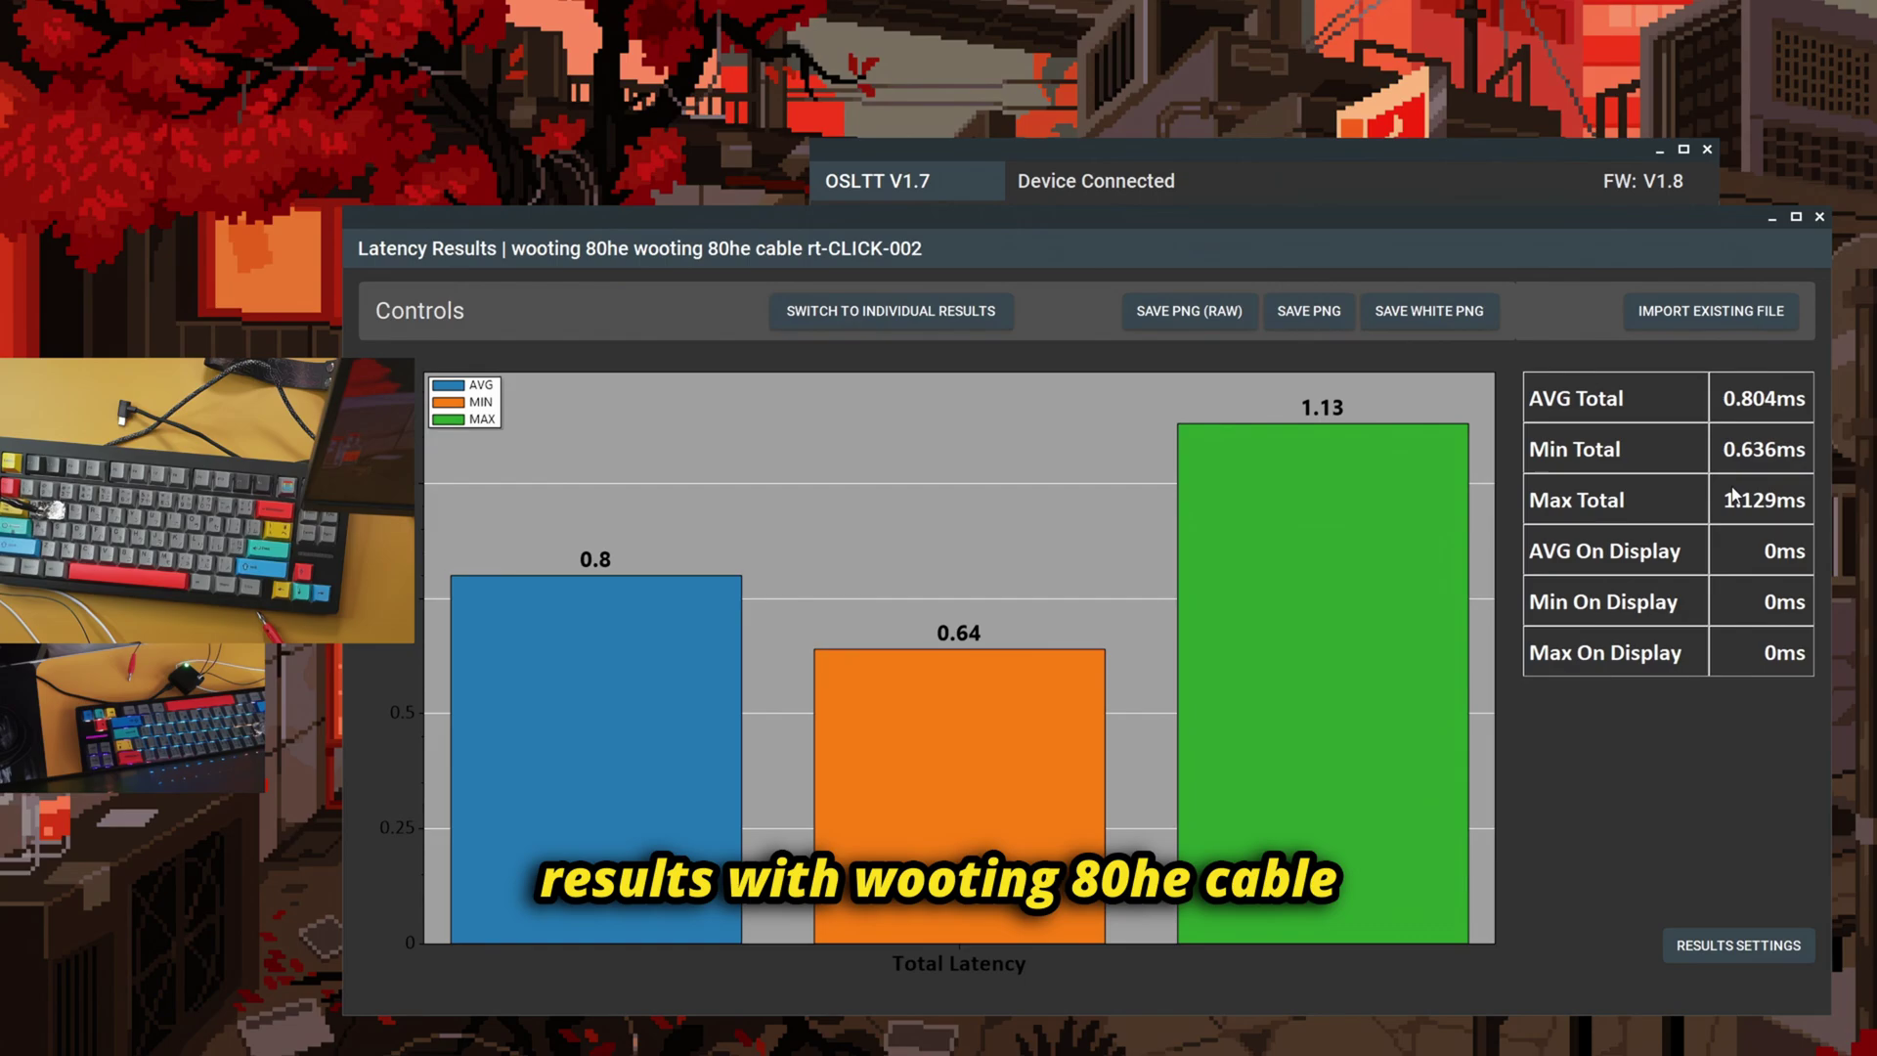
pyautogui.click(884, 313)
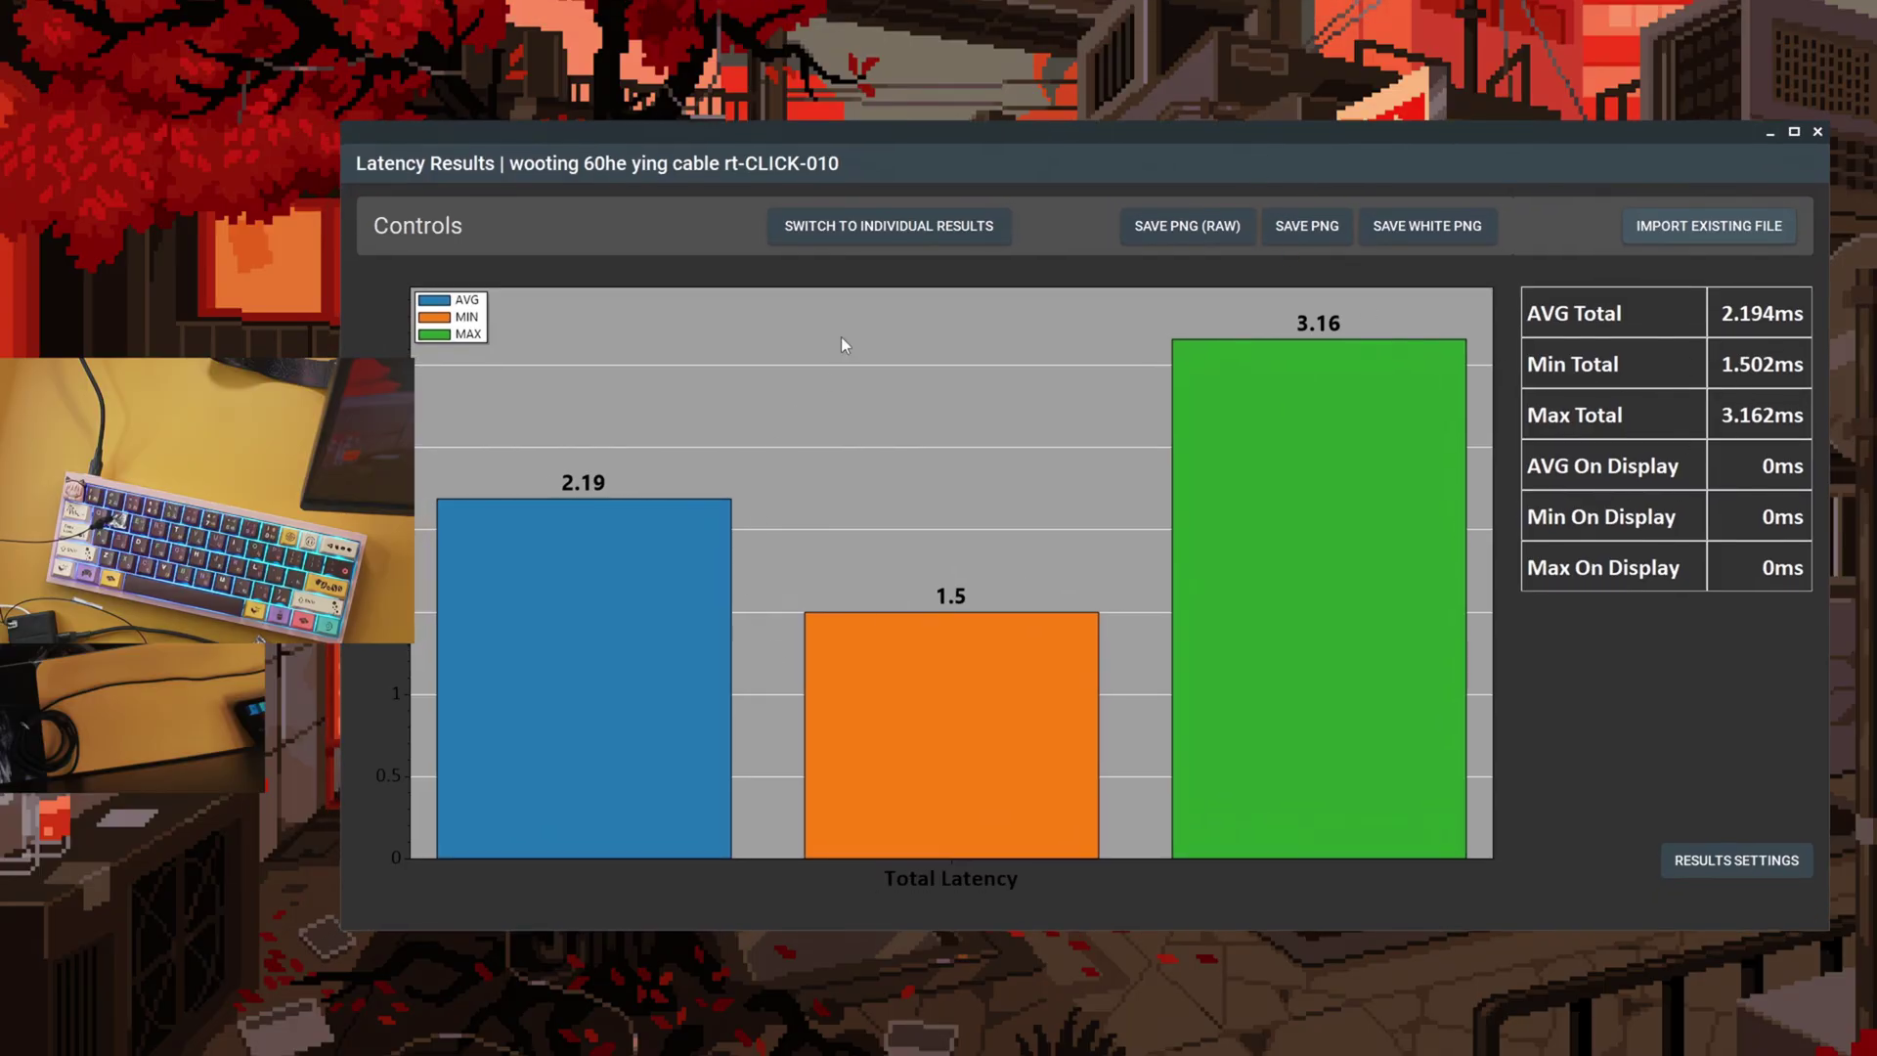
# Show per-click latency line charts for both the Wooting 80HE and 60HE+ results
pyautogui.click(892, 227)
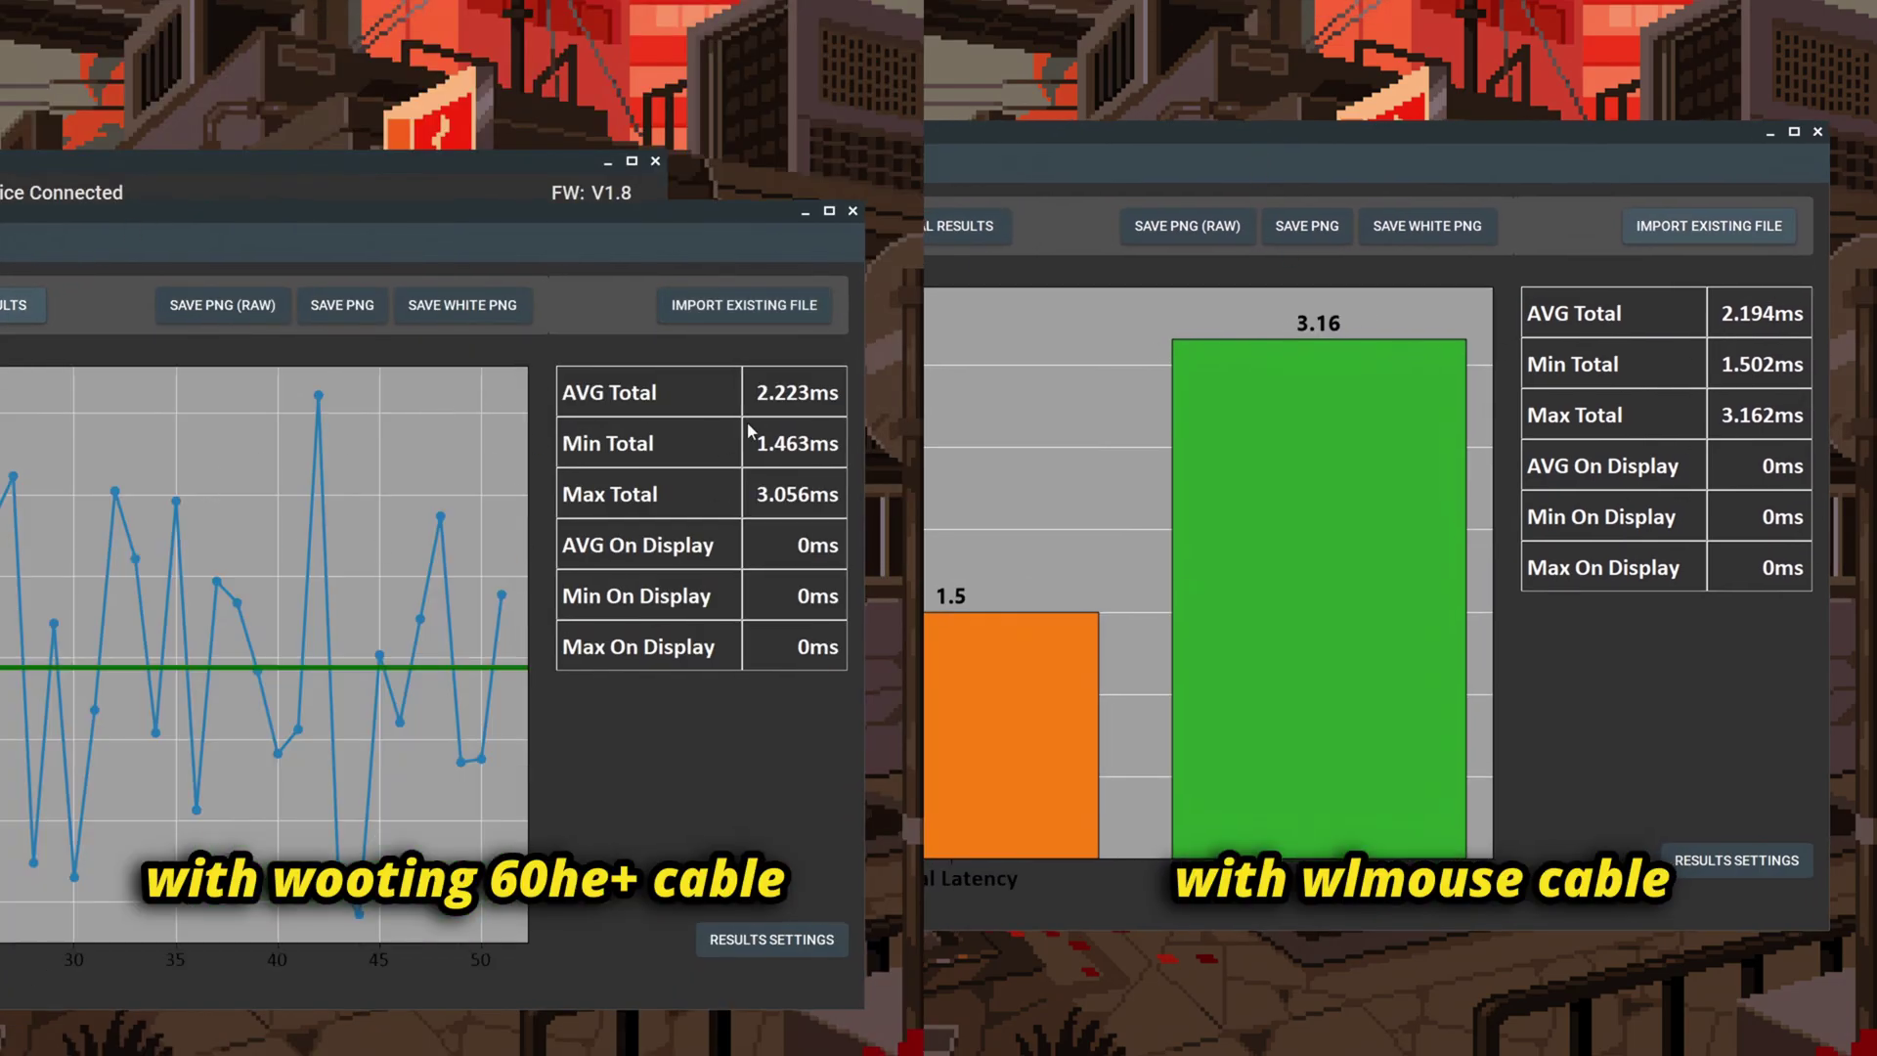
pyautogui.click(997, 233)
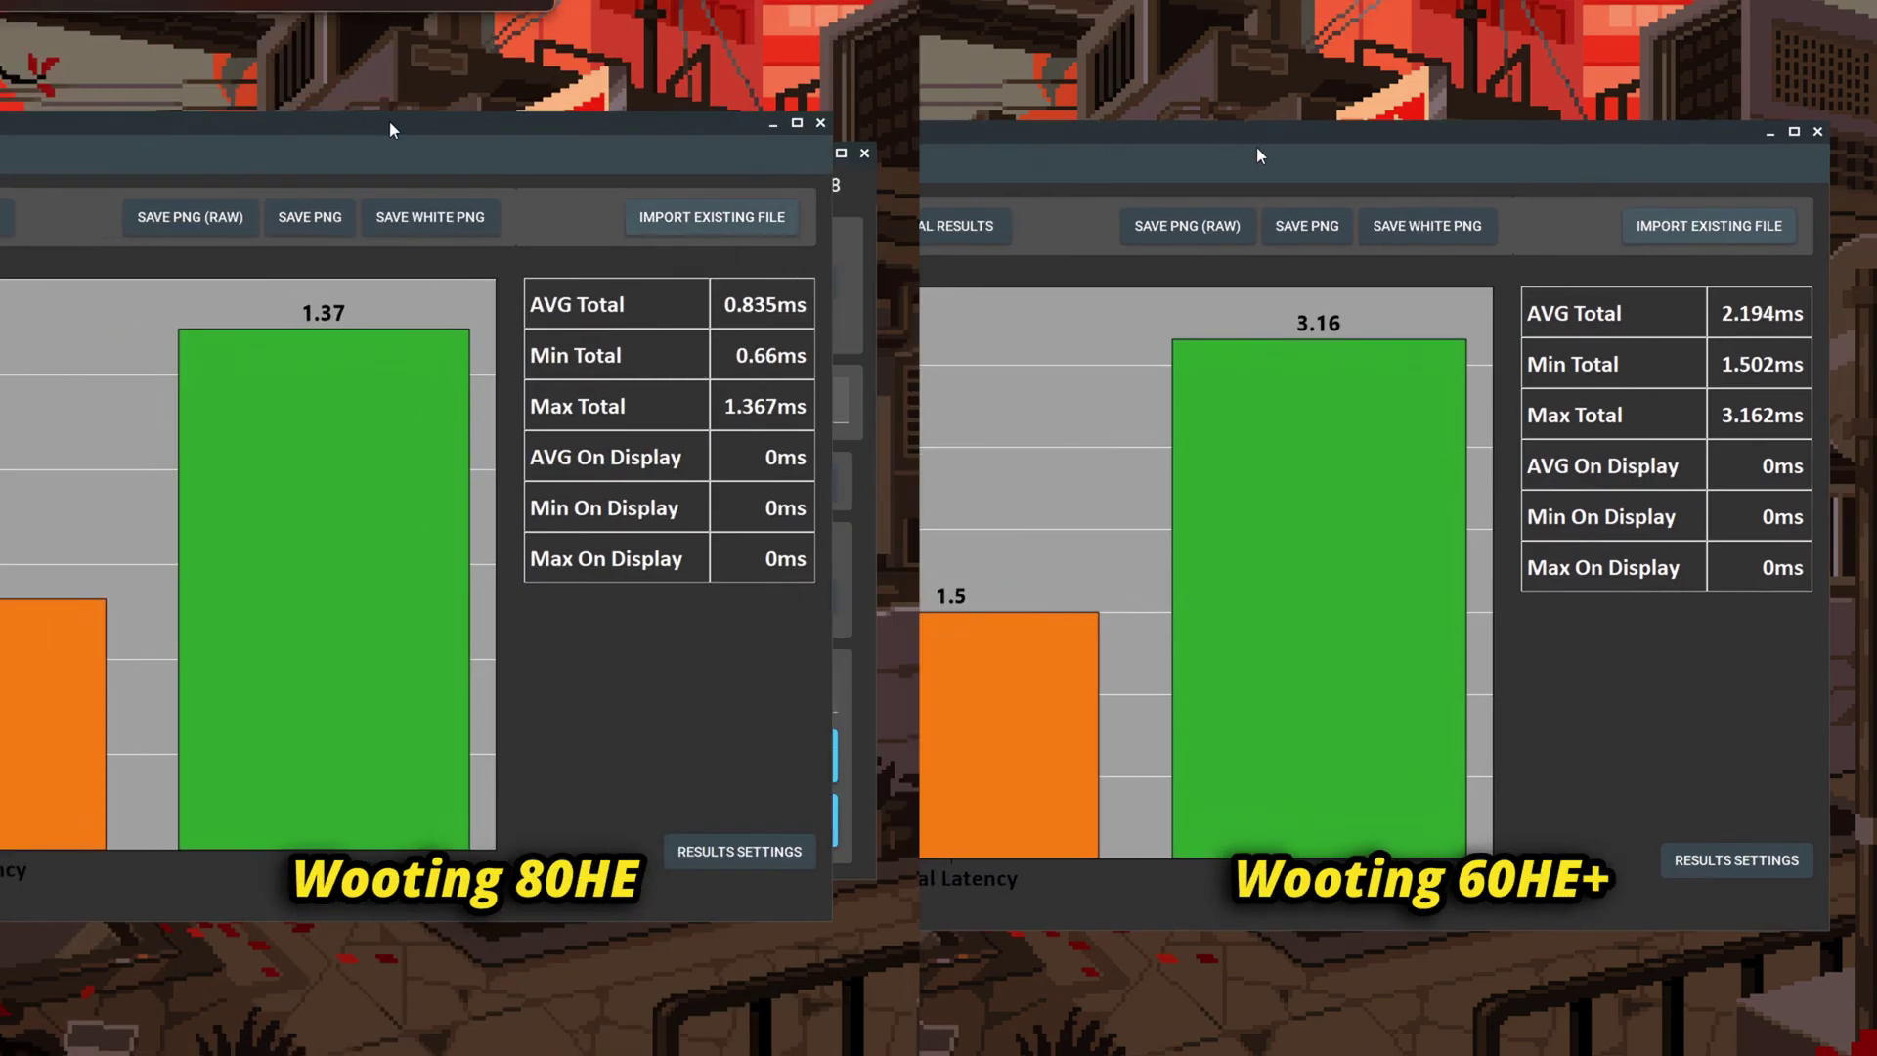
pyautogui.click(965, 226)
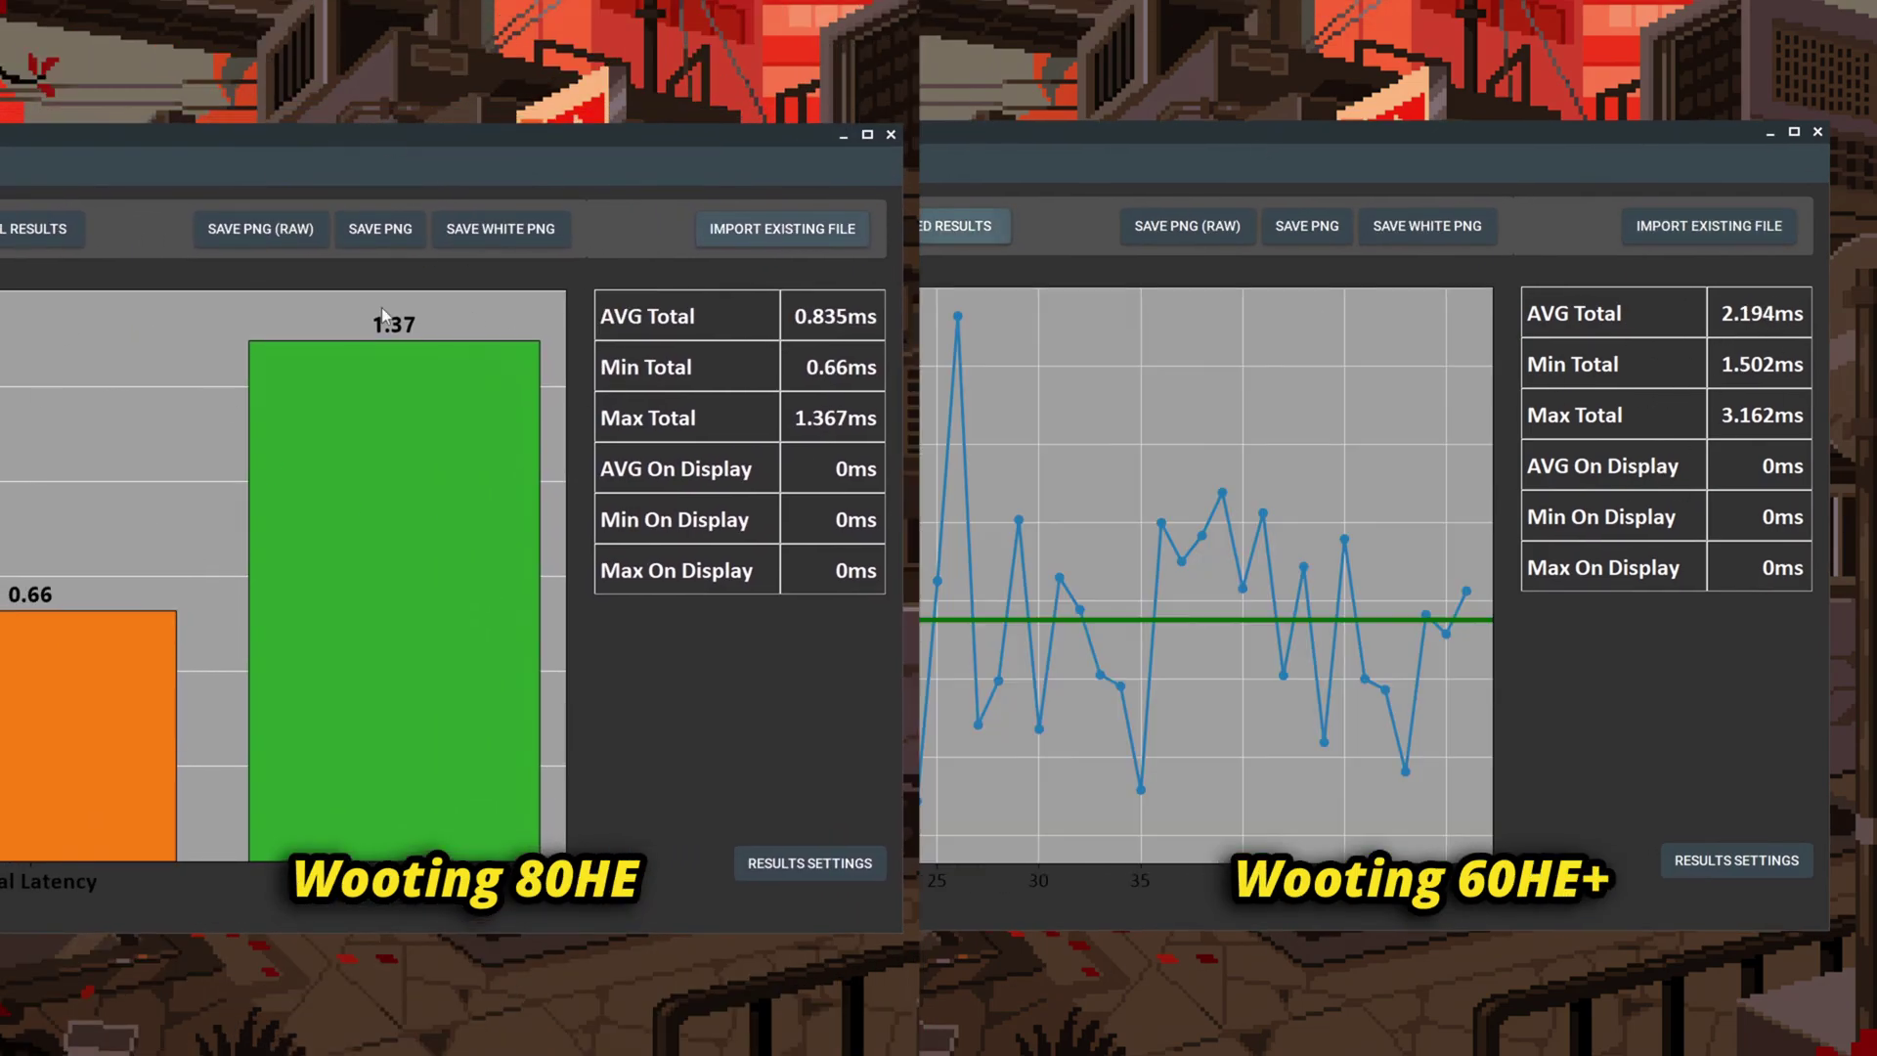
pyautogui.click(39, 229)
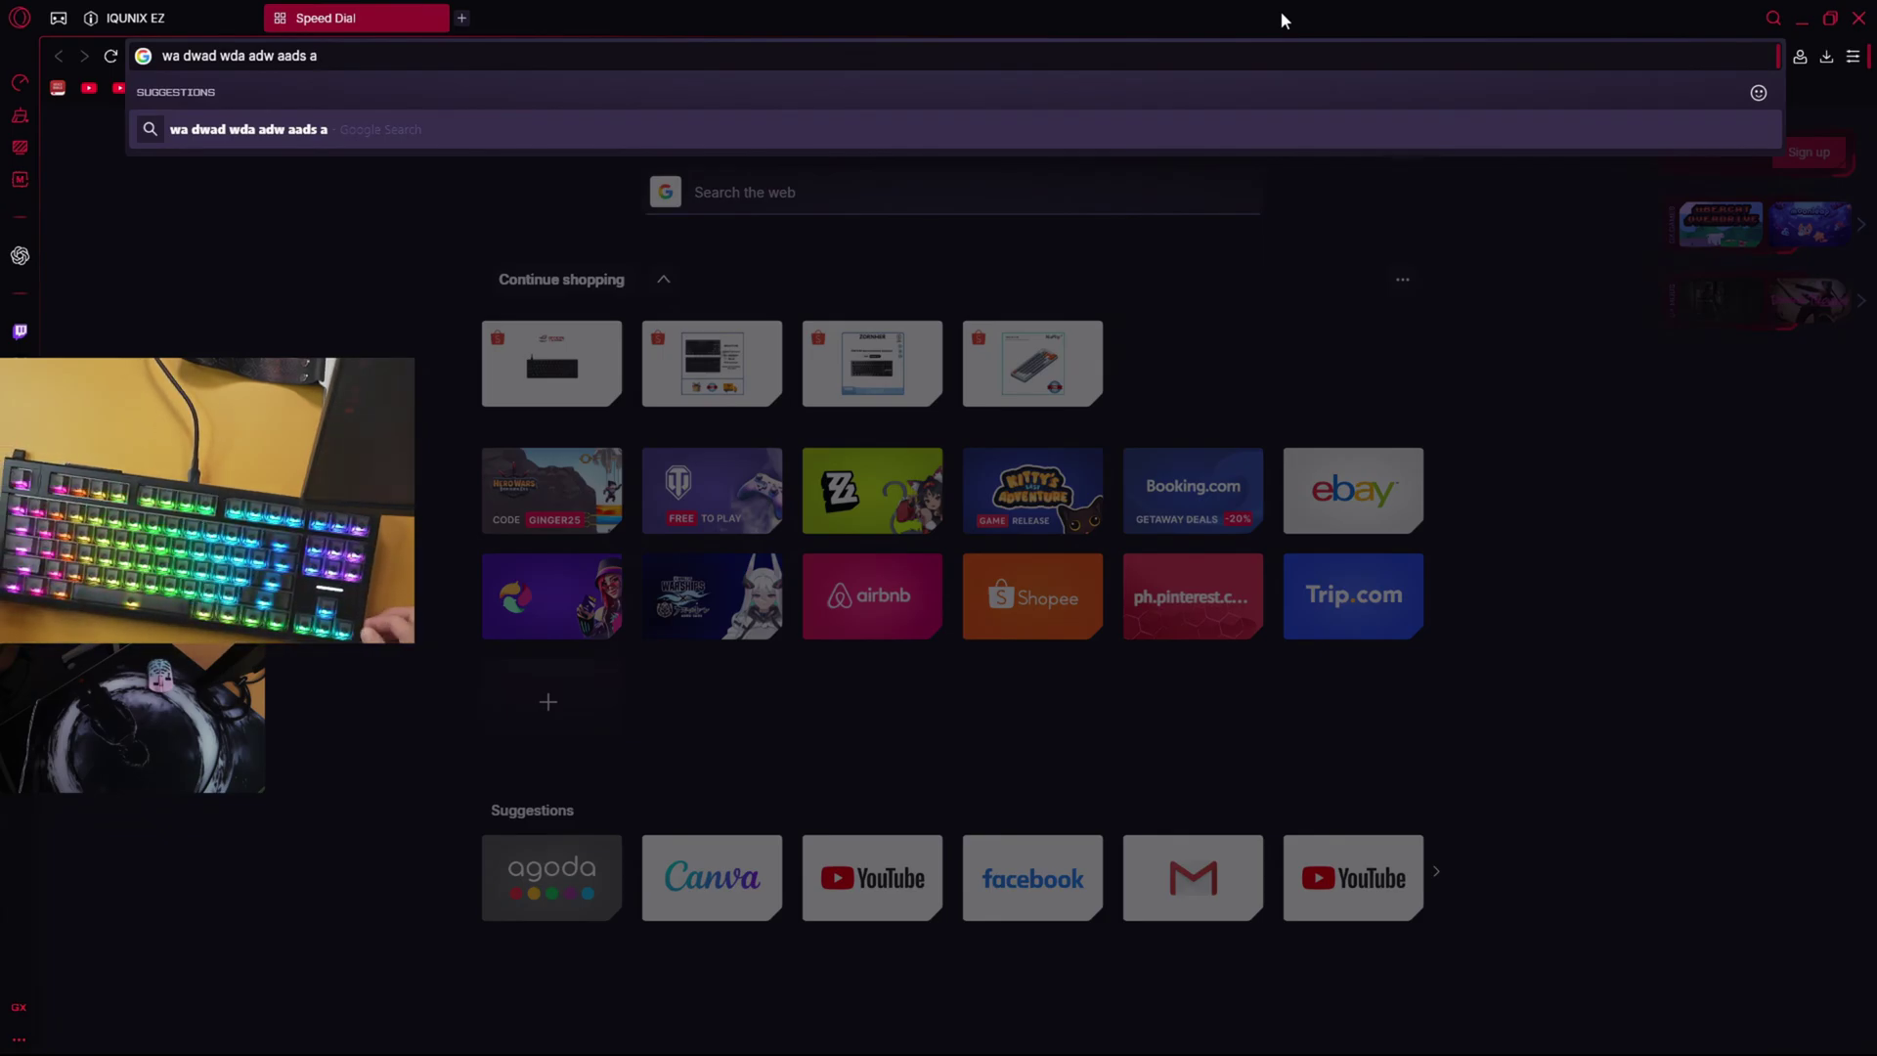
# Set the EZ80 actuation point to 0.10 mm and release to 0.005 mm, then test keys in Opera's address bar
pyautogui.click(85, 16)
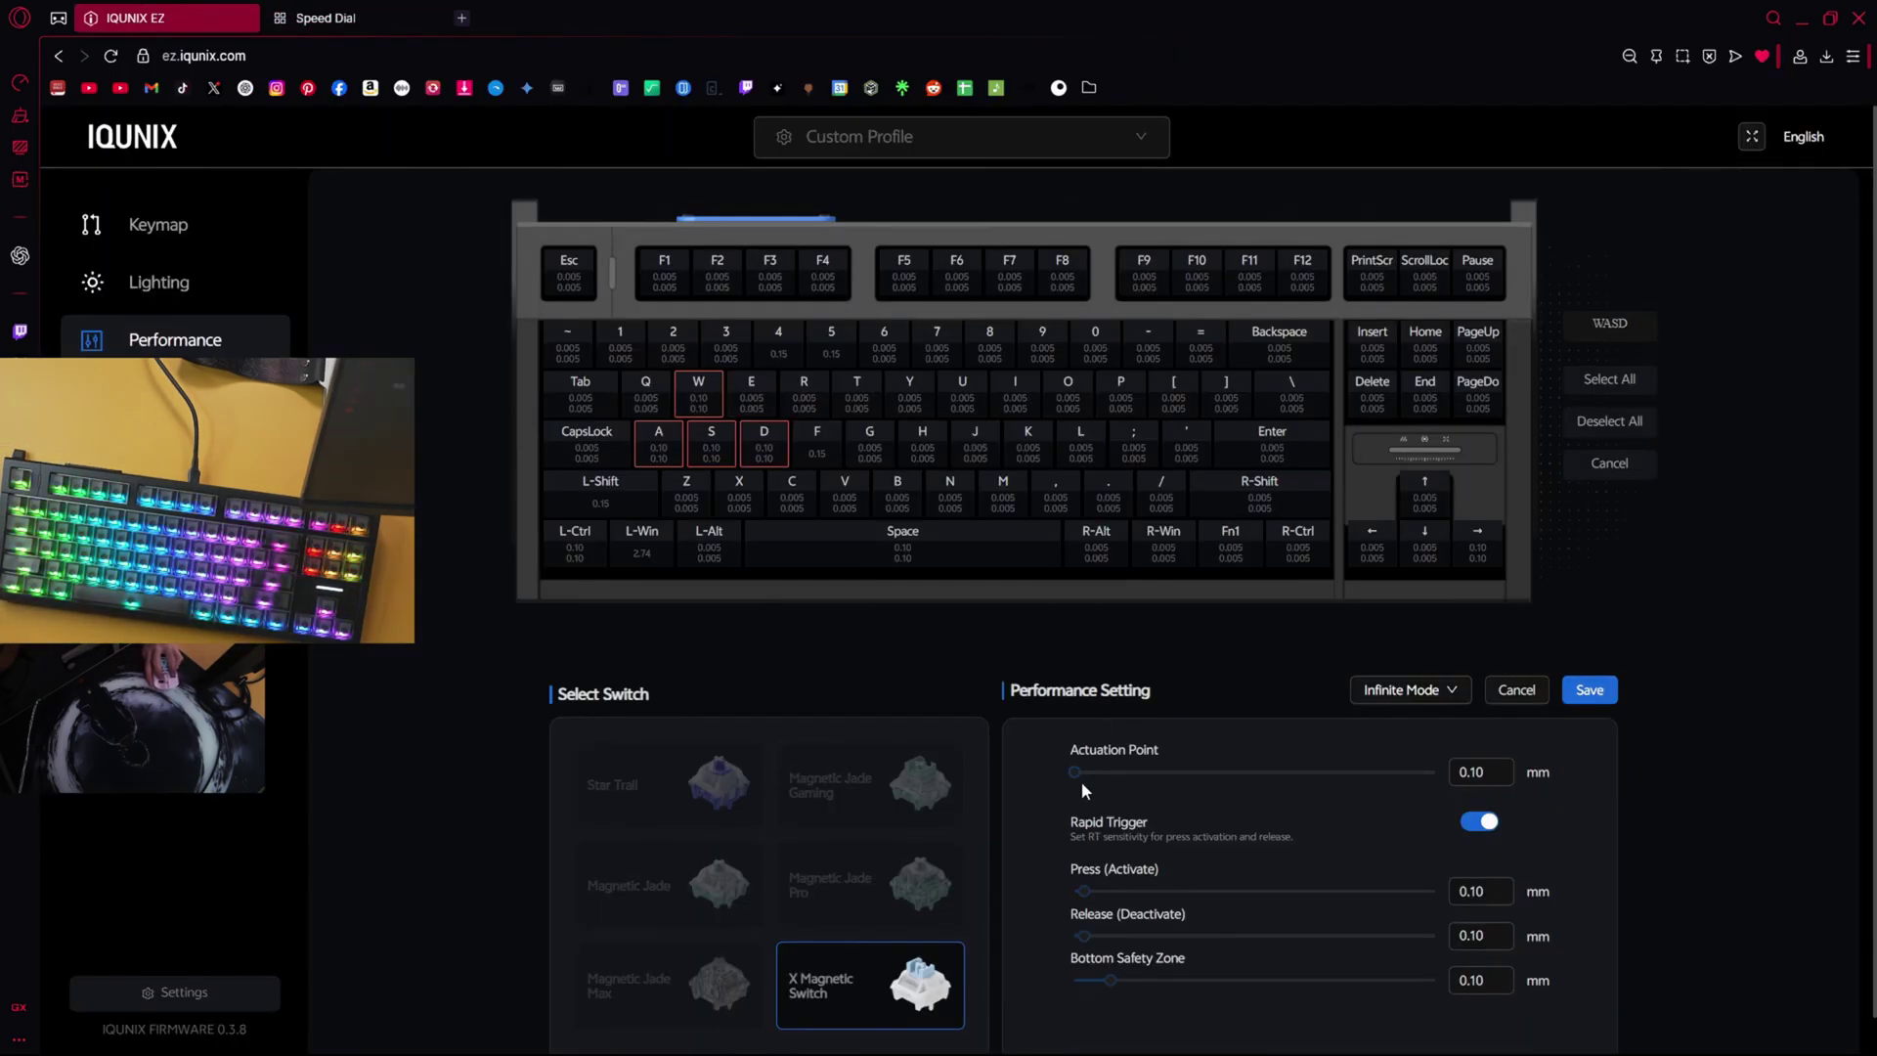
pyautogui.moveTo(1121, 774); pyautogui.dragTo(1073, 775)
pyautogui.moveTo(1083, 935); pyautogui.dragTo(1073, 981)
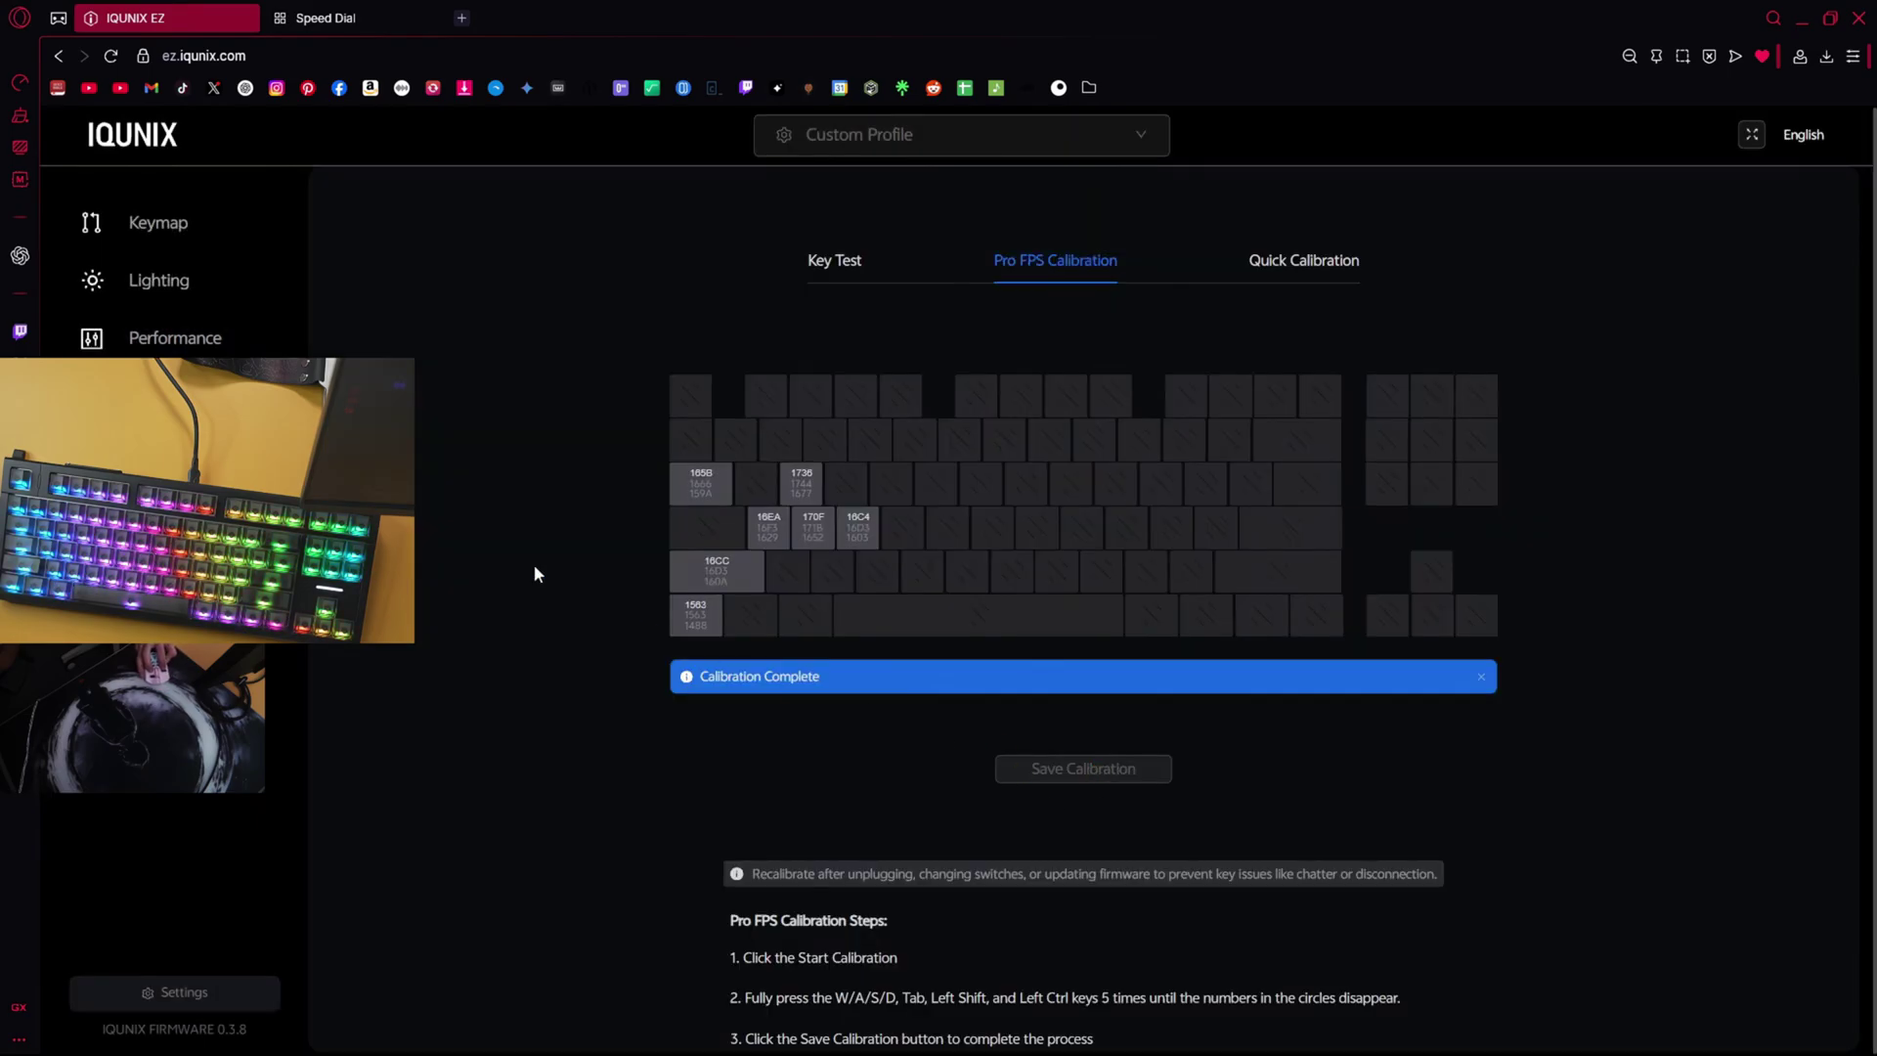
pyautogui.hotkey('ctrl', 'l')
pyautogui.write('awwww wadwda dwad aad sd sdad dd')
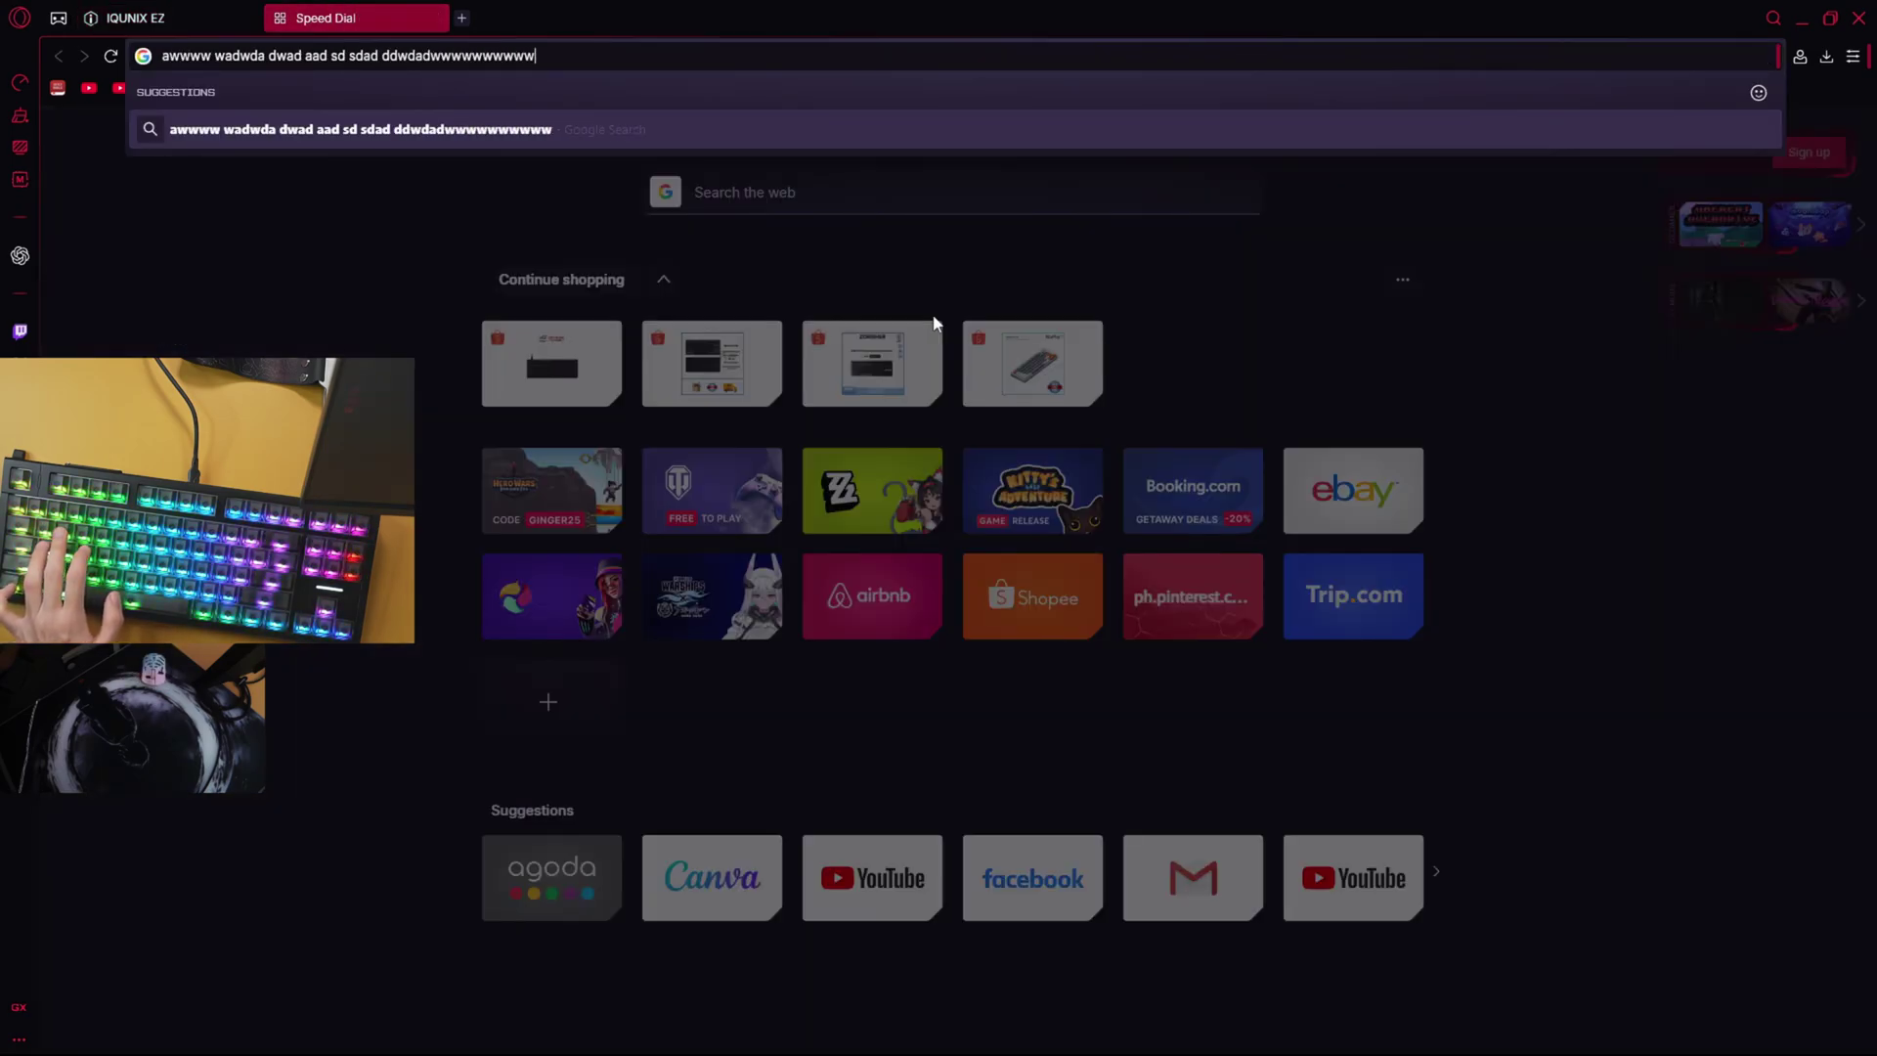
pyautogui.write('wdadwwwwwwwwwwwdwddwwwwwwwwwwwwwwwwwwwwdwwwwwwwwwwwwwwwwwwwwwwwwwwwwwwwwwwwwwwwwwwwwww')
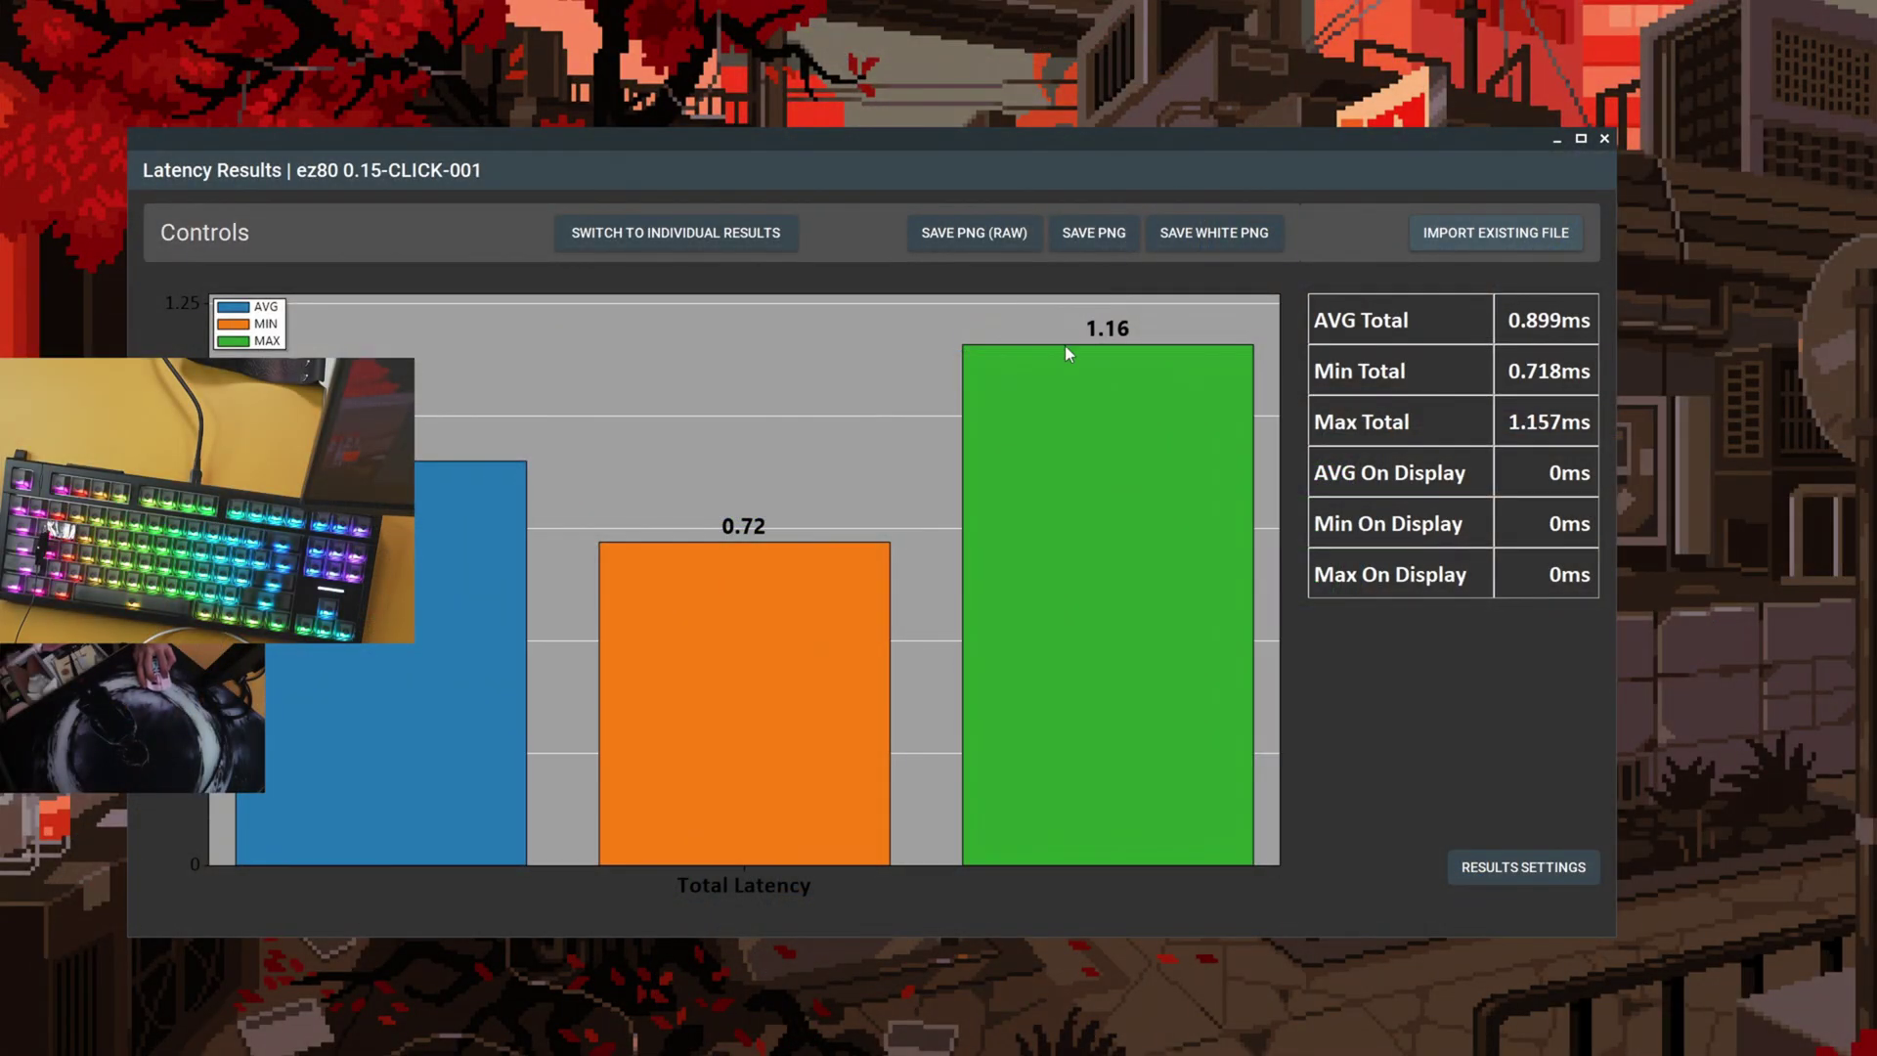
# Show the EZ80's per-click latencies (0.899 ms average) and move its results window aside
pyautogui.click(739, 221)
pyautogui.moveTo(1129, 139); pyautogui.dragTo(1278, 126)
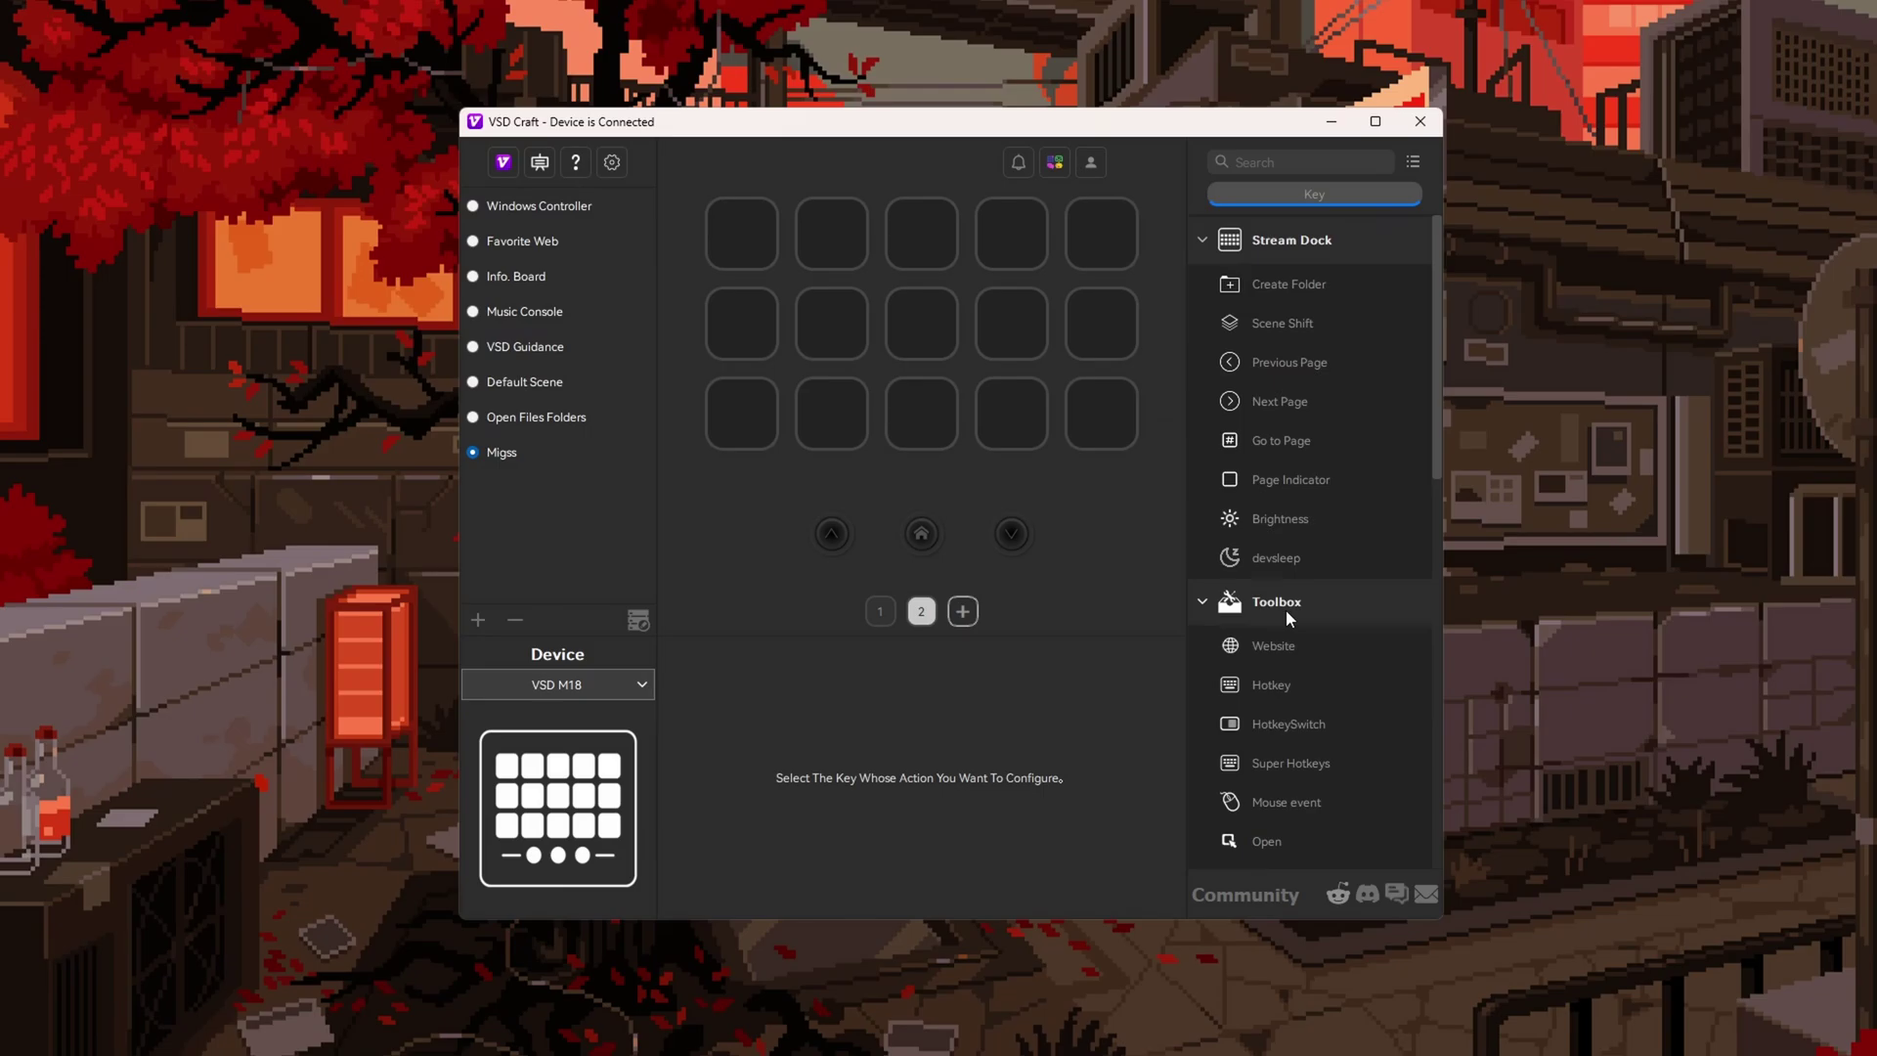
# Place OBS Studio's Record action on the first key slot of page 2
pyautogui.scroll(-8, 1286, 611)
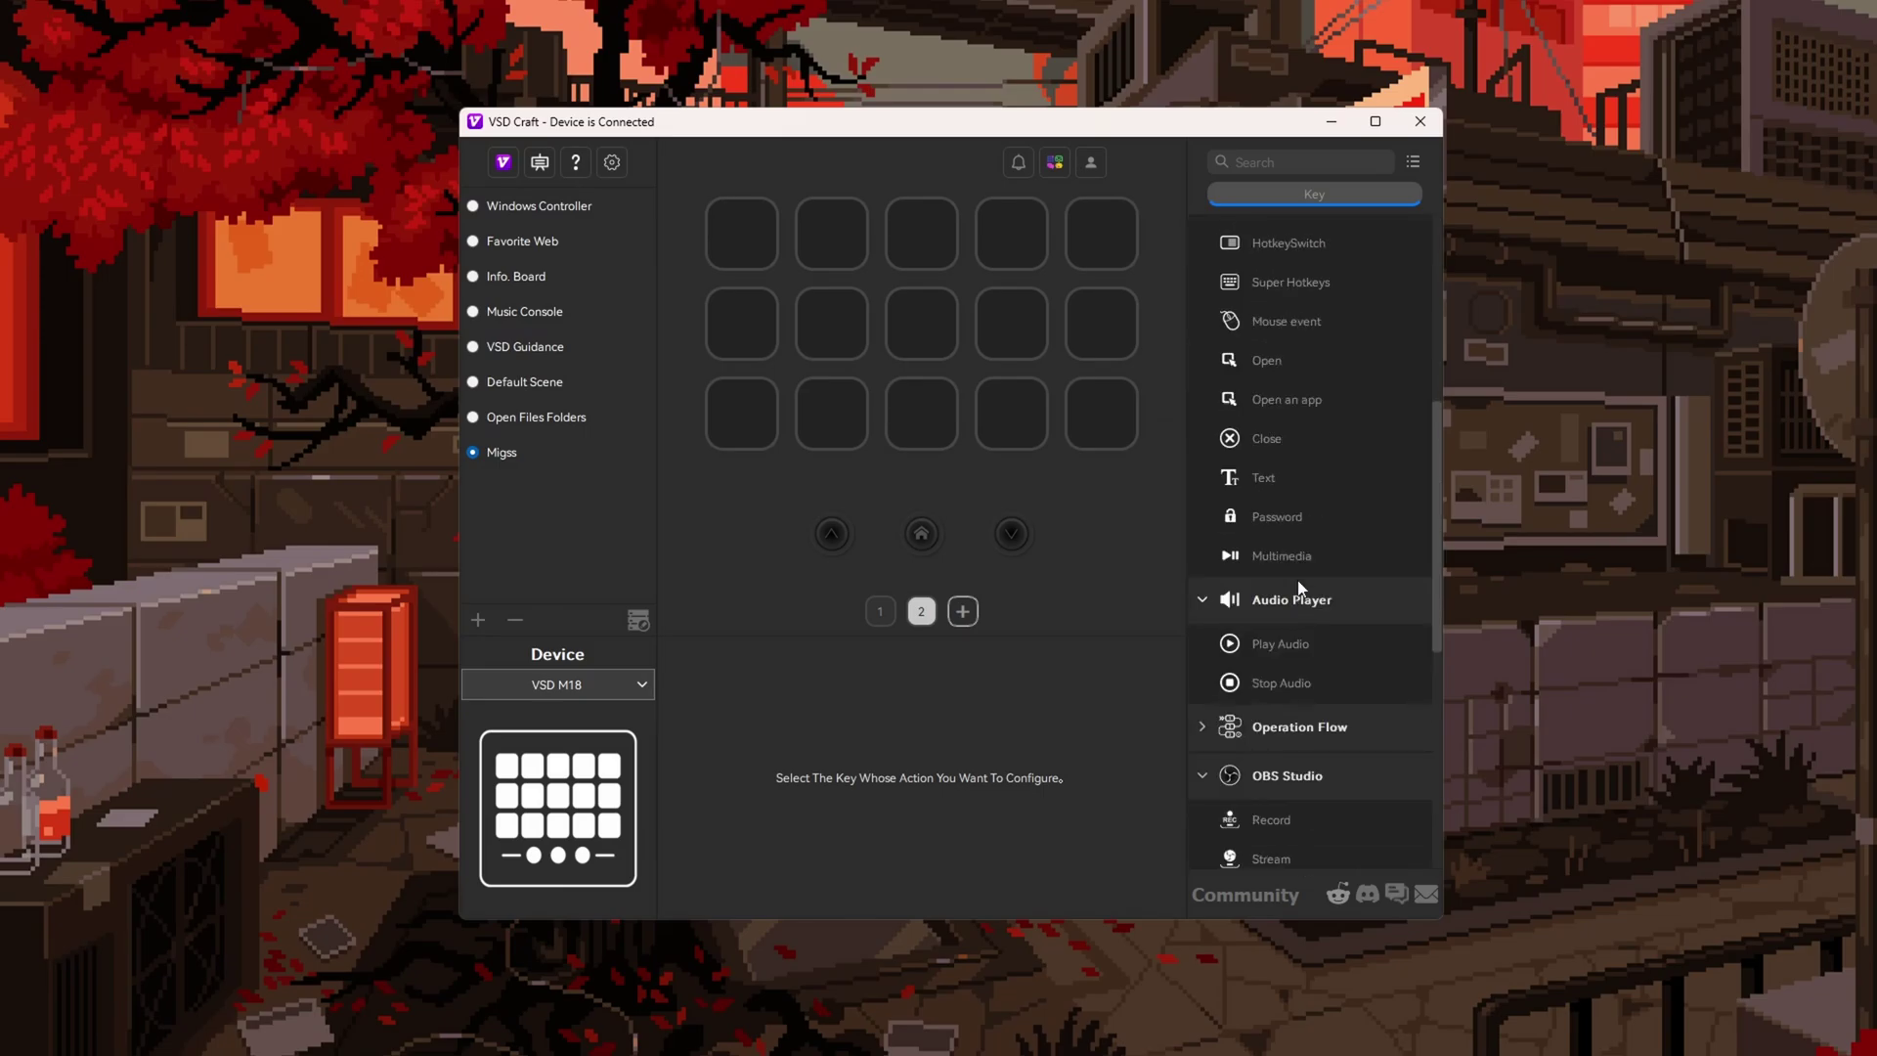
pyautogui.scroll(-2, 1261, 508)
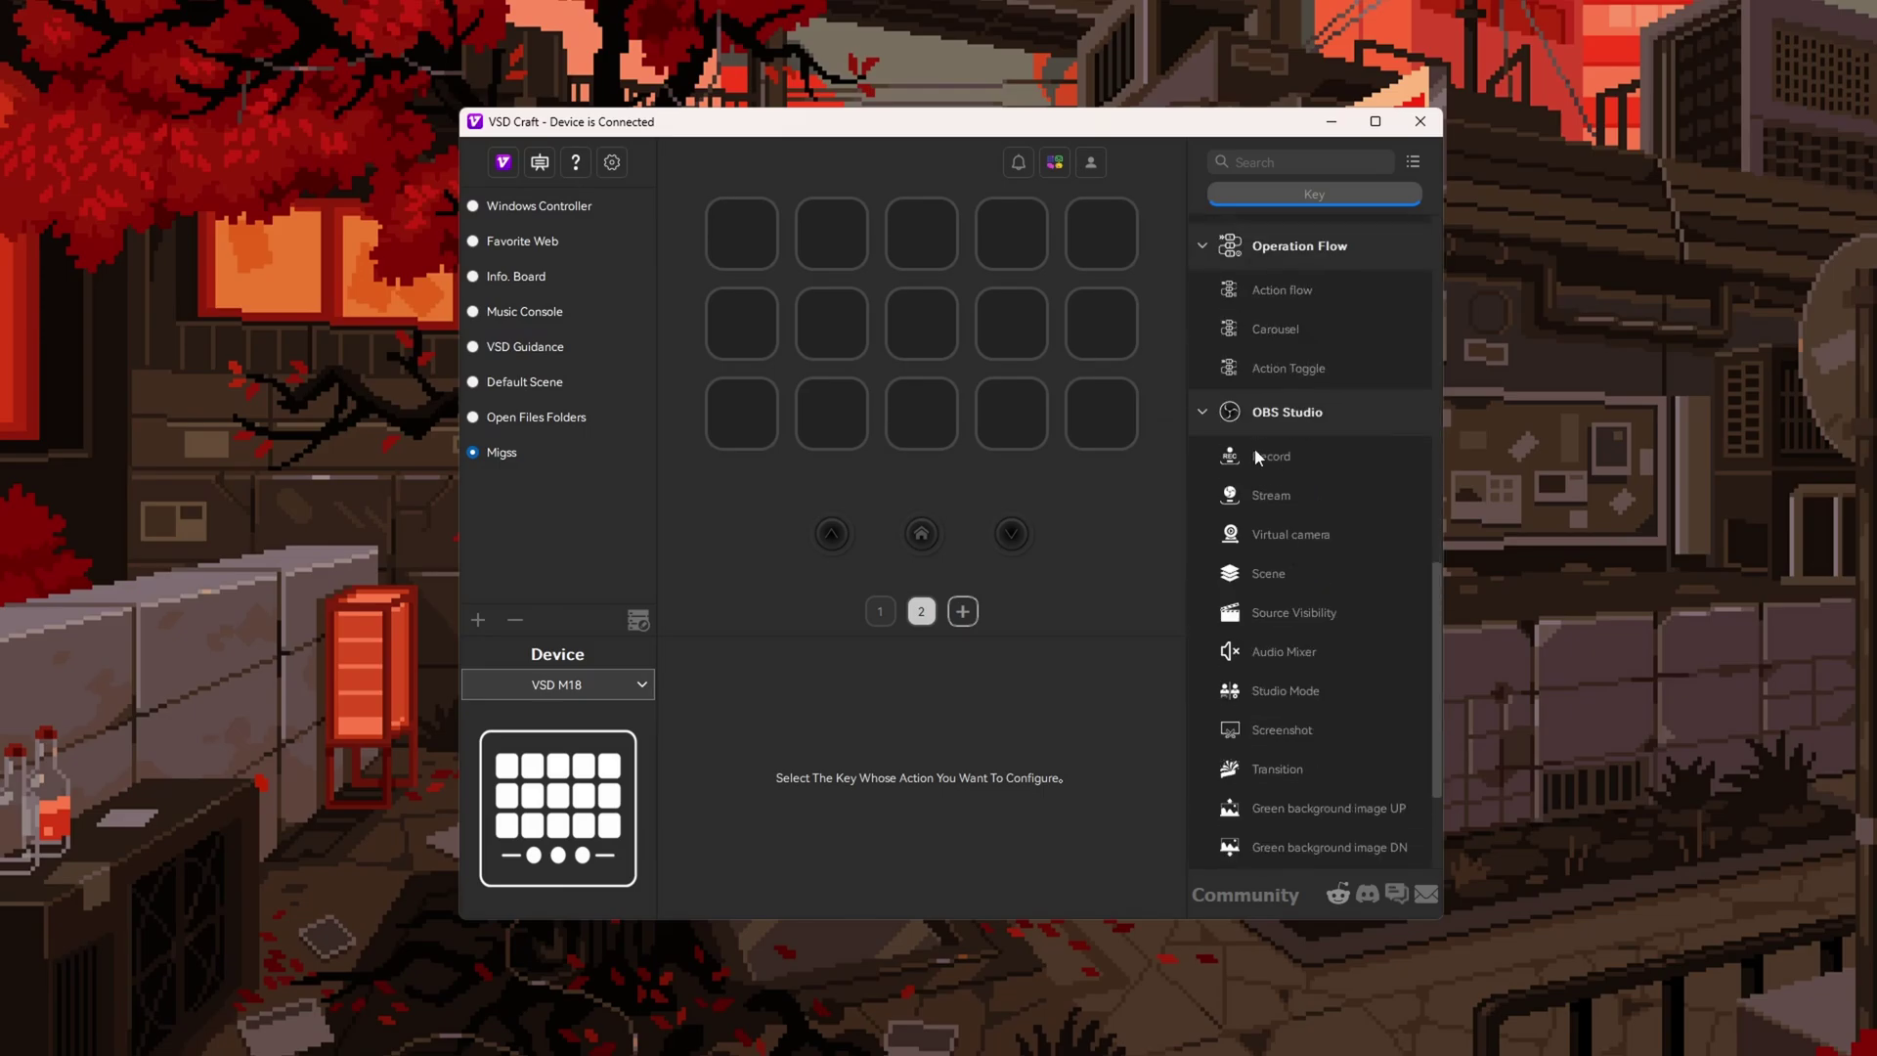
pyautogui.moveTo(1263, 459); pyautogui.dragTo(777, 261)
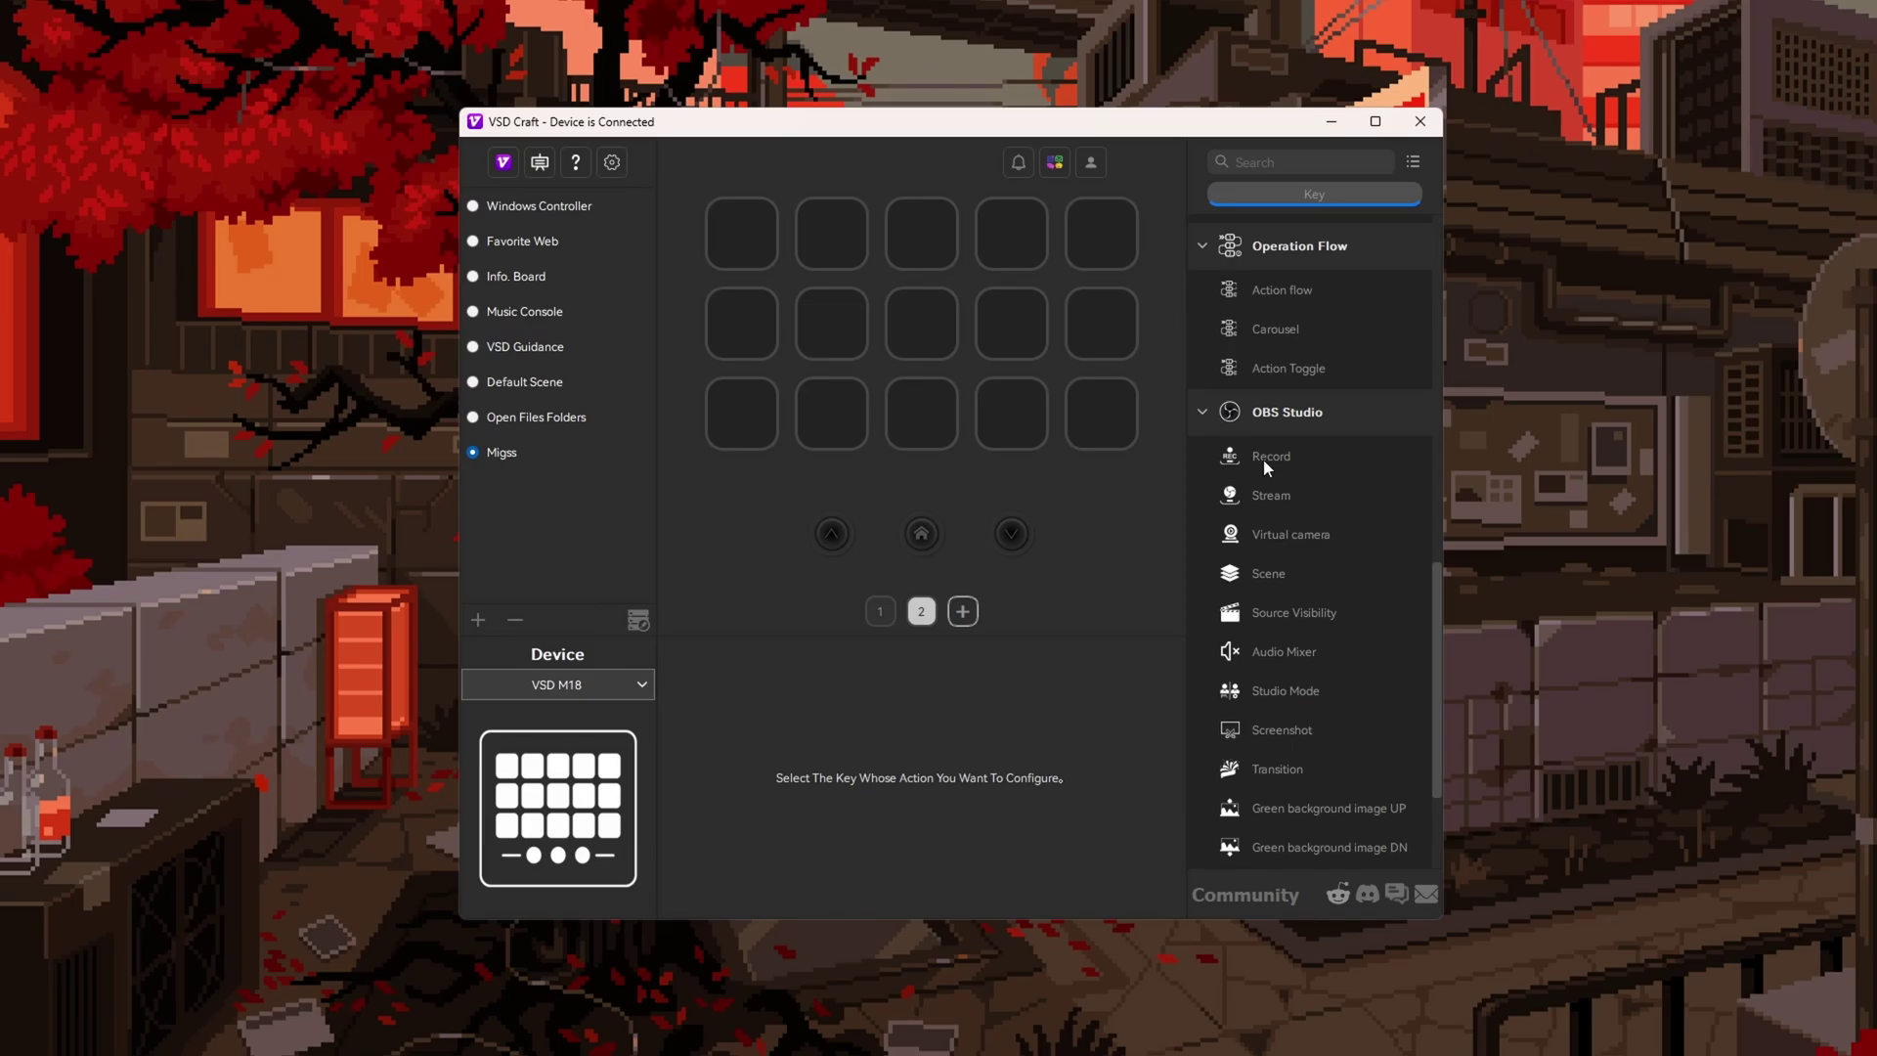
pyautogui.moveTo(1263, 460); pyautogui.dragTo(755, 256)
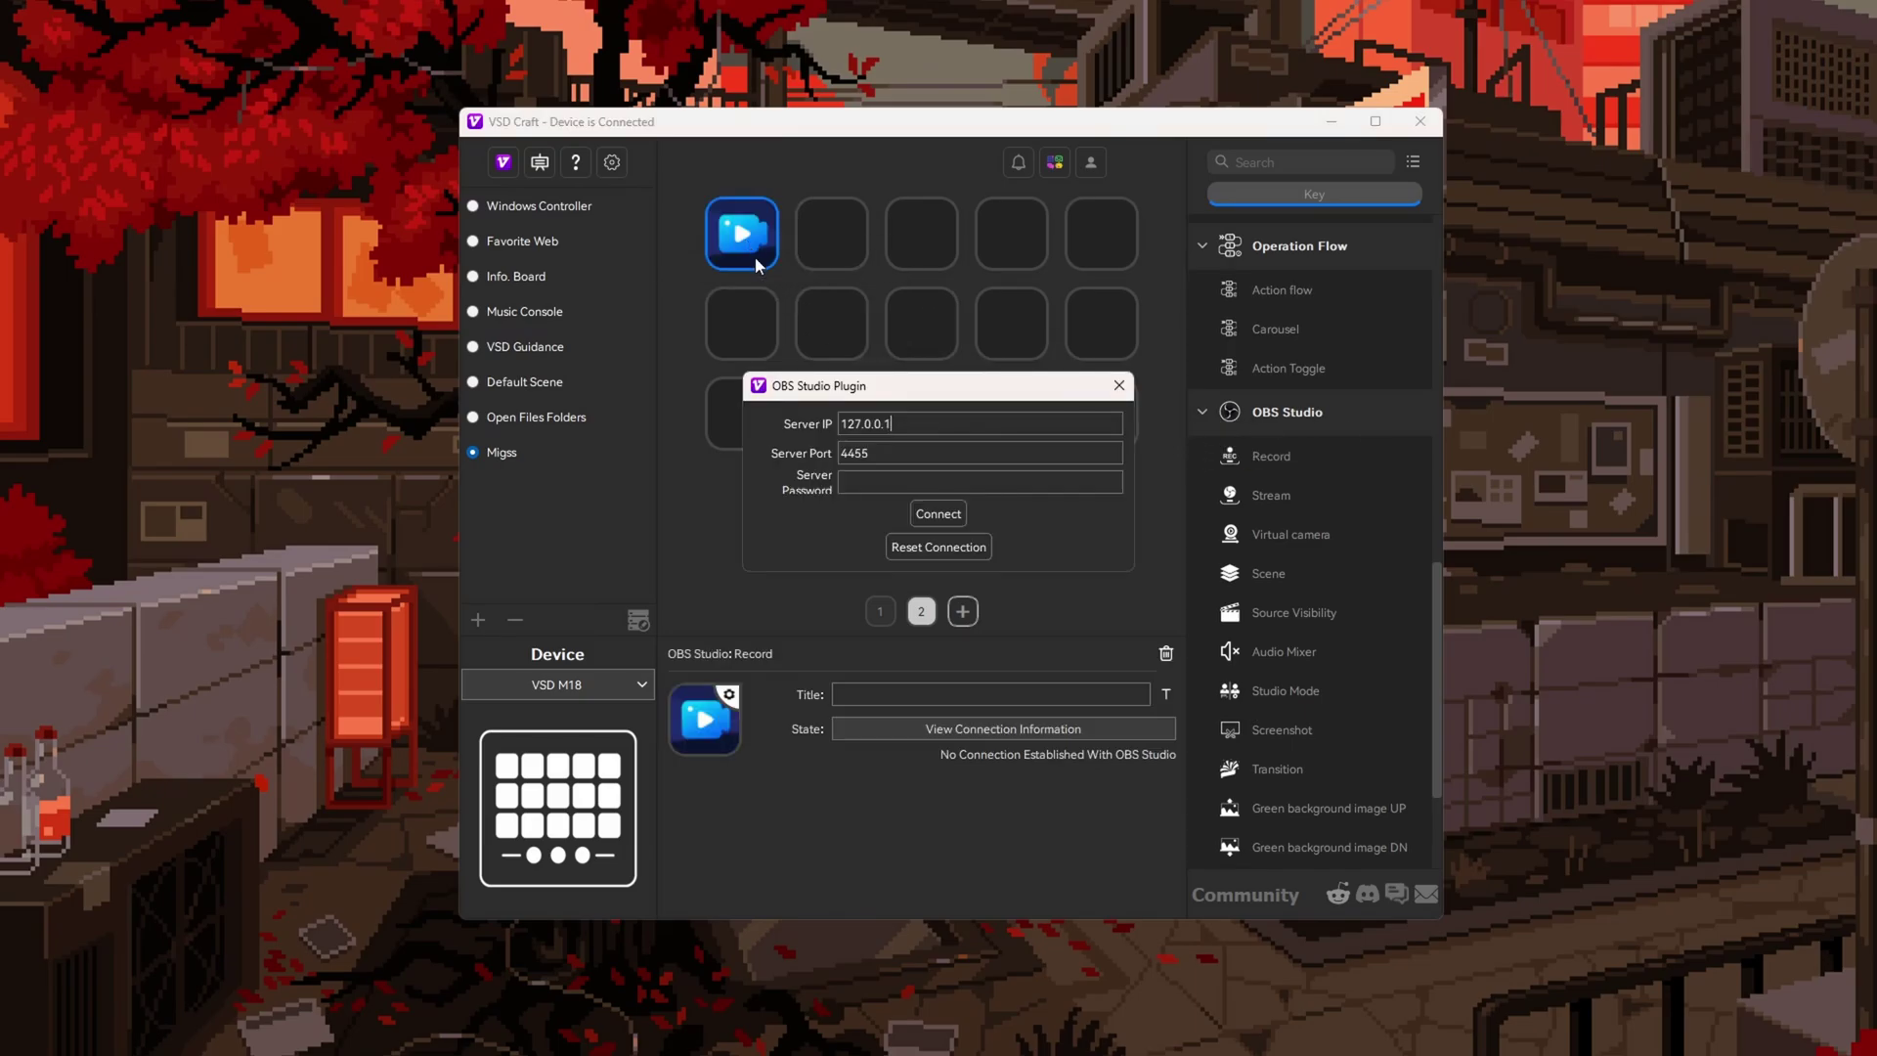